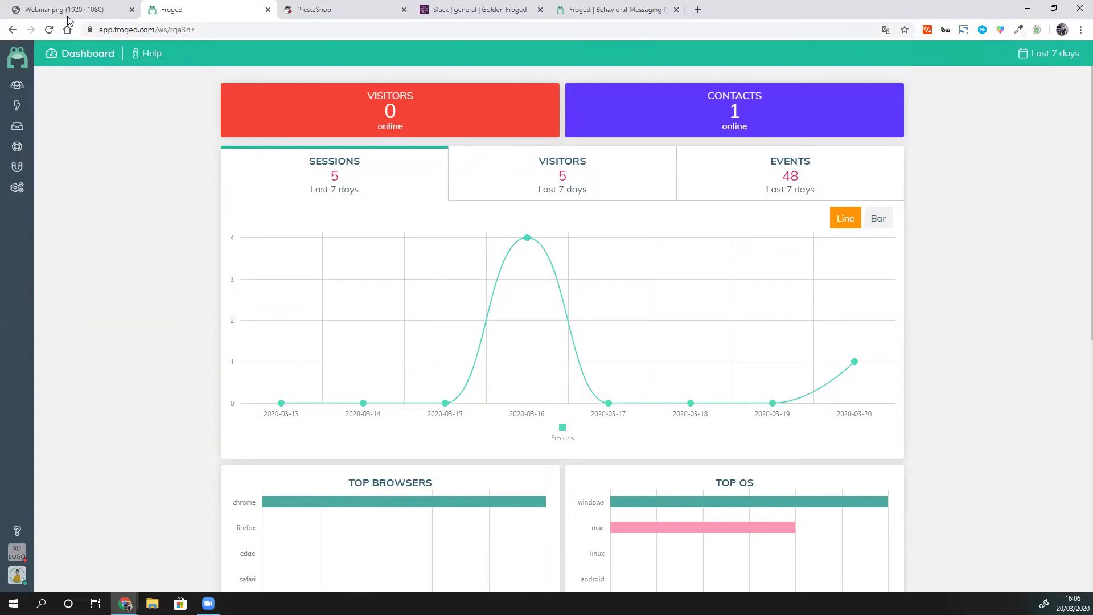
View the customer life cycle slide, then switch the Froged dashboard chart from sessions to events.
click(44, 6)
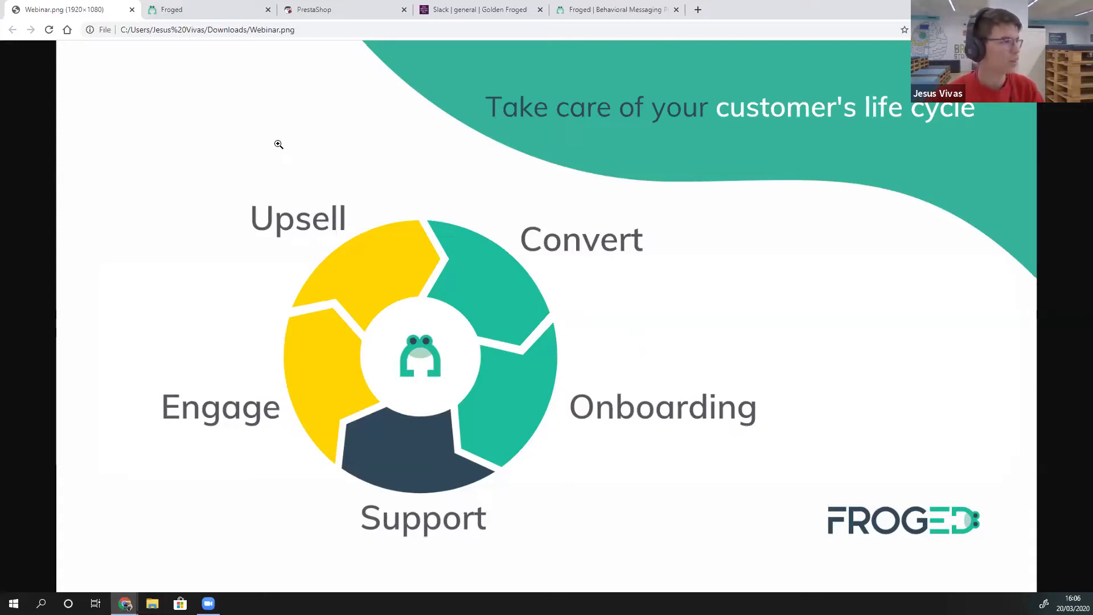
click(212, 6)
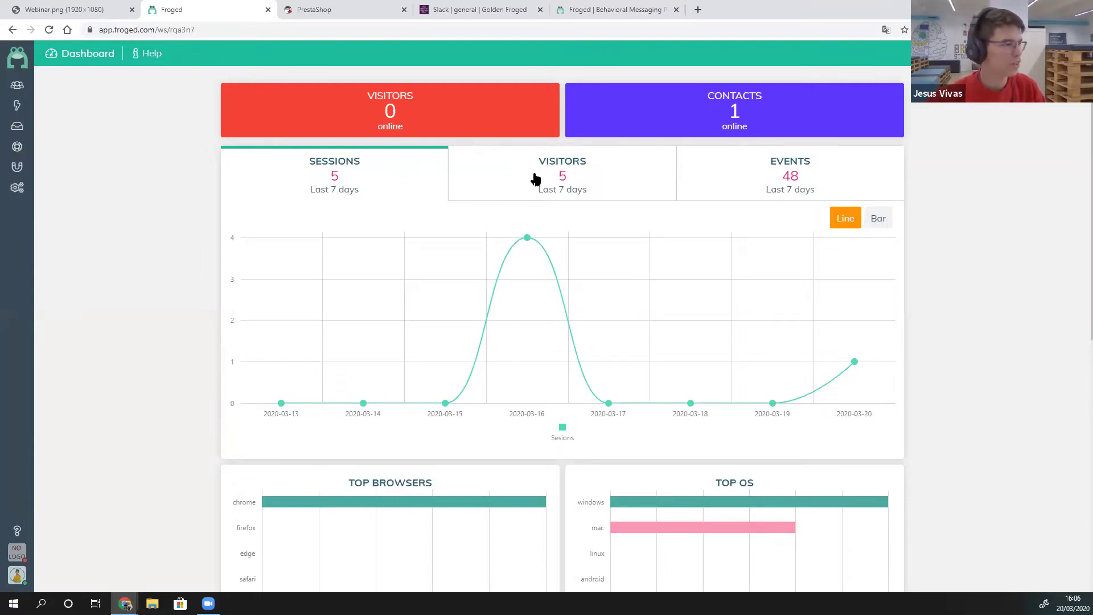
click(710, 177)
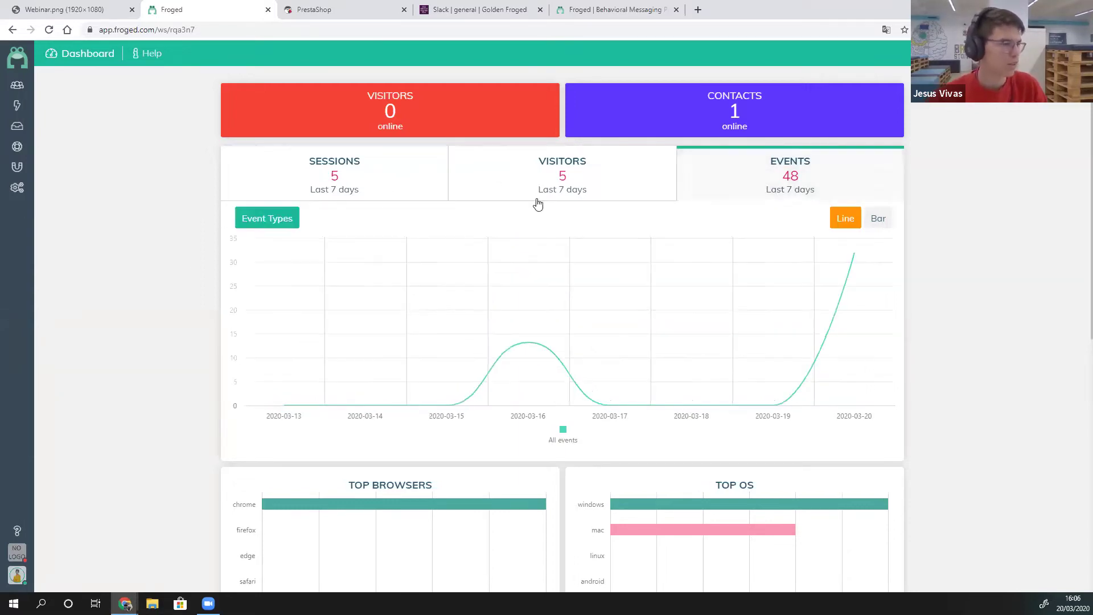
Limit the events chart to on_pageView and on_sesionEnd and review the 48-event result.
click(268, 222)
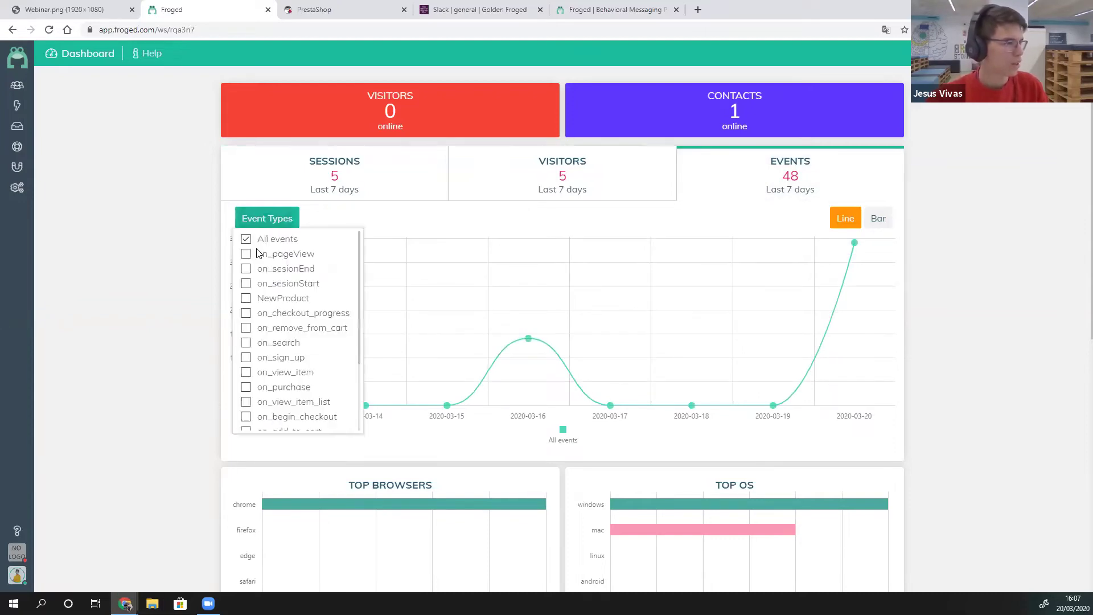
click(247, 269)
click(246, 239)
click(357, 221)
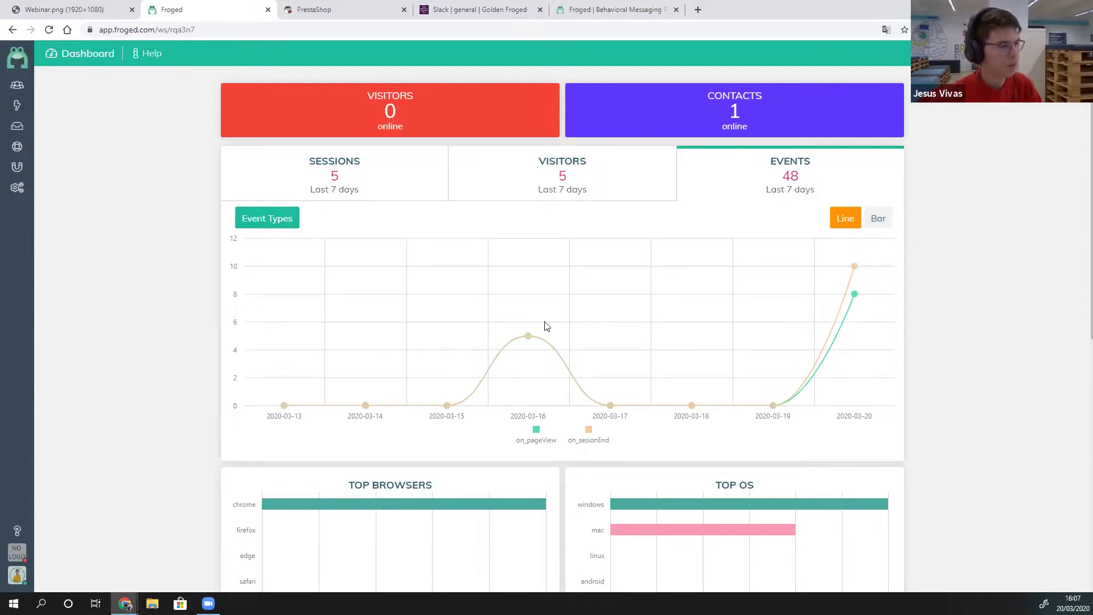
scroll(270, 232, down, 2)
scroll(569, 285, down, 4)
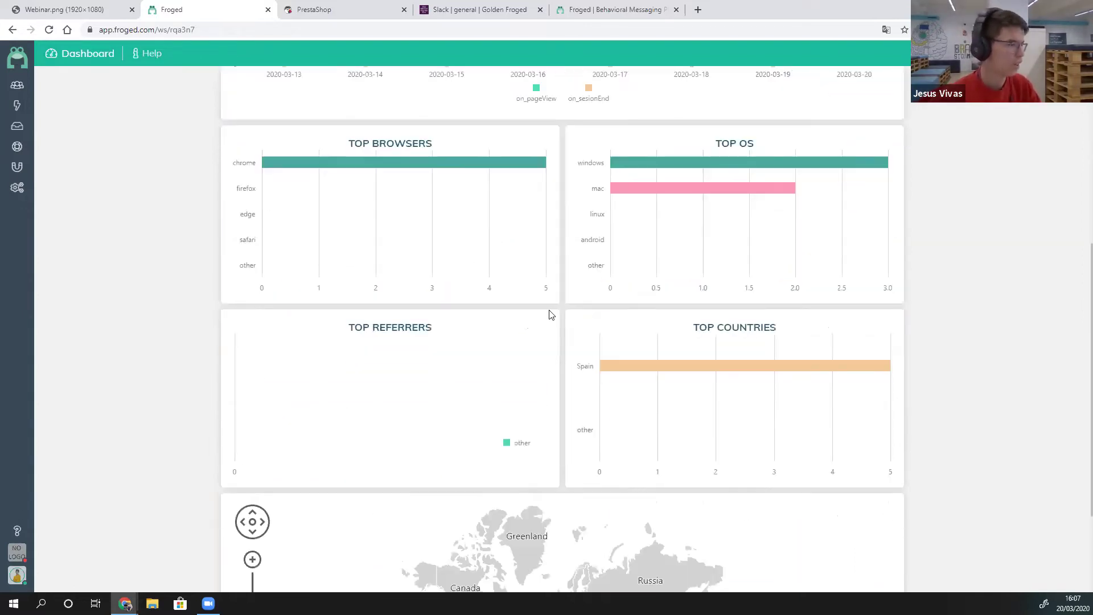
scroll(171, 239, up, 6)
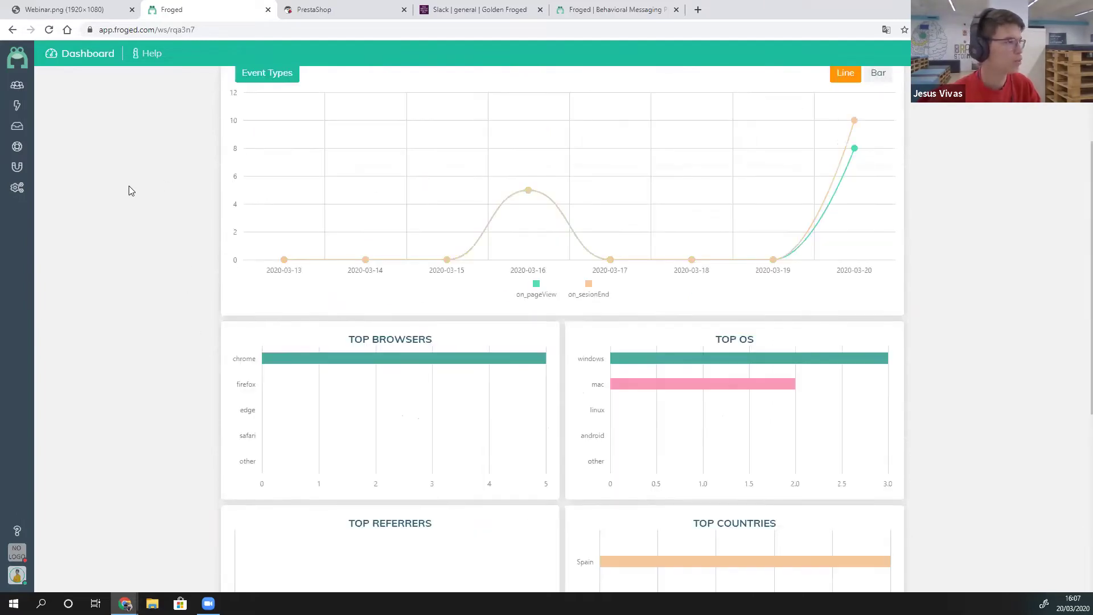
scroll(129, 187, up, 3)
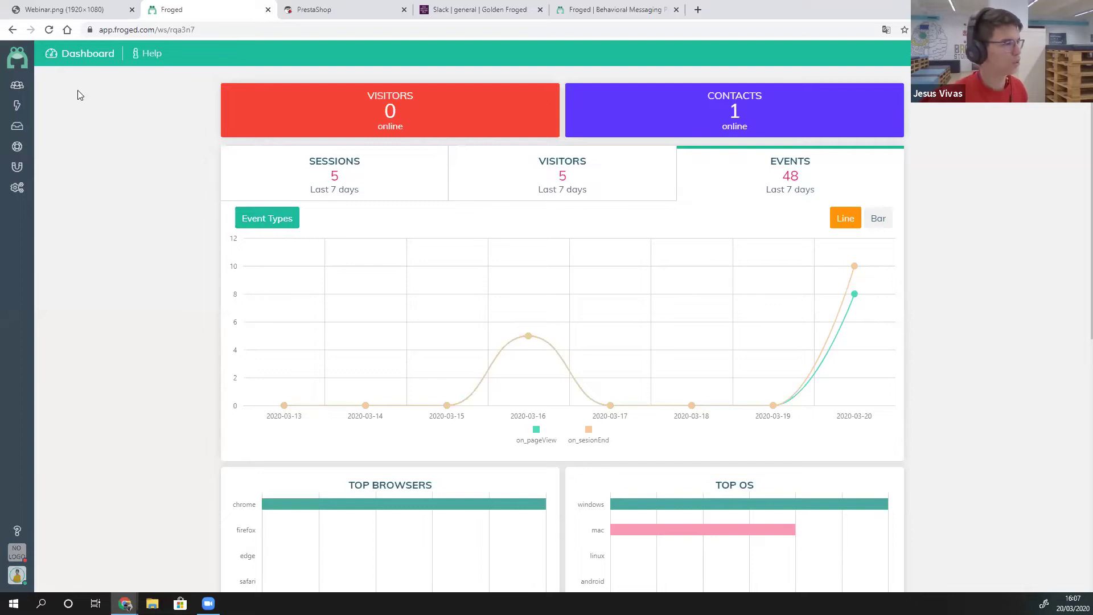
Review contact user 11's details, conversations and events, then close back to the six-contact list.
click(114, 90)
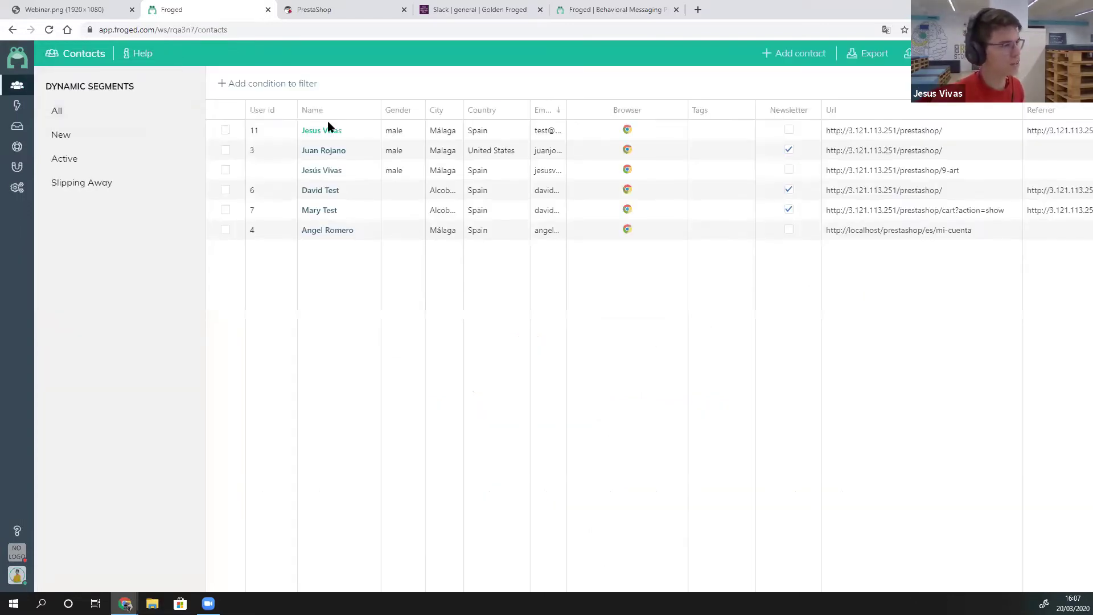
click(323, 132)
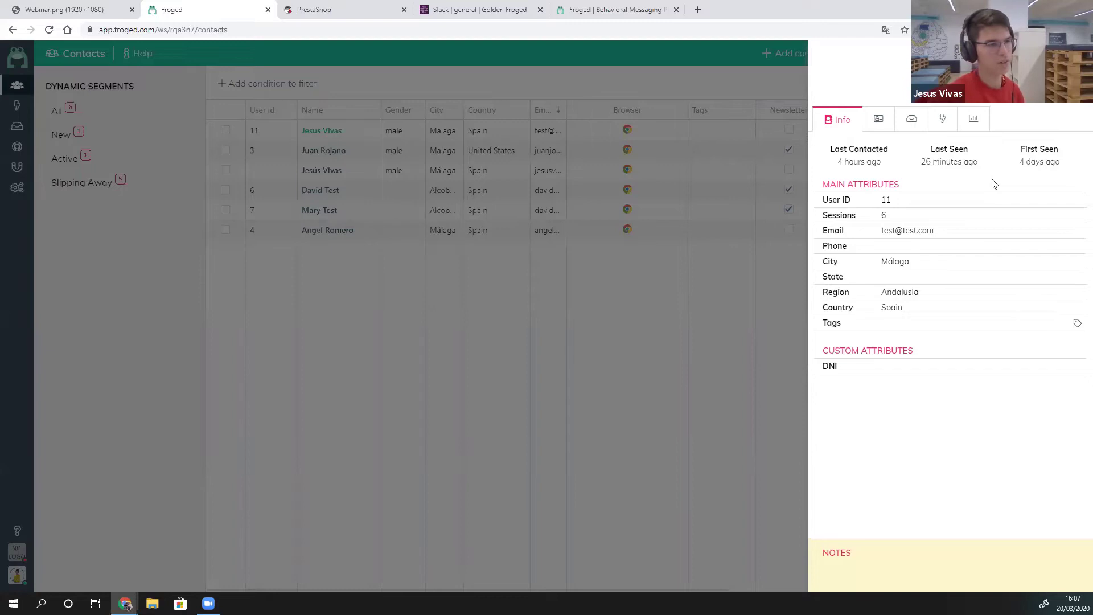
click(880, 121)
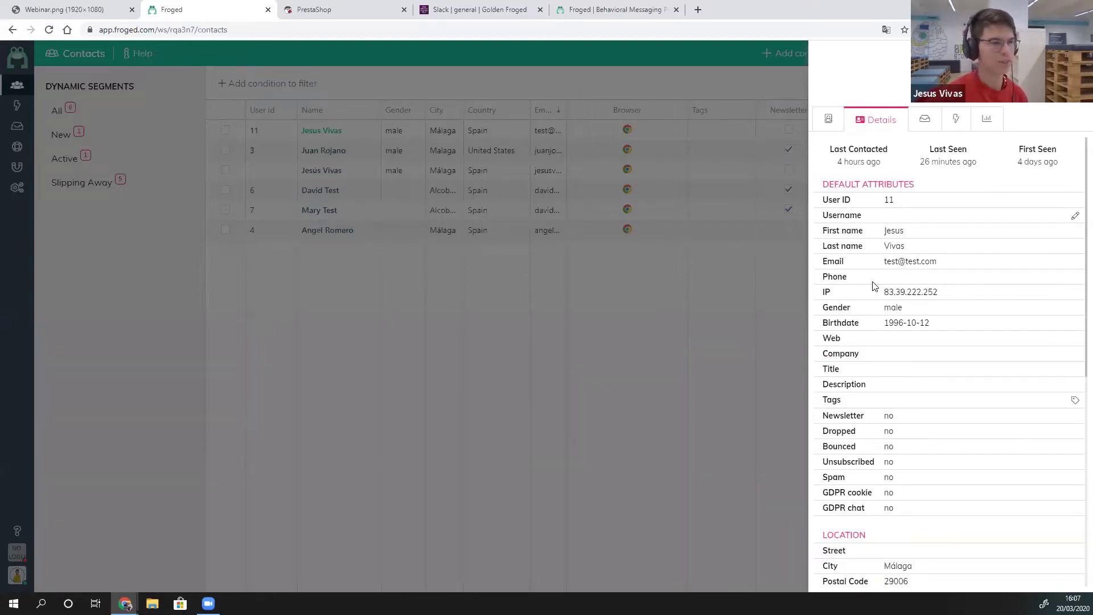
scroll(914, 308, down, 4)
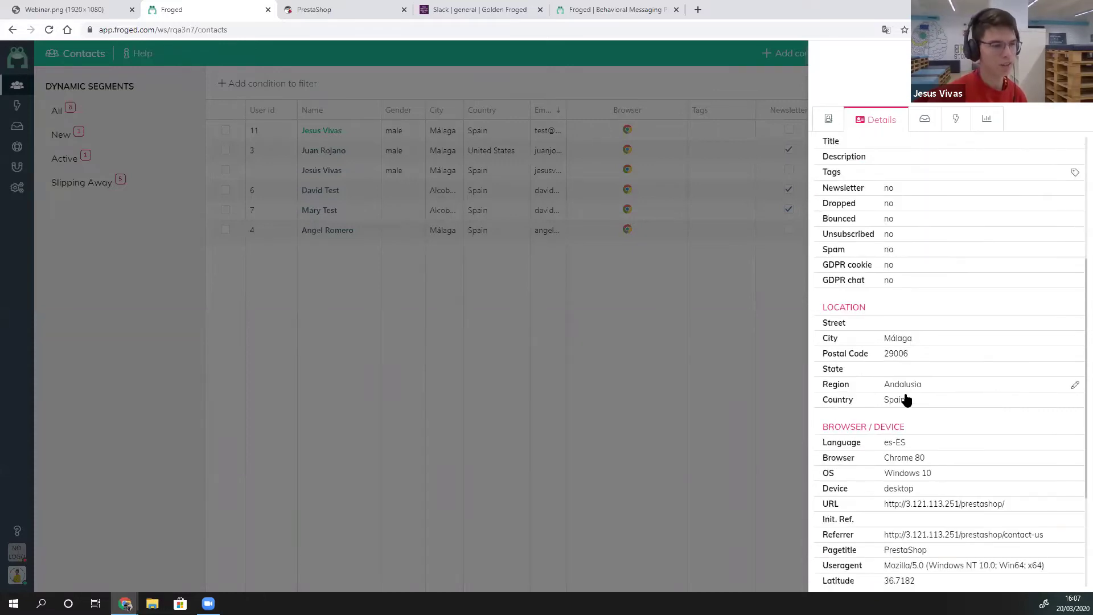
scroll(906, 401, down, 2)
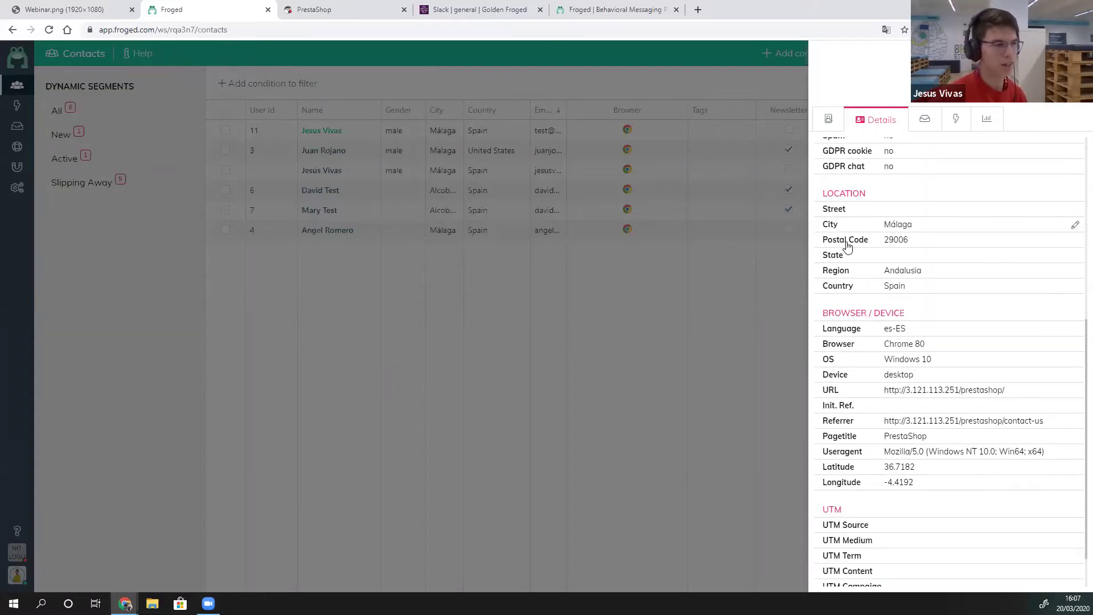
click(926, 122)
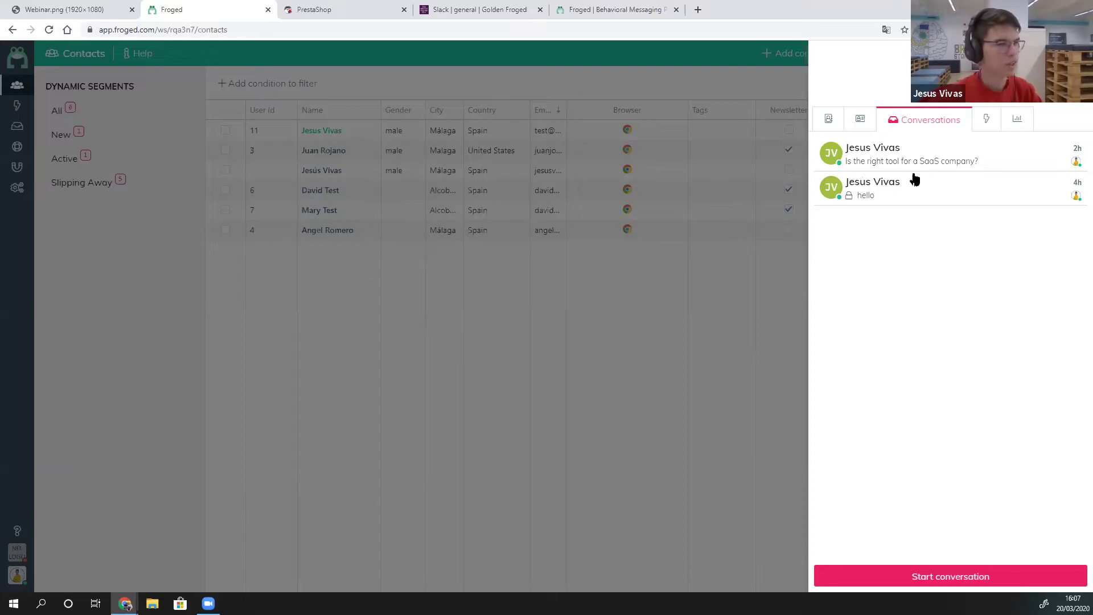
click(983, 126)
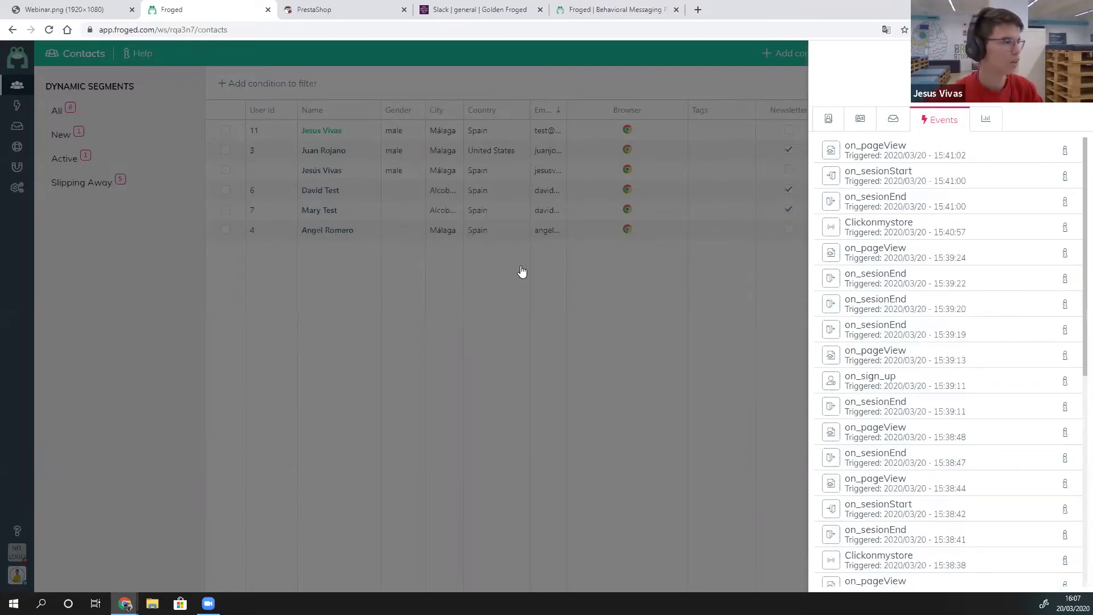
click(143, 261)
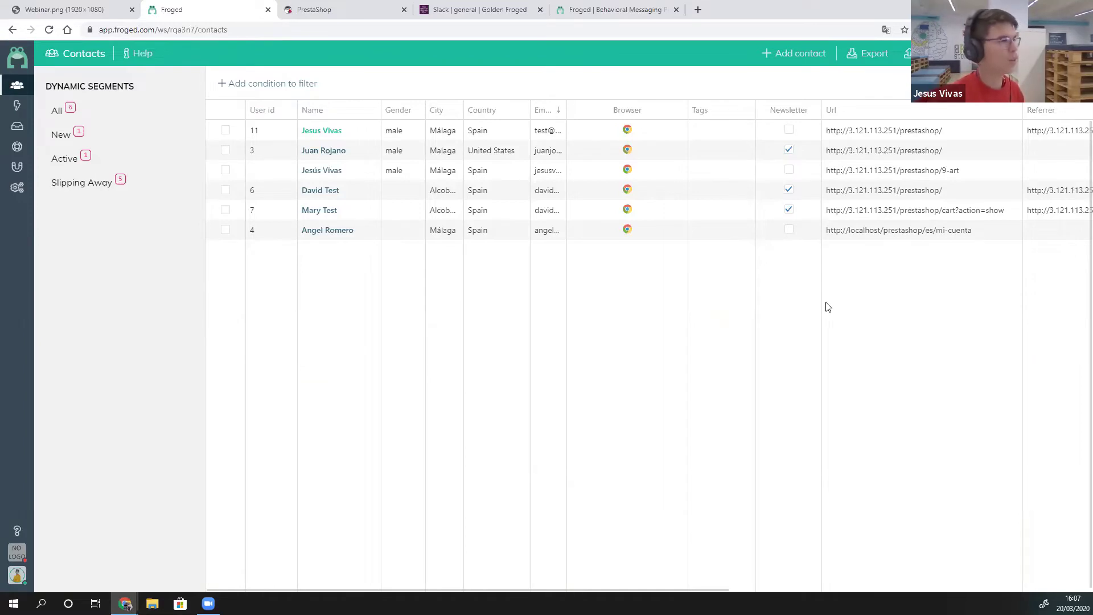
click(294, 84)
scroll(276, 143, down, 1)
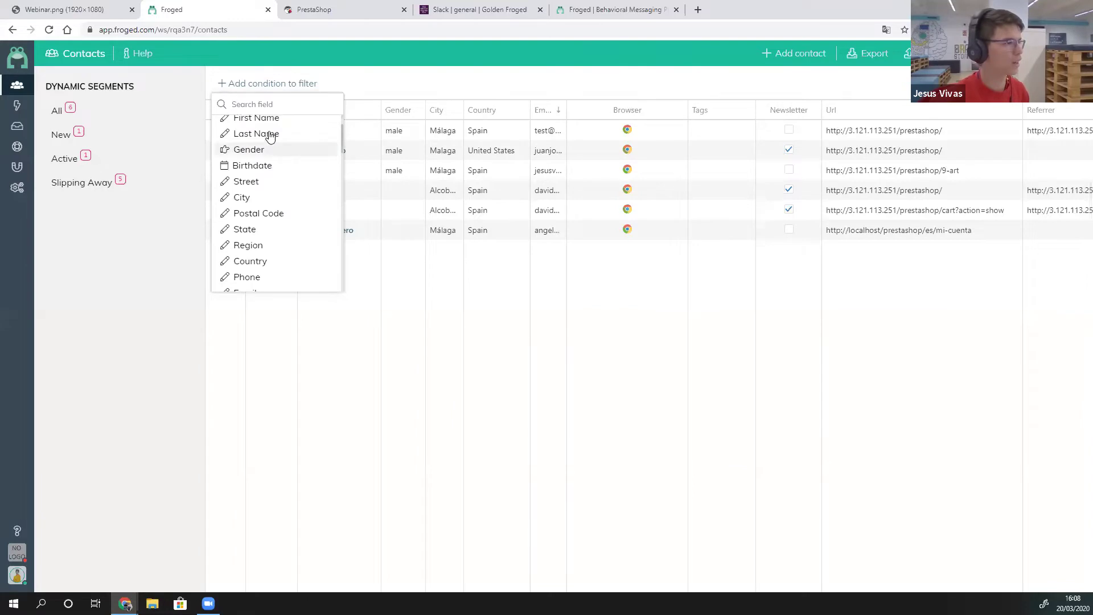
scroll(284, 128, up, 1)
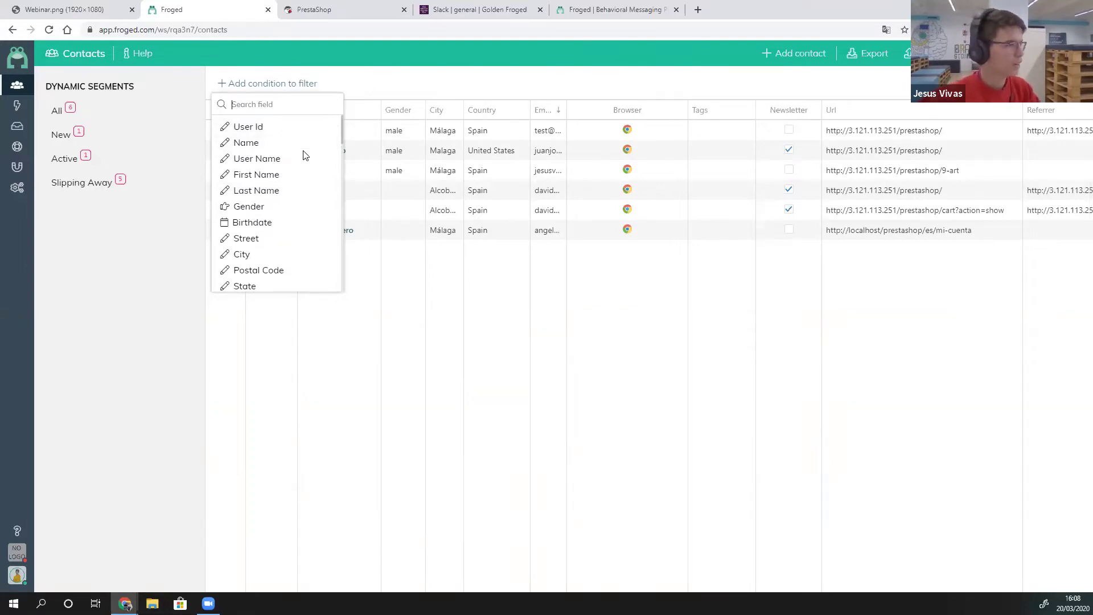
scroll(305, 166, down, 3)
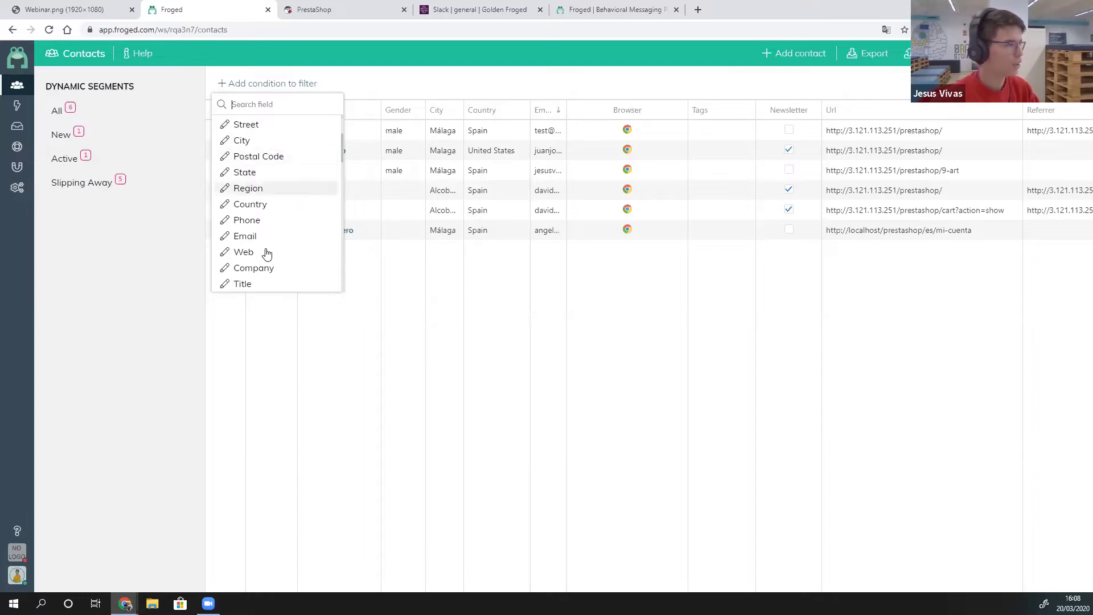
key(Escape)
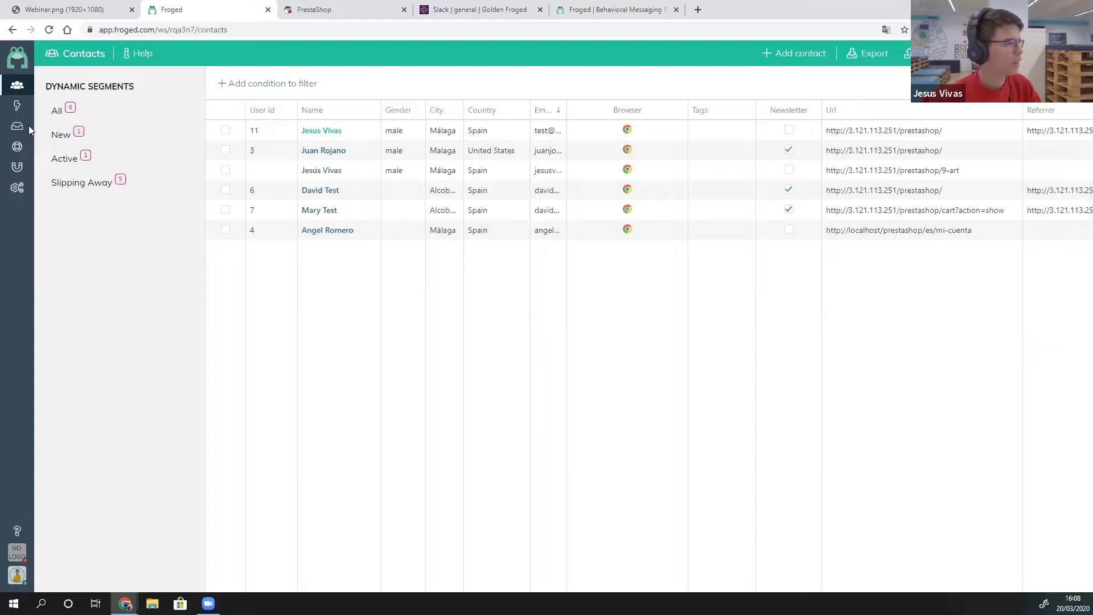
mouse_move(18, 85)
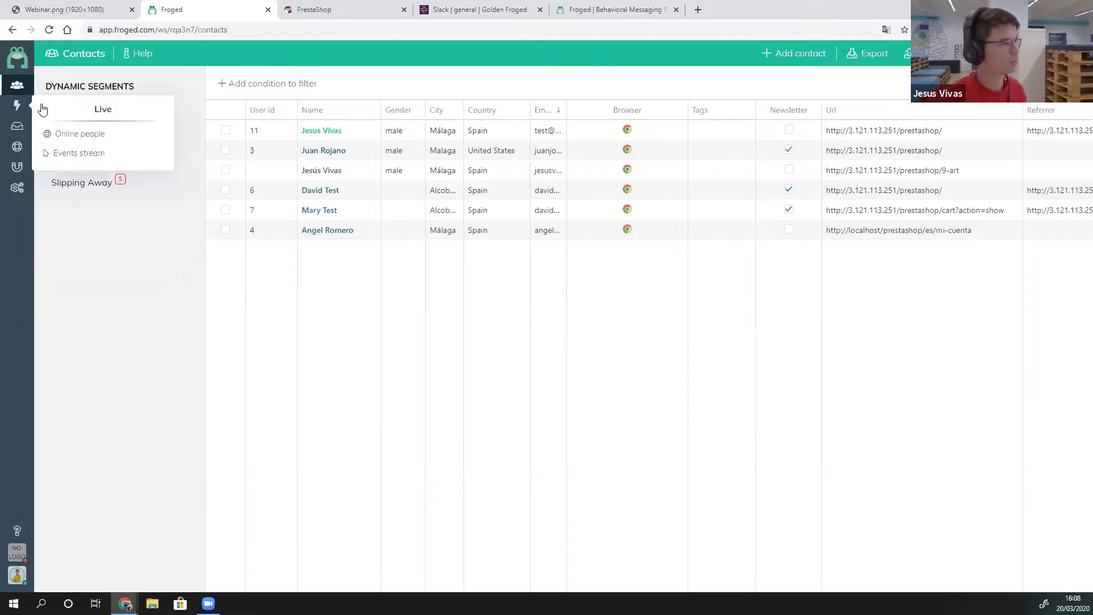
mouse_move(16, 105)
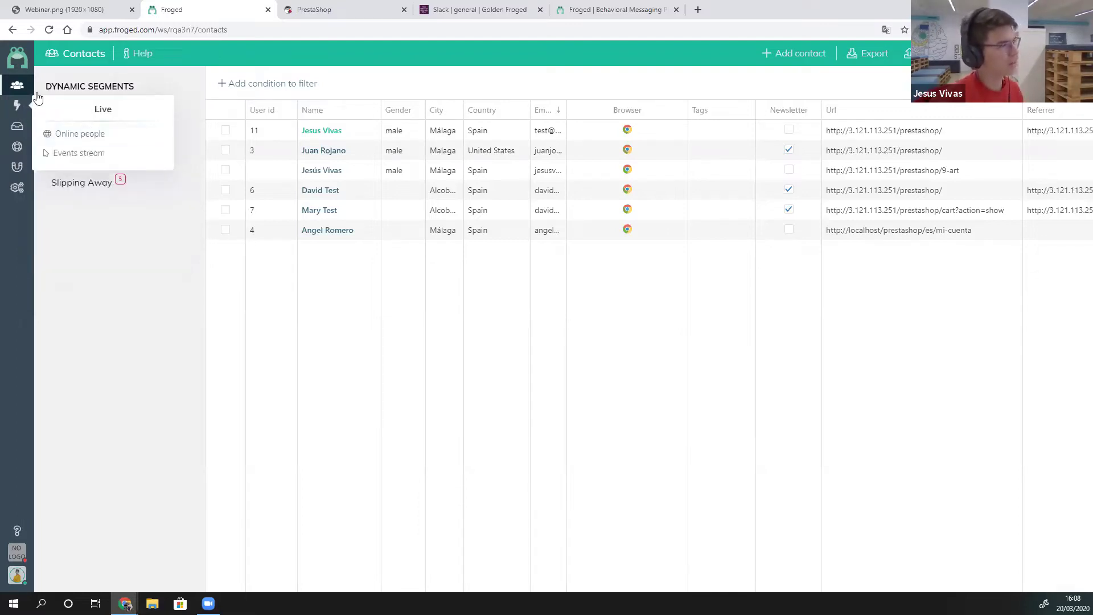
click(79, 134)
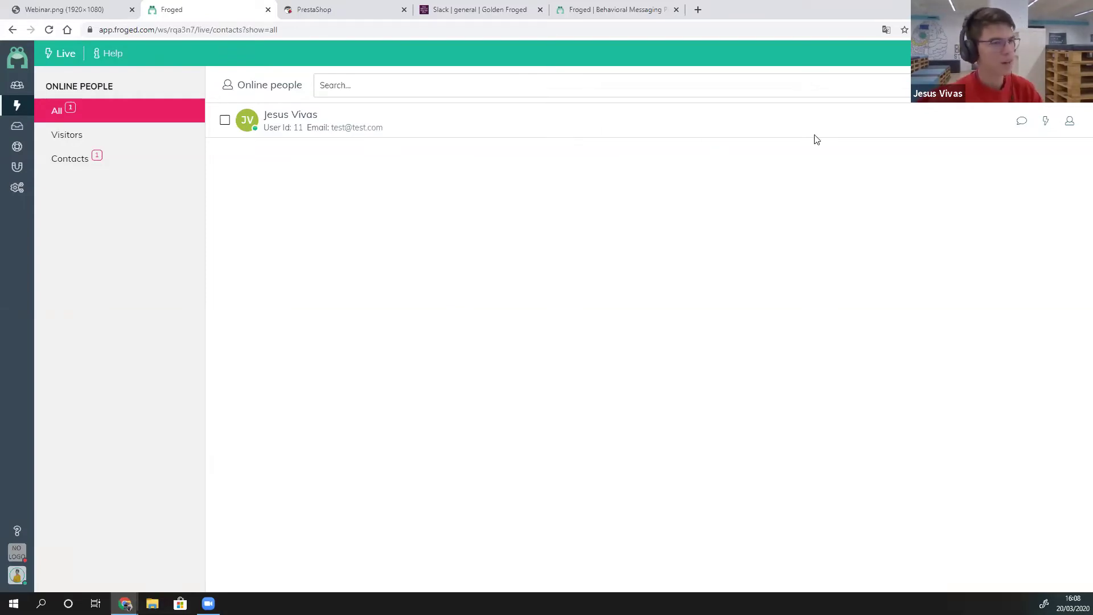
click(1045, 124)
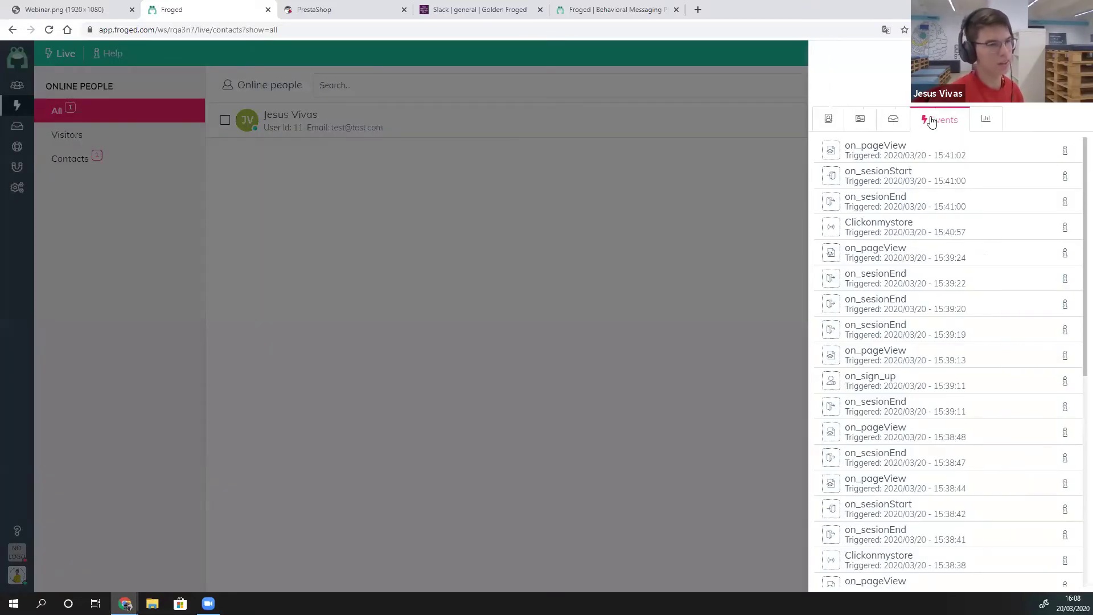
click(761, 169)
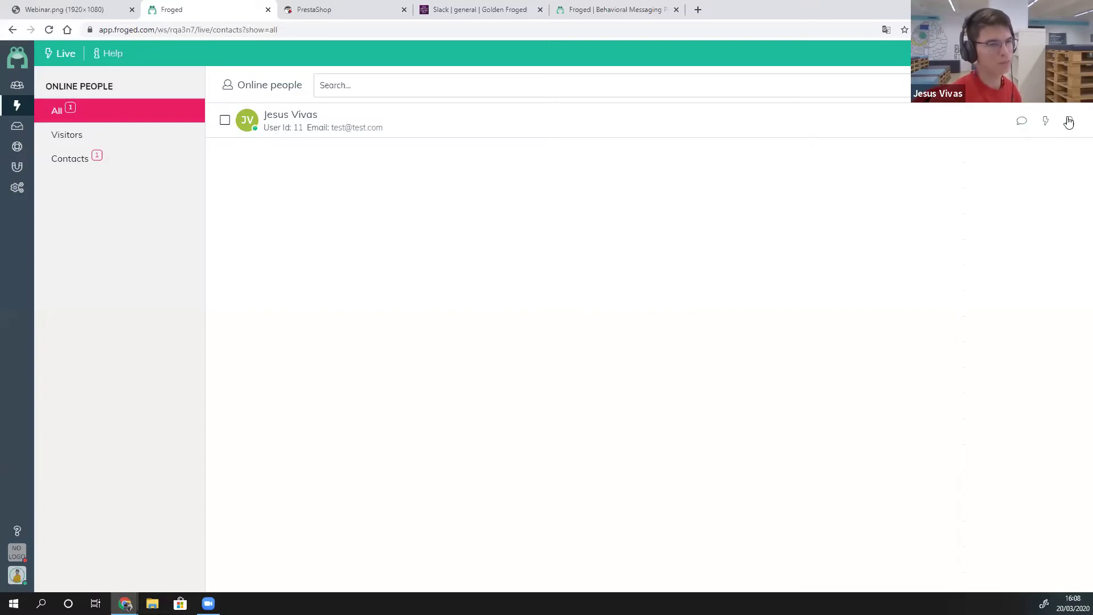
click(1068, 122)
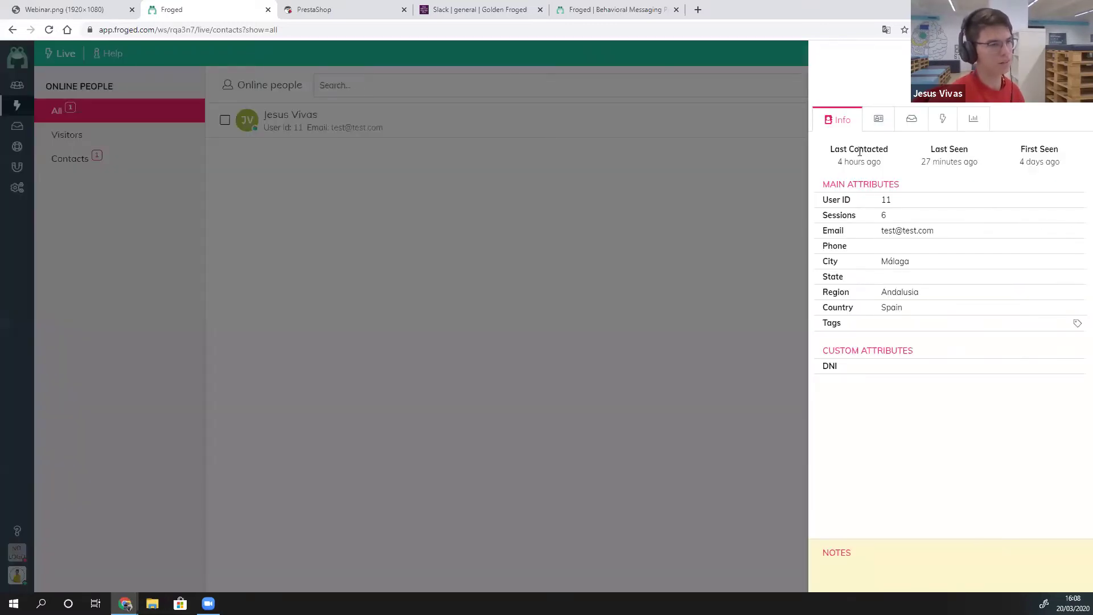
click(473, 182)
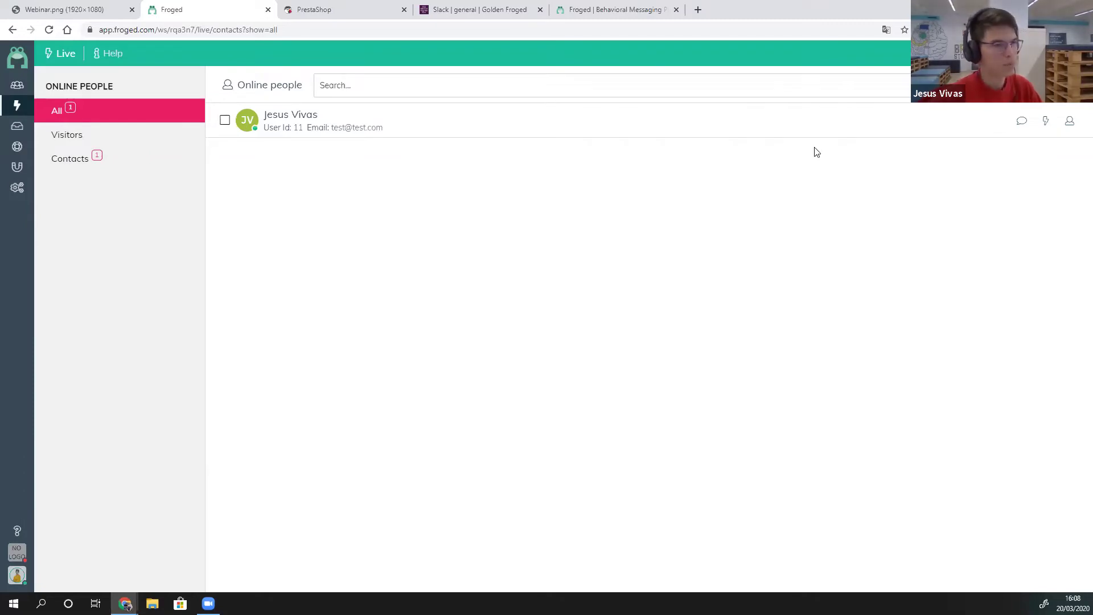
click(1021, 120)
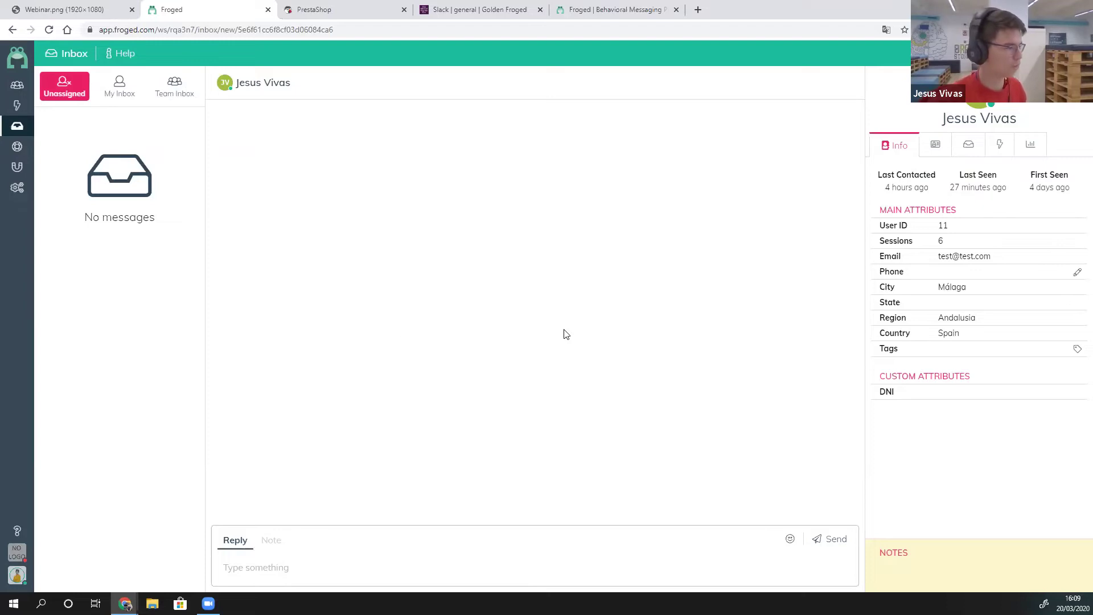
Open the support widget and browse its Getting Started articles and latest product updates.
click(80, 524)
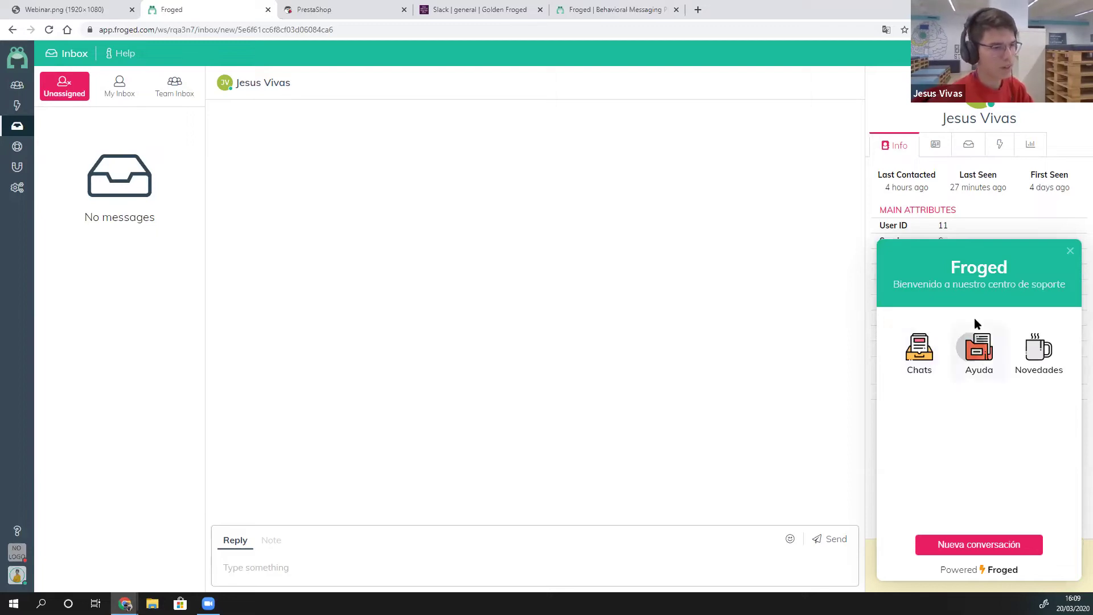
click(963, 336)
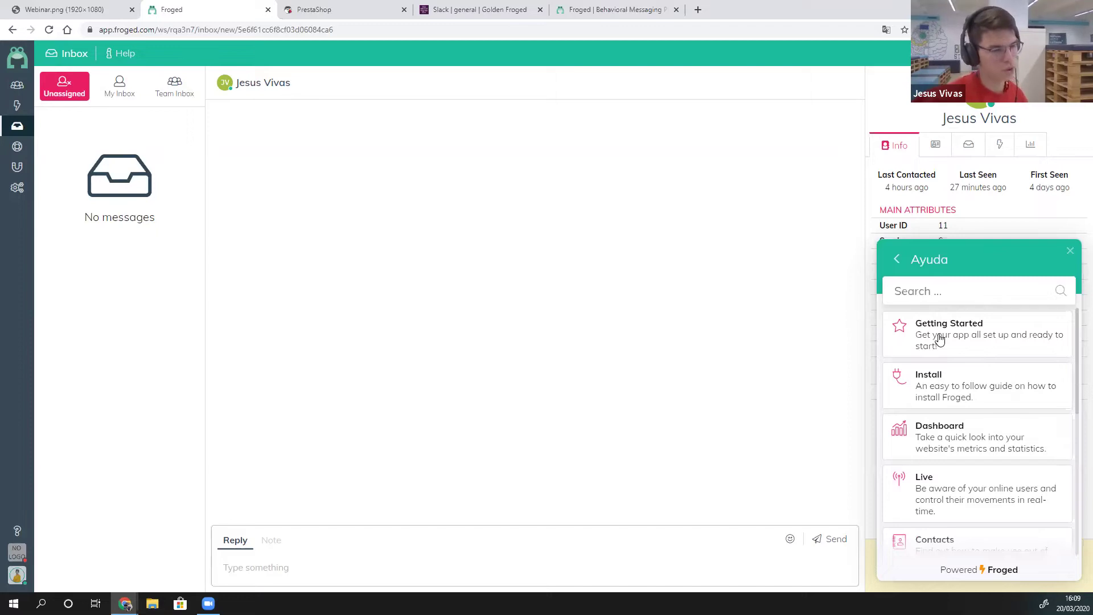
click(939, 339)
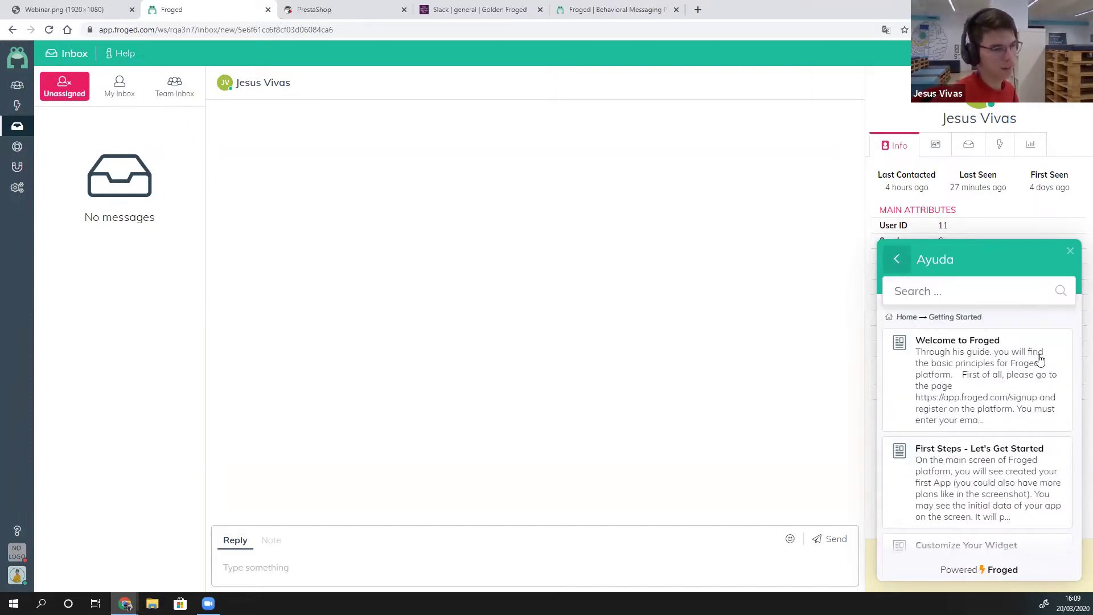
click(1039, 357)
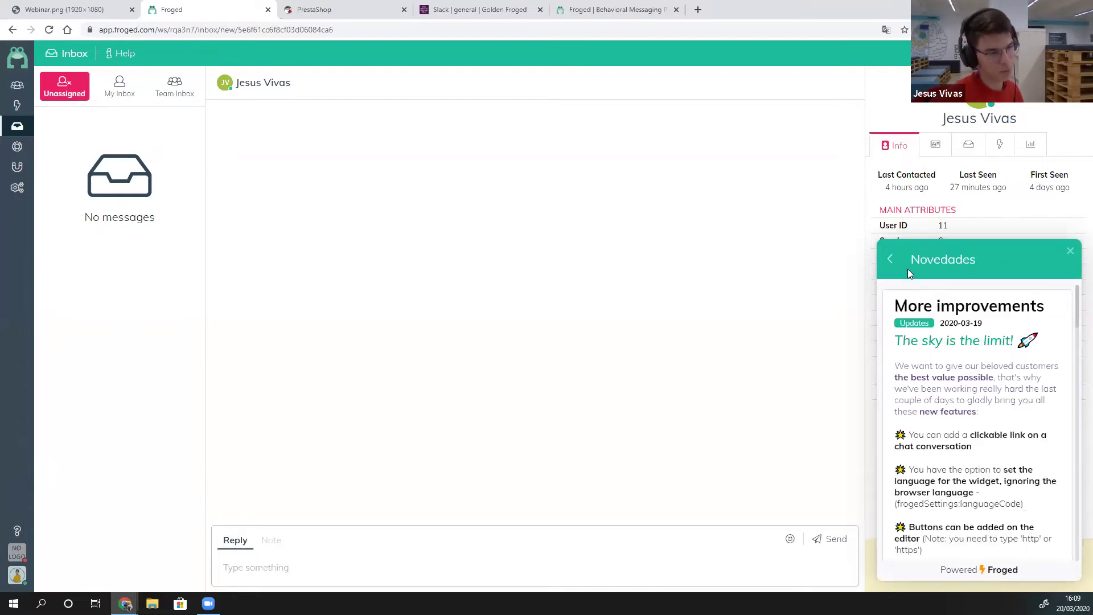
key(alt+Left)
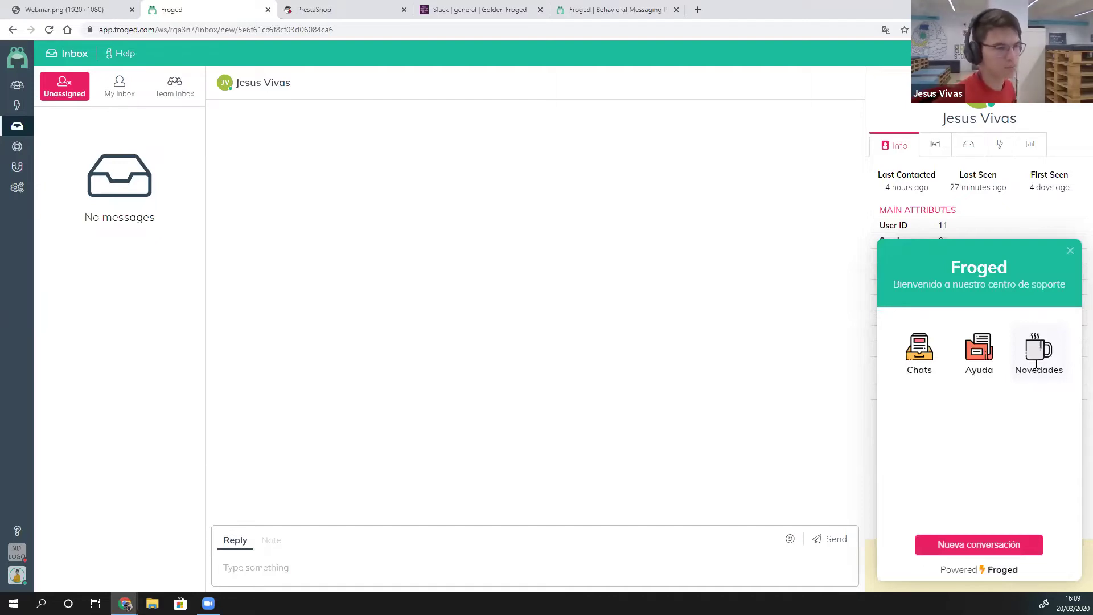
Read through the widget's Novedades news updates and return to its home screen.
click(1012, 333)
scroll(950, 335, down, 1)
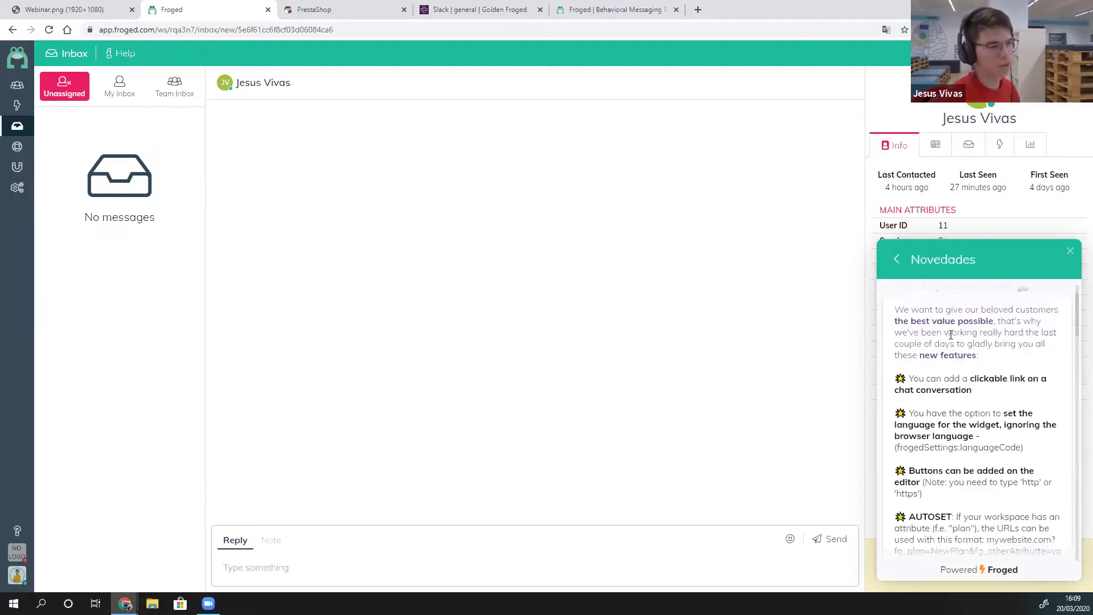
scroll(941, 371, up, 1)
scroll(907, 397, down, 5)
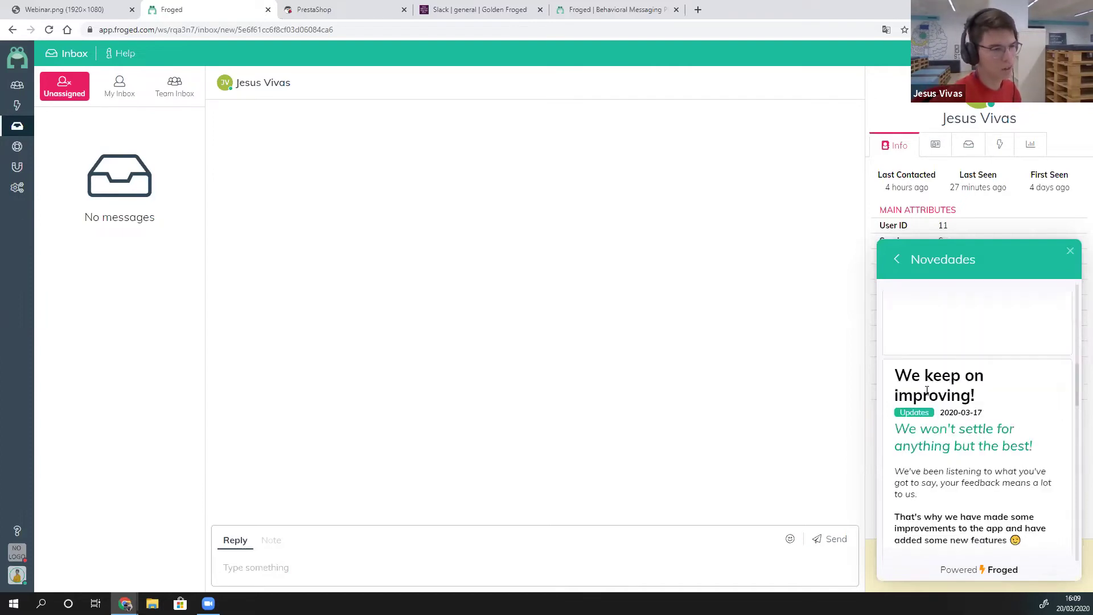
scroll(928, 391, down, 5)
scroll(932, 376, down, 2)
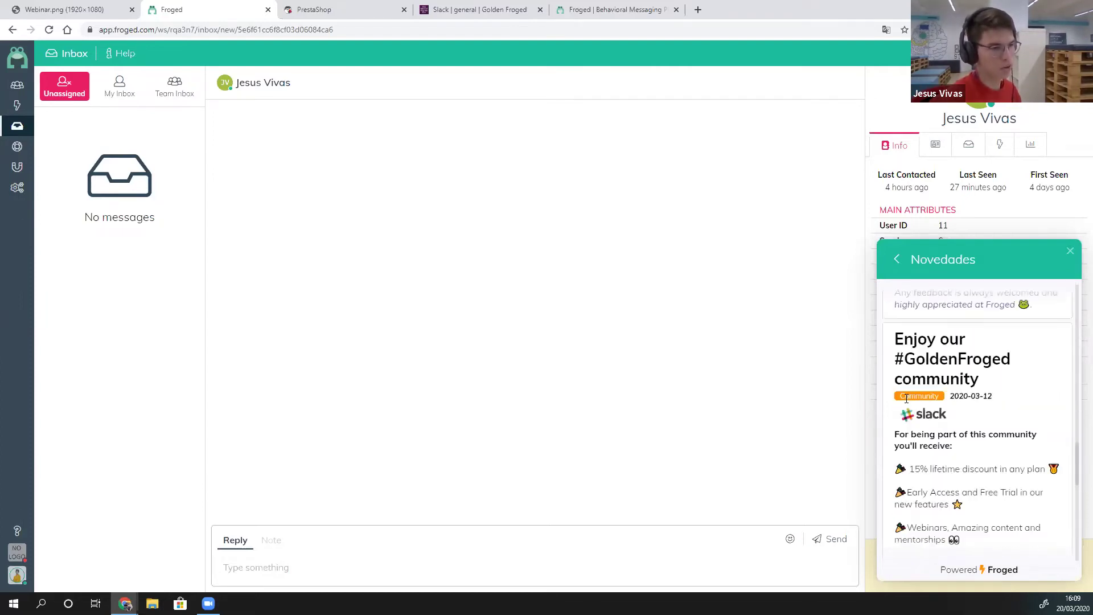
scroll(948, 318, down, 2)
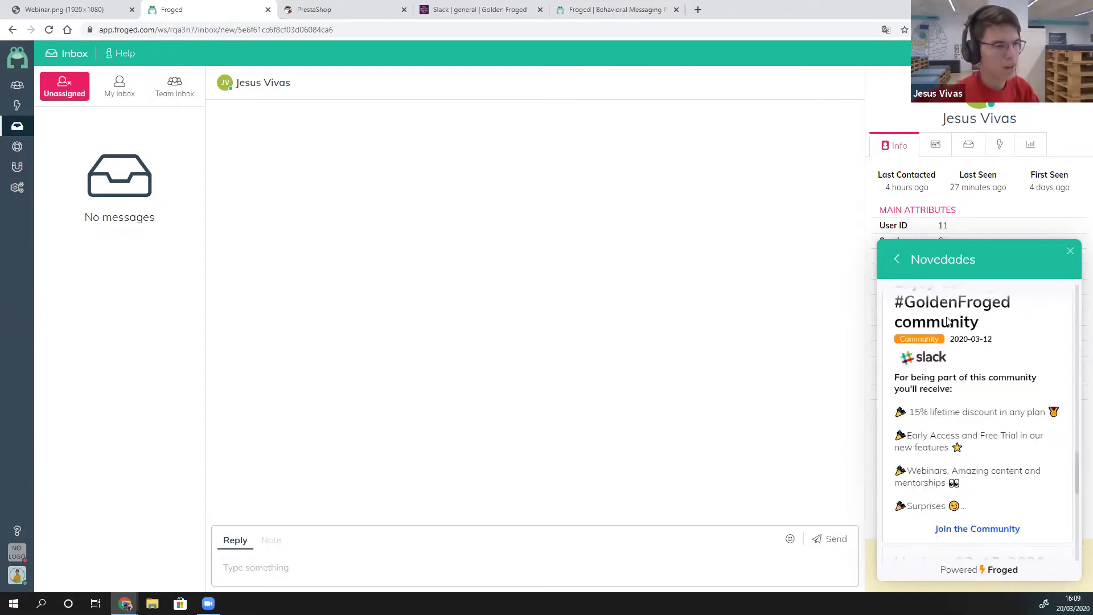
scroll(929, 294, up, 5)
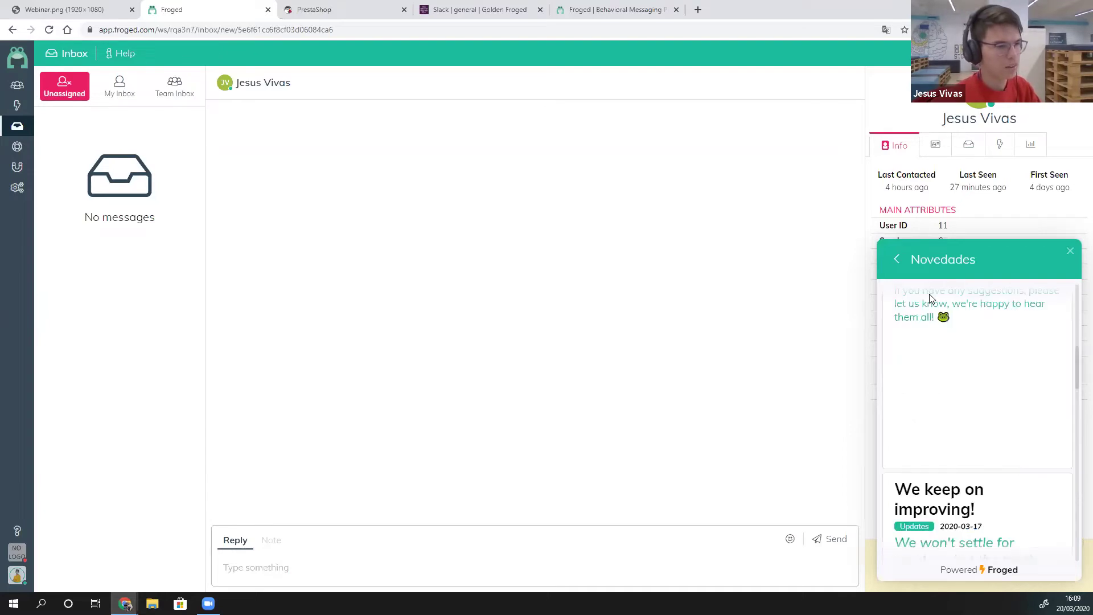
scroll(921, 289, up, 5)
click(897, 259)
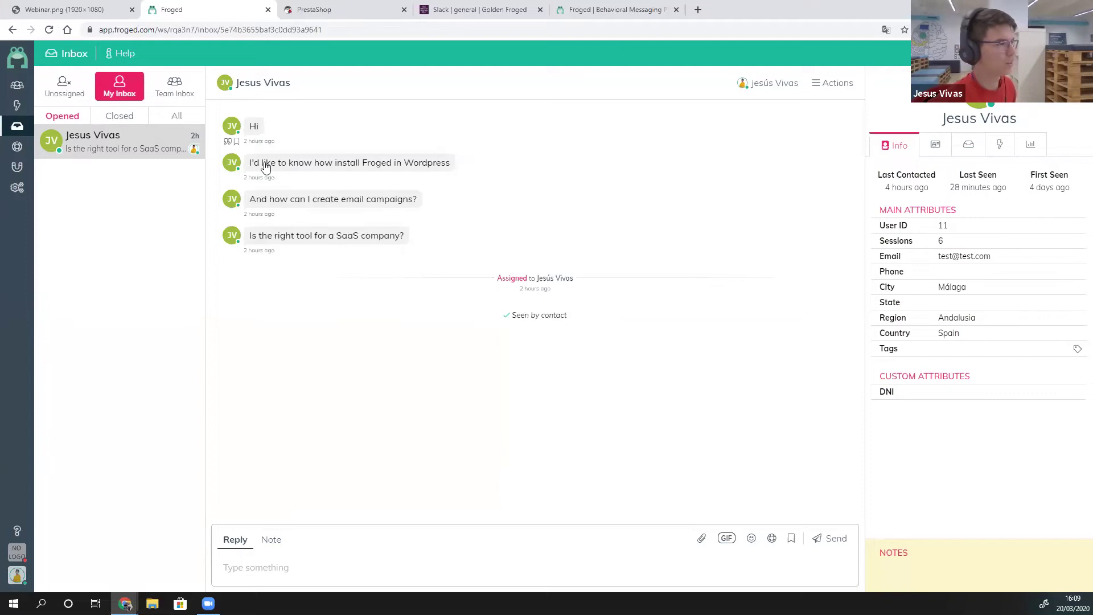
mouse_move(350, 162)
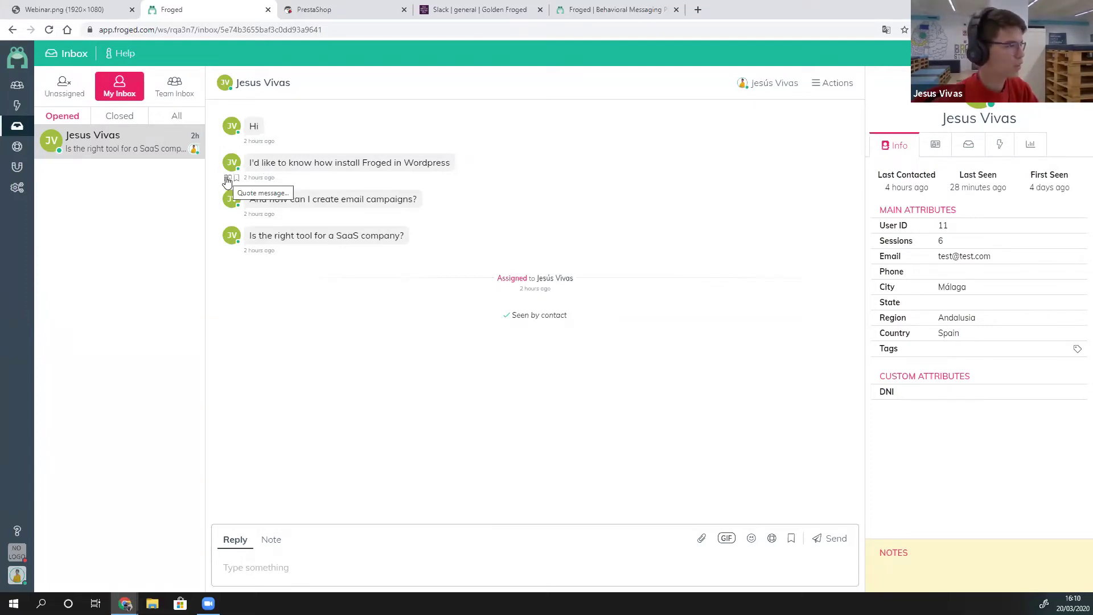
Reply 'Ok test.' quoting the WordPress installation question.
click(227, 179)
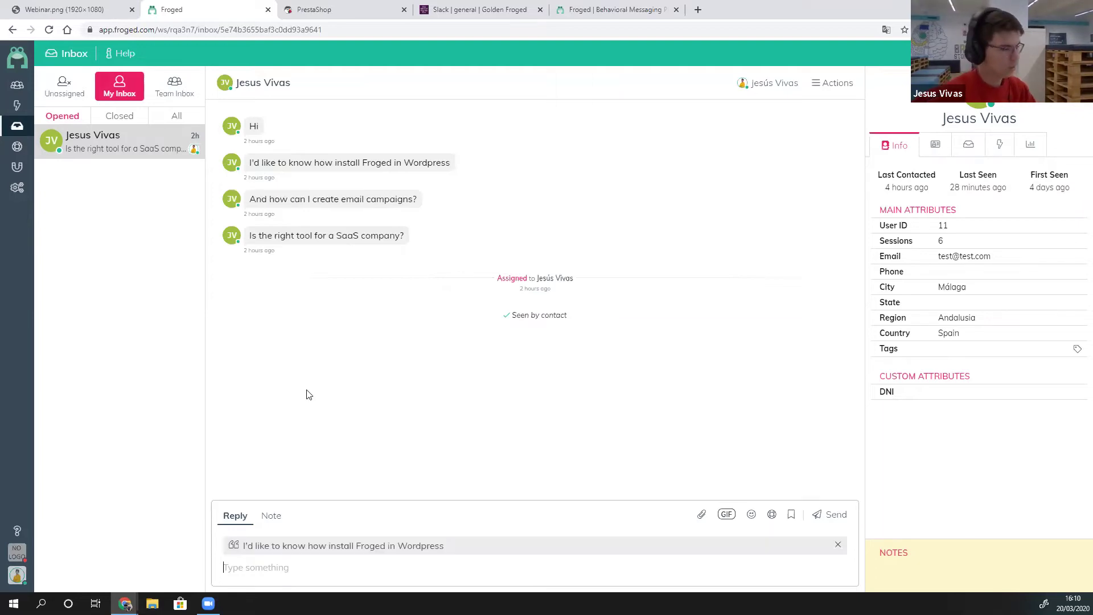
text(O.)
key(BackSpace)
text(k tes.)
key(BackSpace)
text(t.)
key(Return)
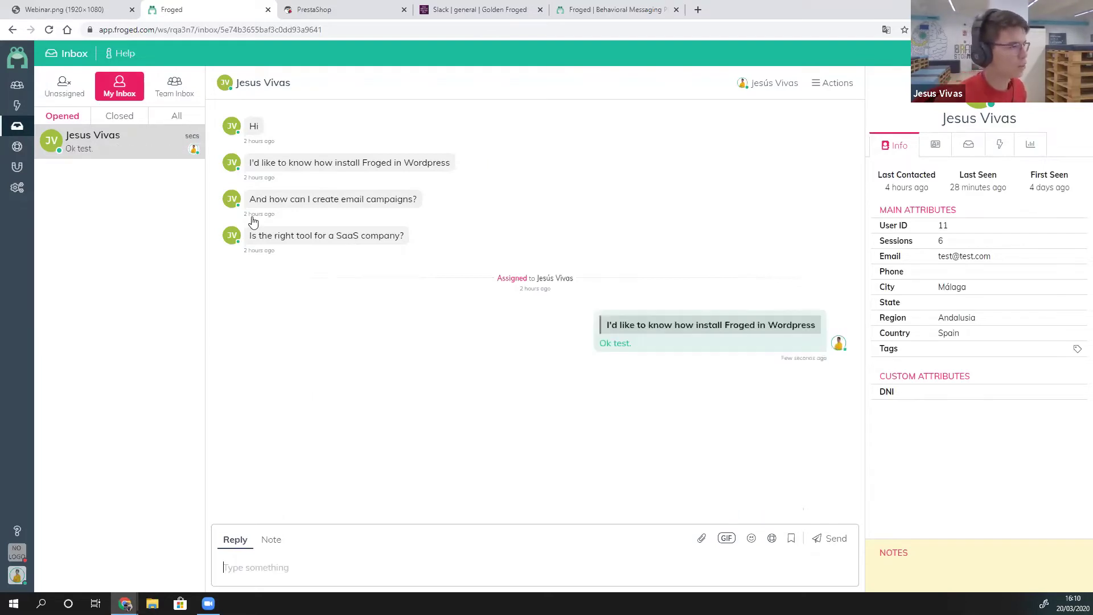
Reply 'and...' quoting the email-campaigns question, then check the Knowledge Base and saved replies.
click(228, 214)
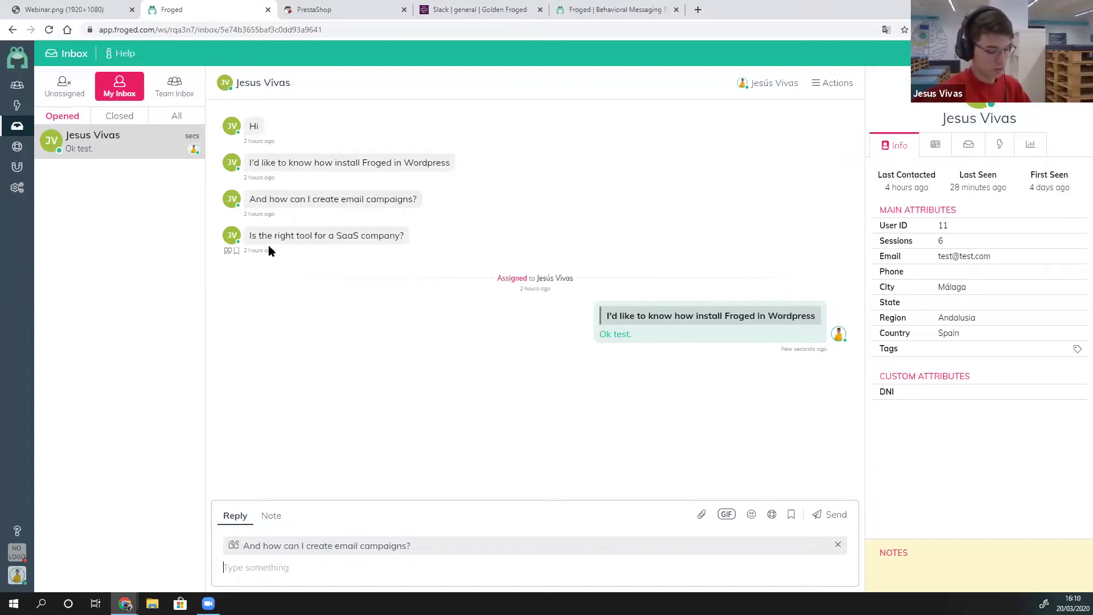
text(and)
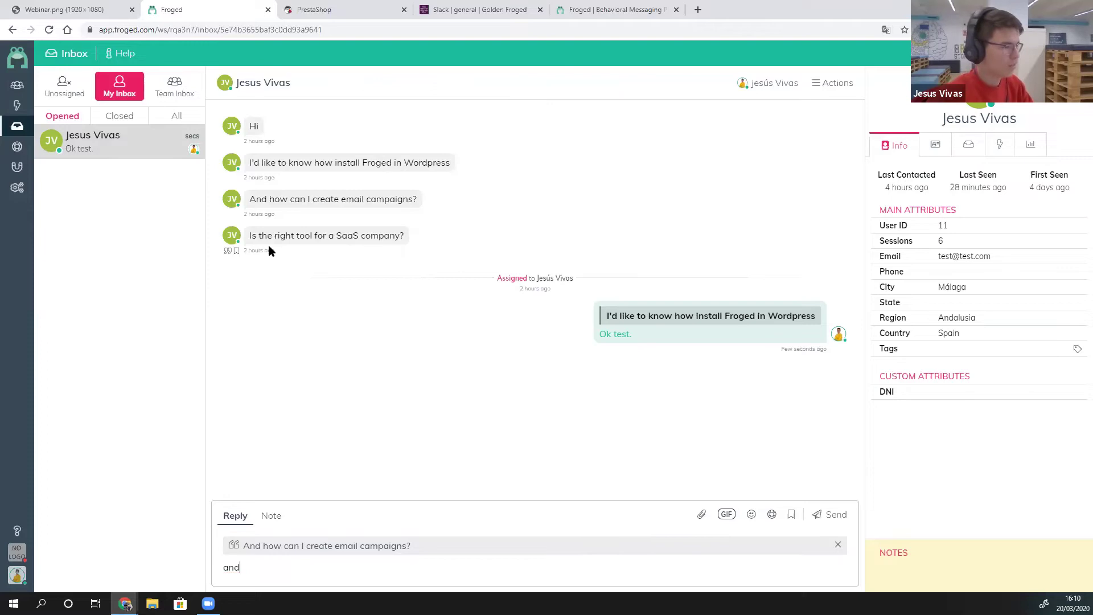
text(...)
key(Return)
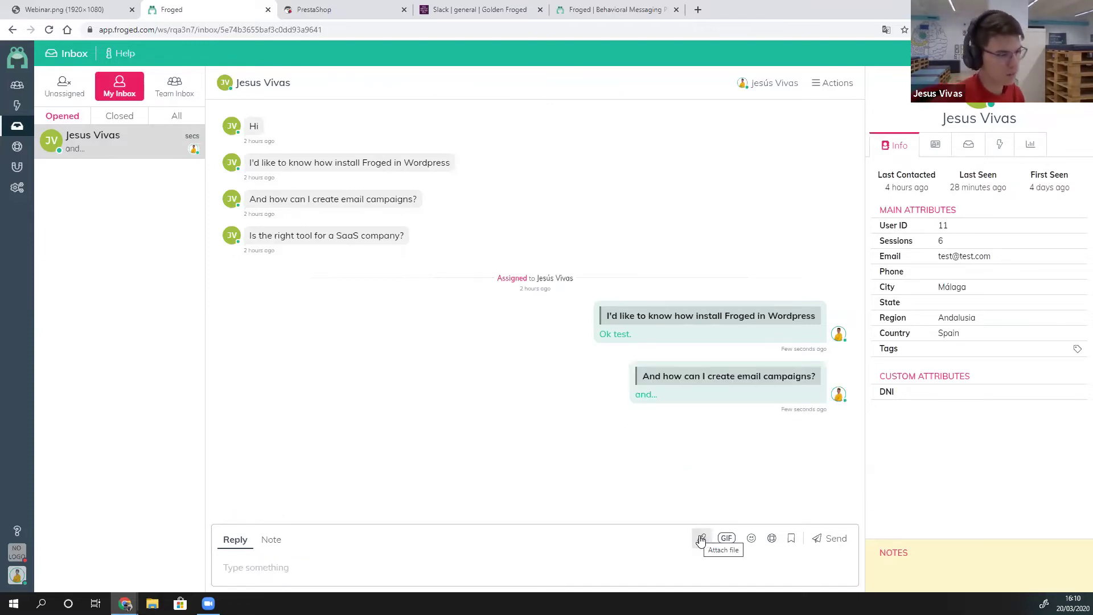
click(771, 541)
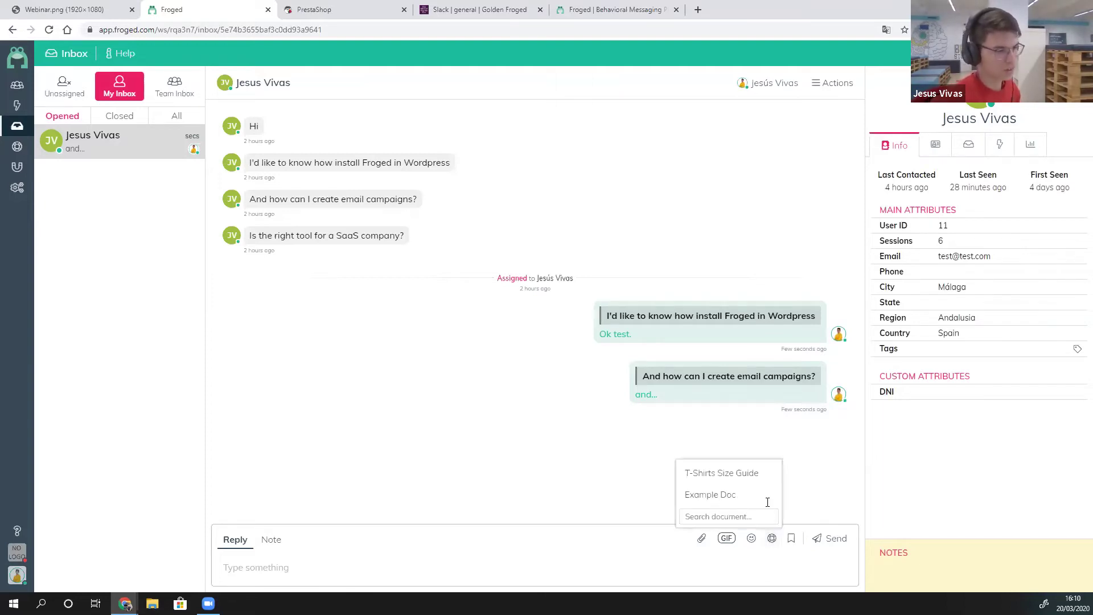
click(791, 541)
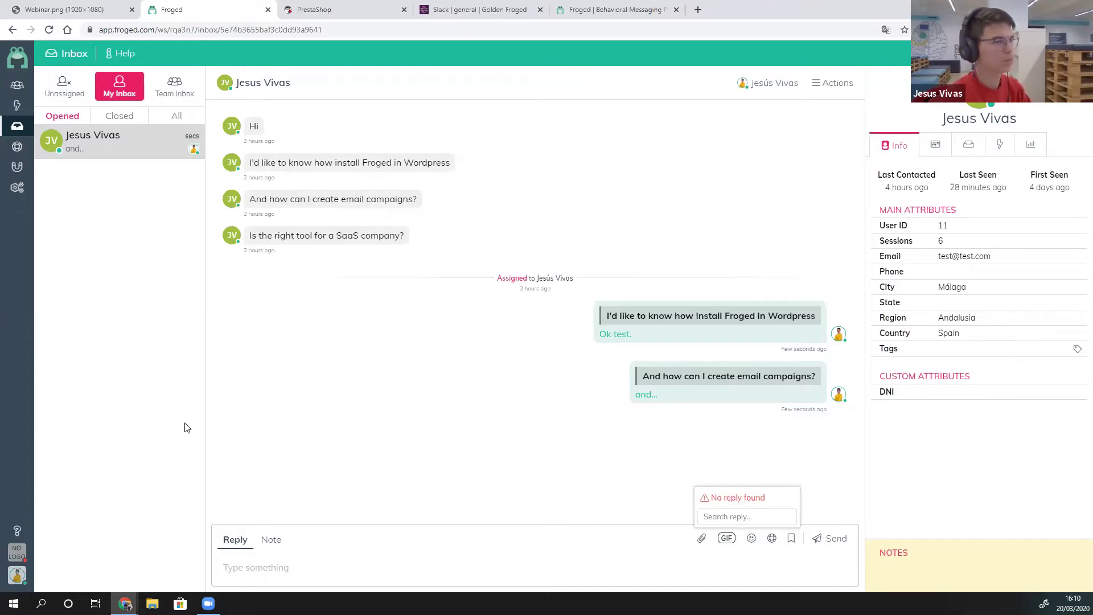
Open Example Doc from the Knowledge Base's Example Folder, scroll through it, and return to the inbox.
click(23, 149)
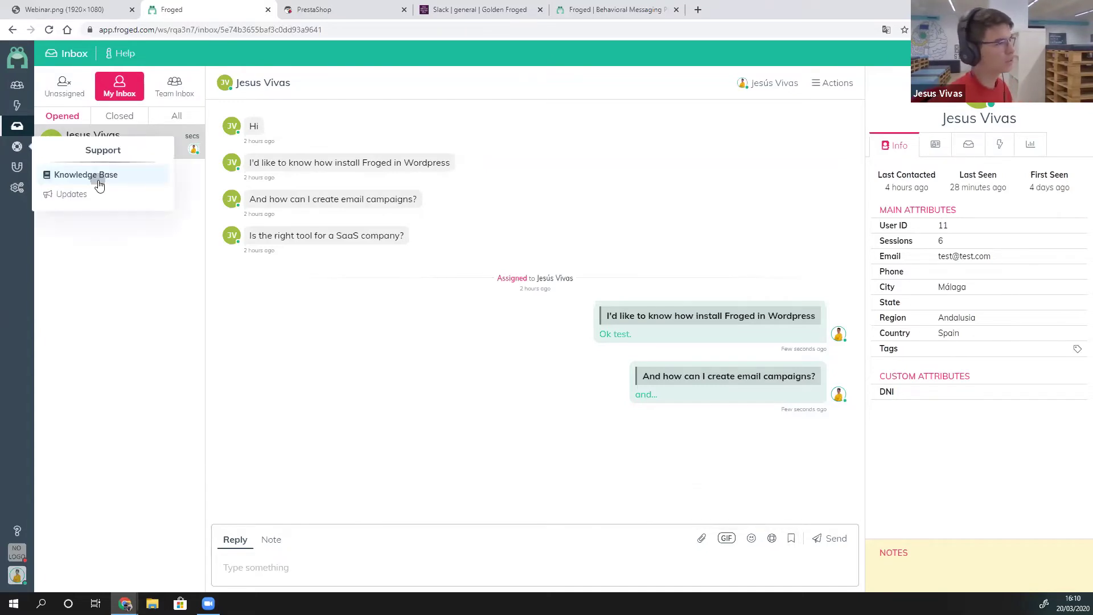
click(95, 174)
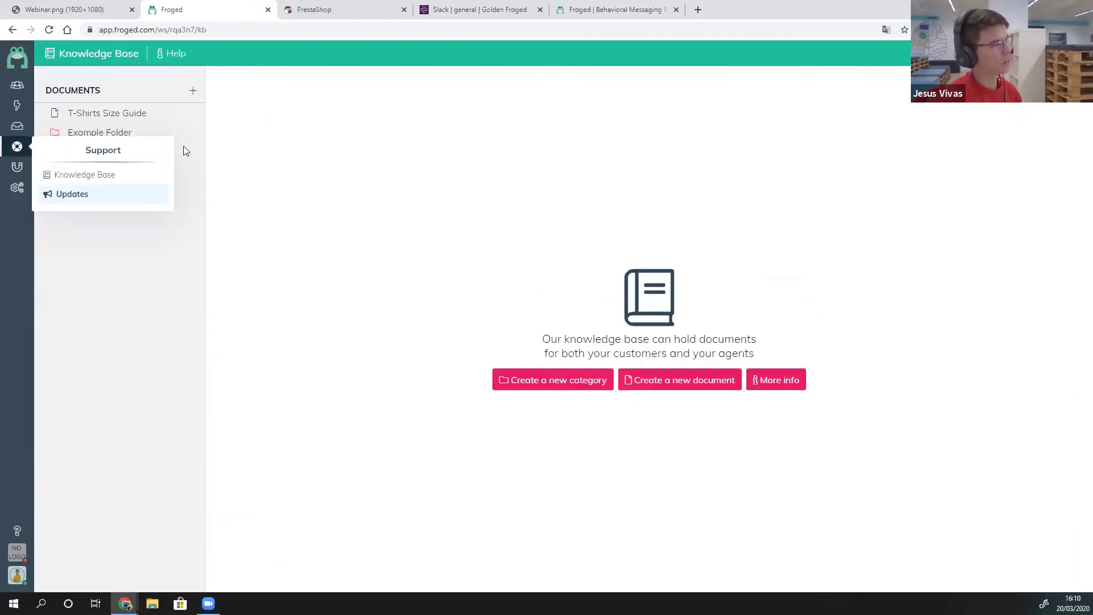
click(139, 134)
click(123, 153)
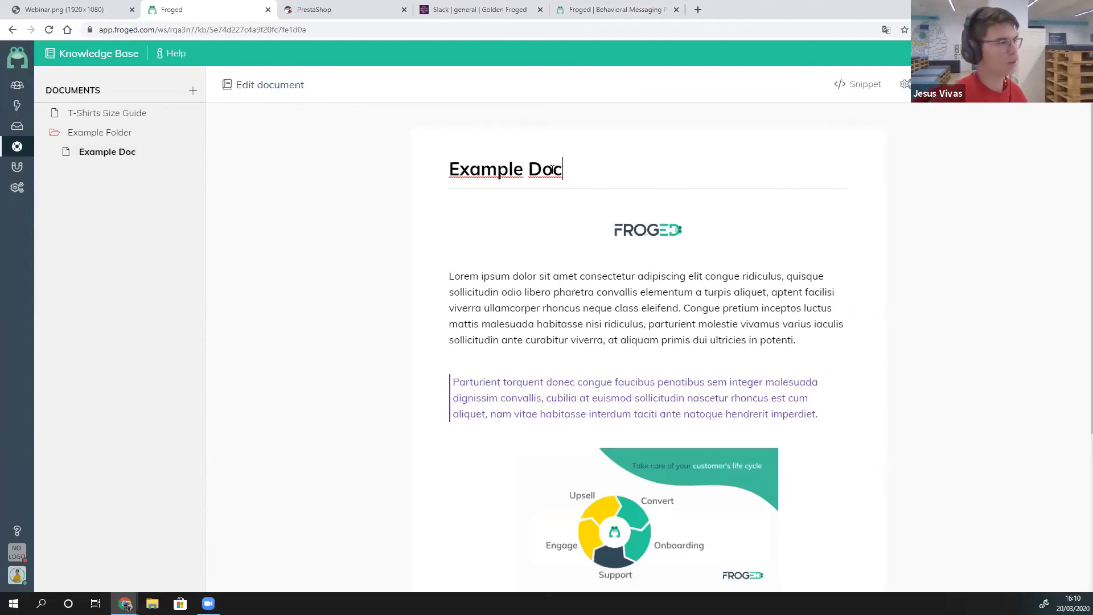
scroll(563, 177, down, 3)
scroll(303, 133, down, 1)
scroll(256, 151, up, 3)
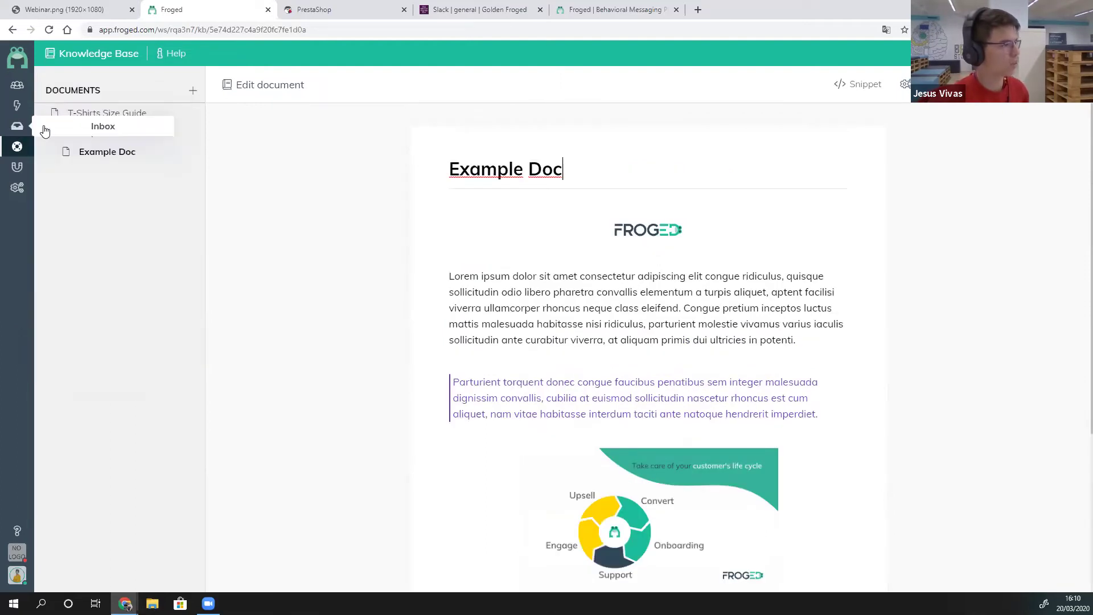
click(62, 132)
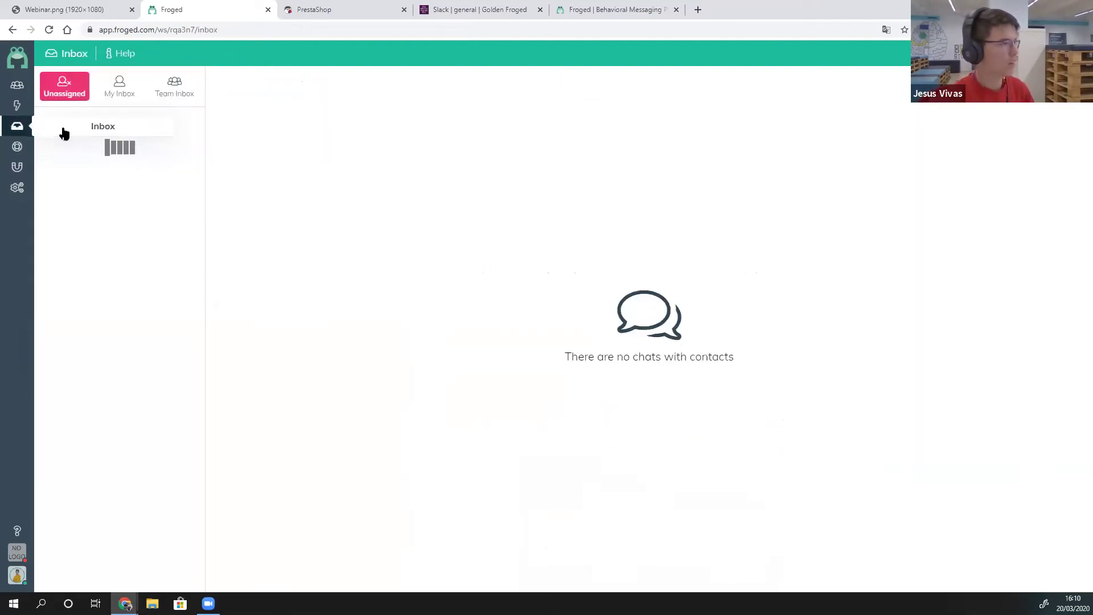
click(124, 92)
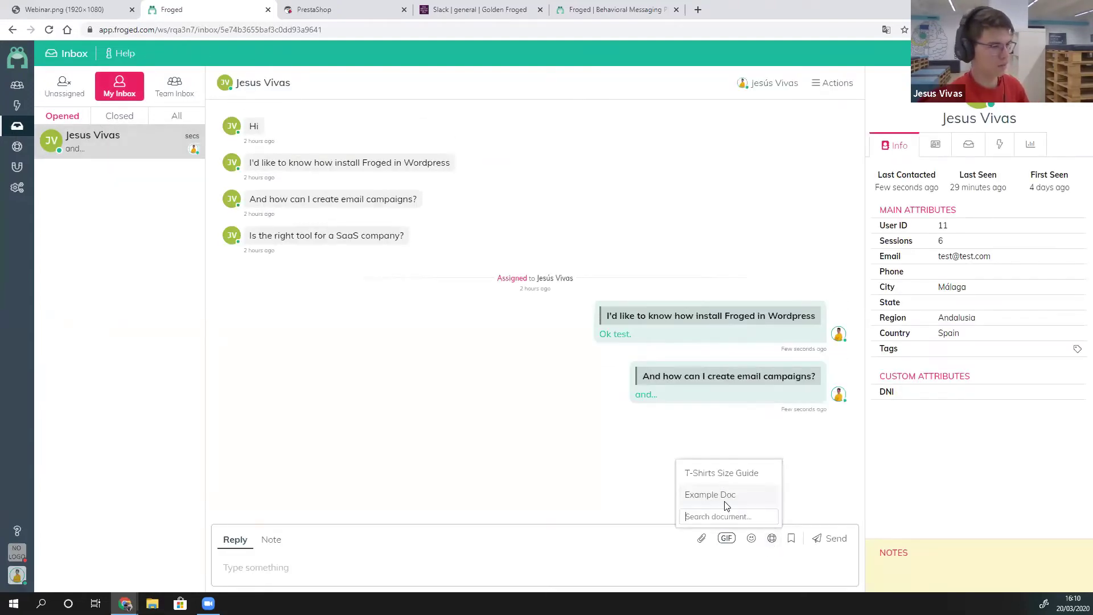
key(Return)
key(Return)
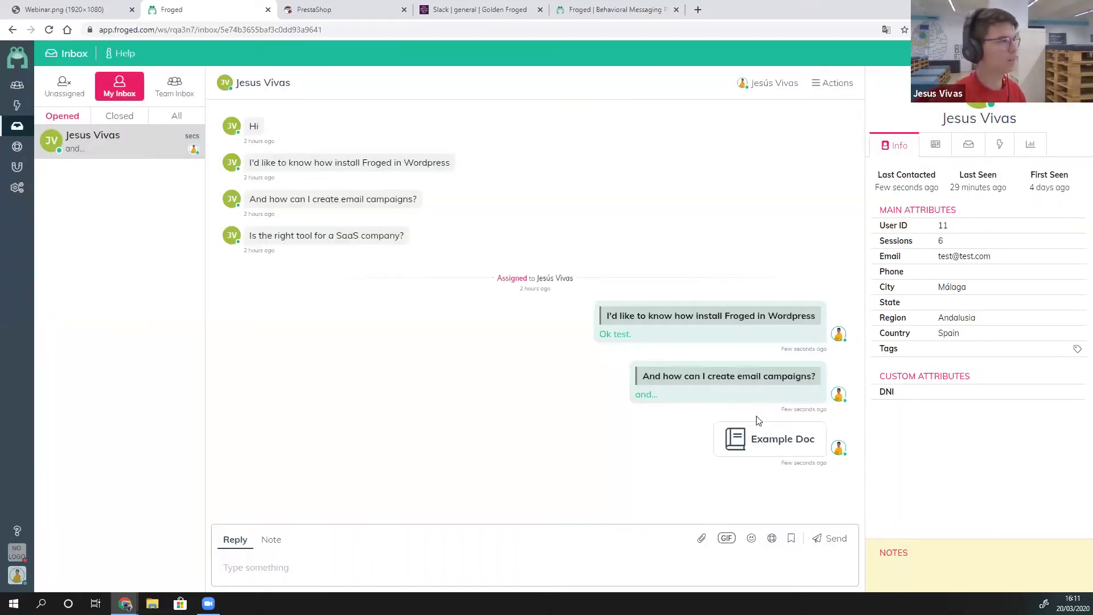
click(17, 531)
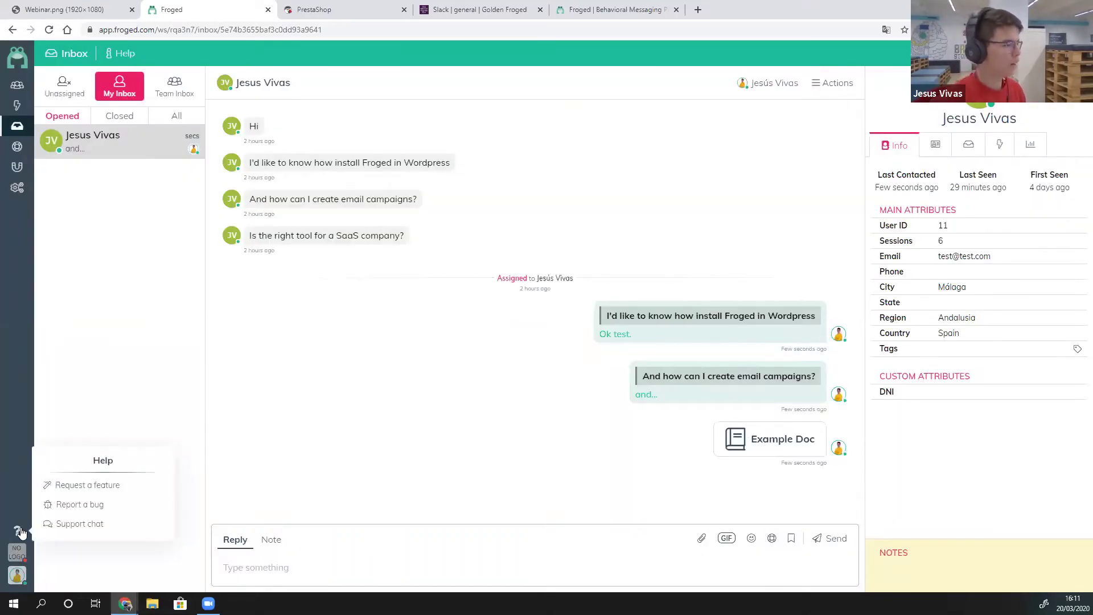
click(62, 524)
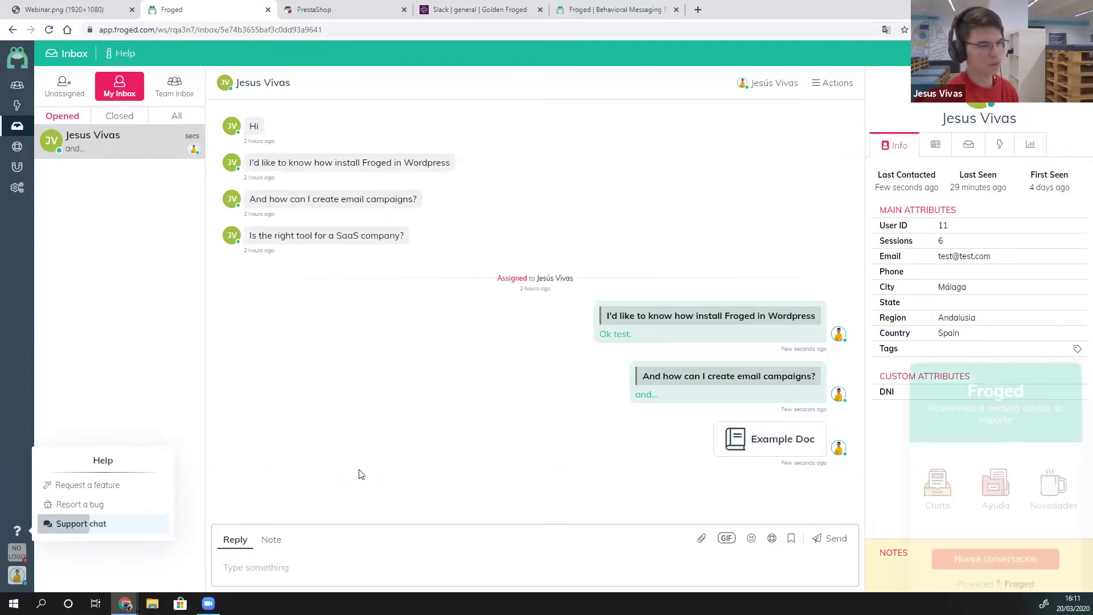
click(982, 349)
click(892, 258)
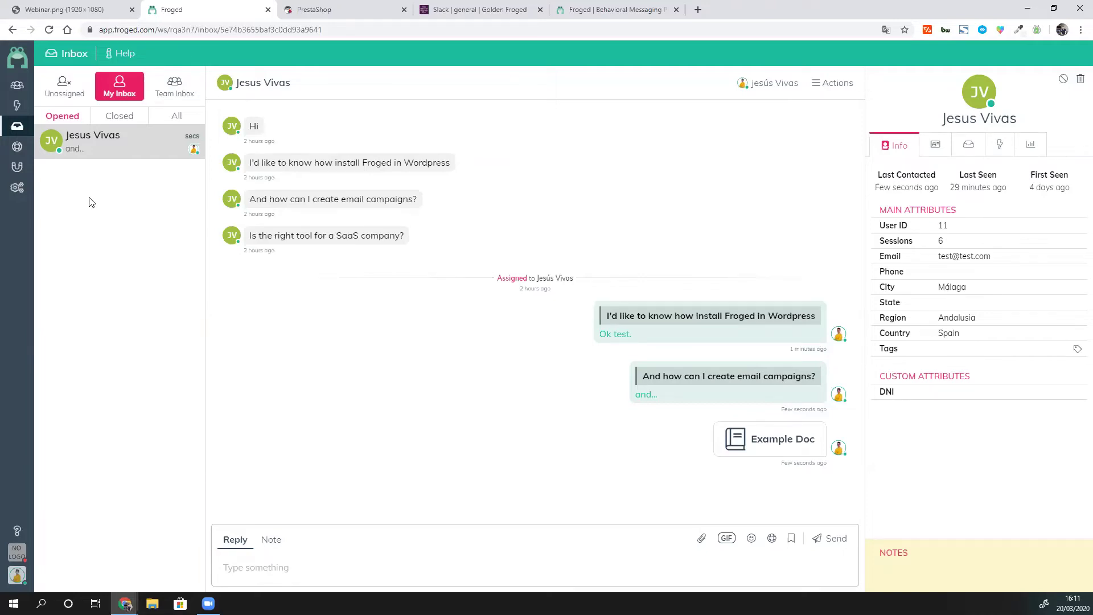
mouse_move(16, 166)
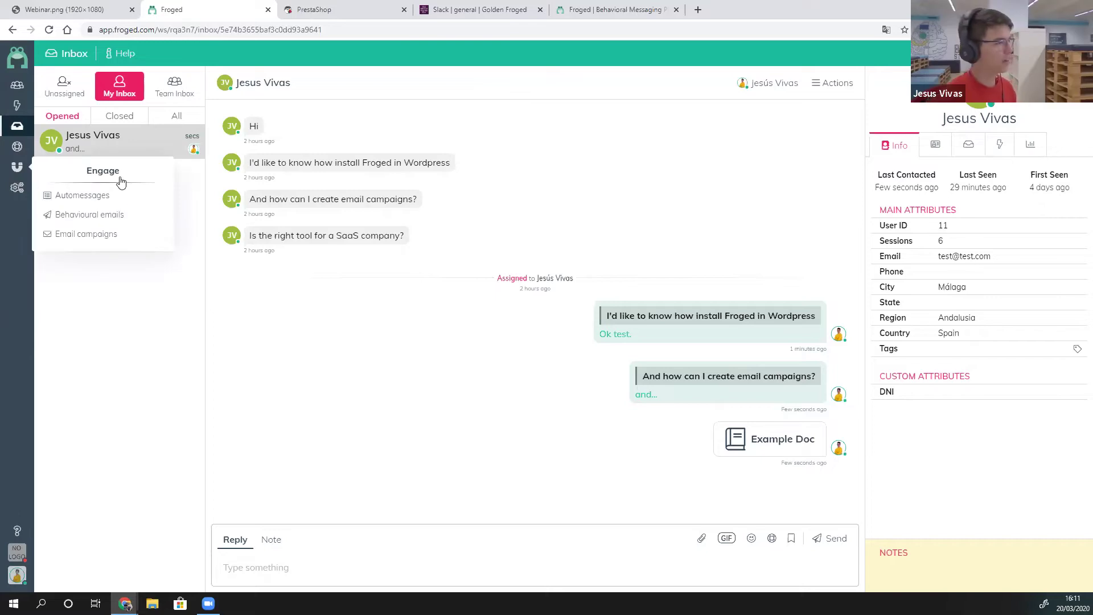
Edit Test_Automessage from the Automessages list and select the store URL in its page rule.
click(85, 196)
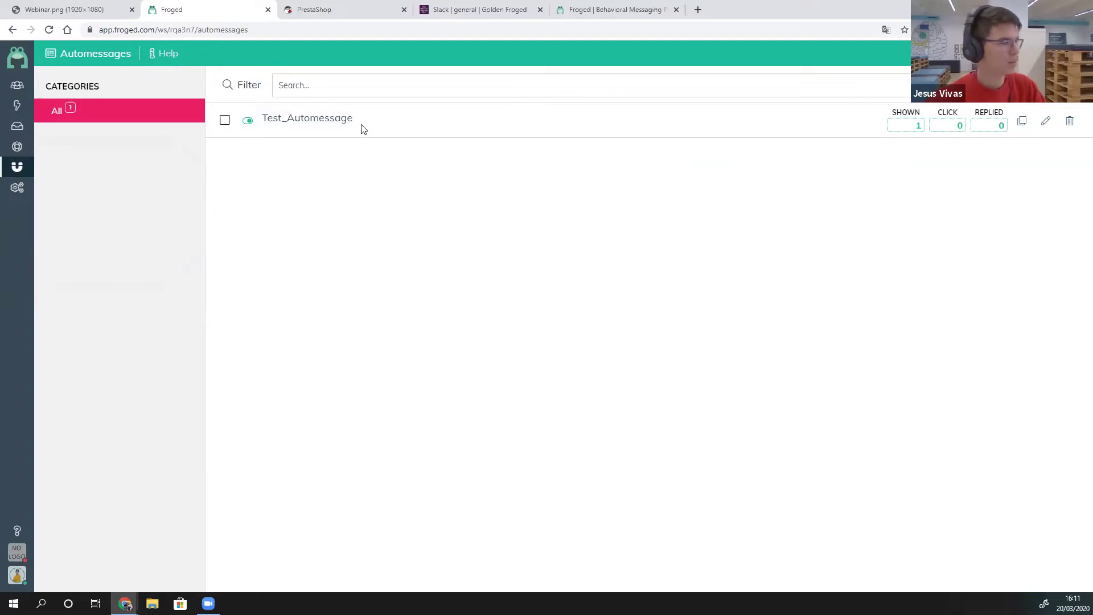
click(1043, 121)
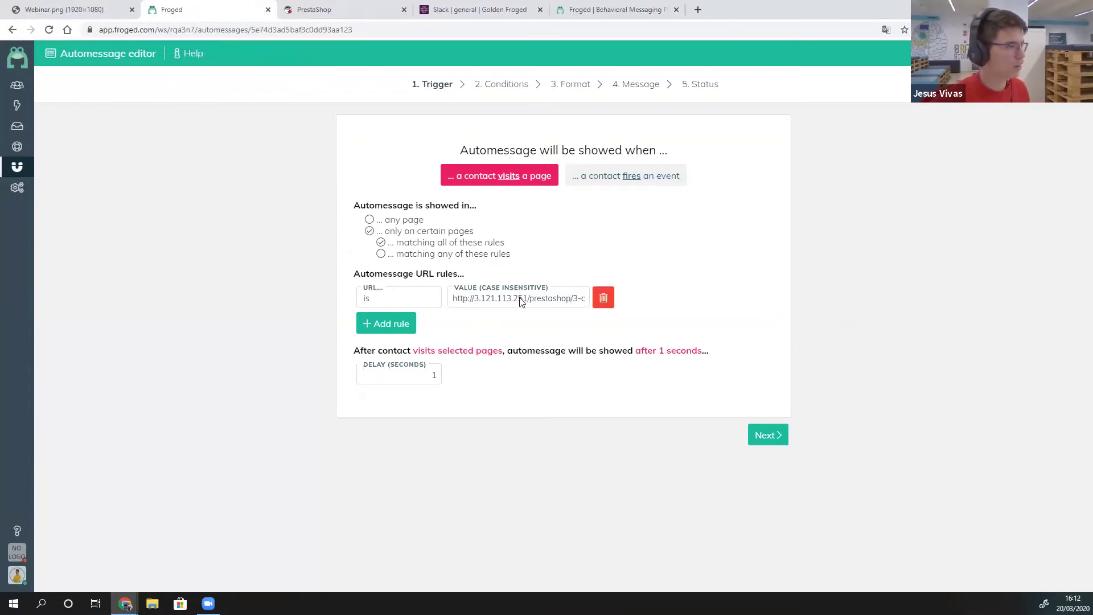
drag(571, 298, 345, 2)
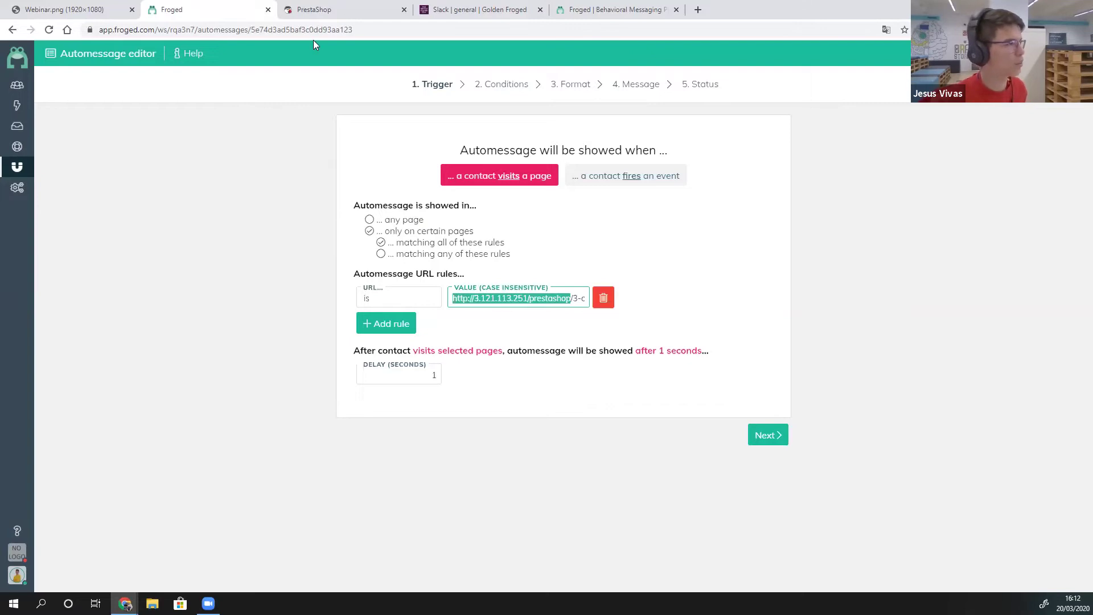
Glance at the PrestaShop store, then advance Test_Automessage past the Conditions and Format steps.
click(314, 10)
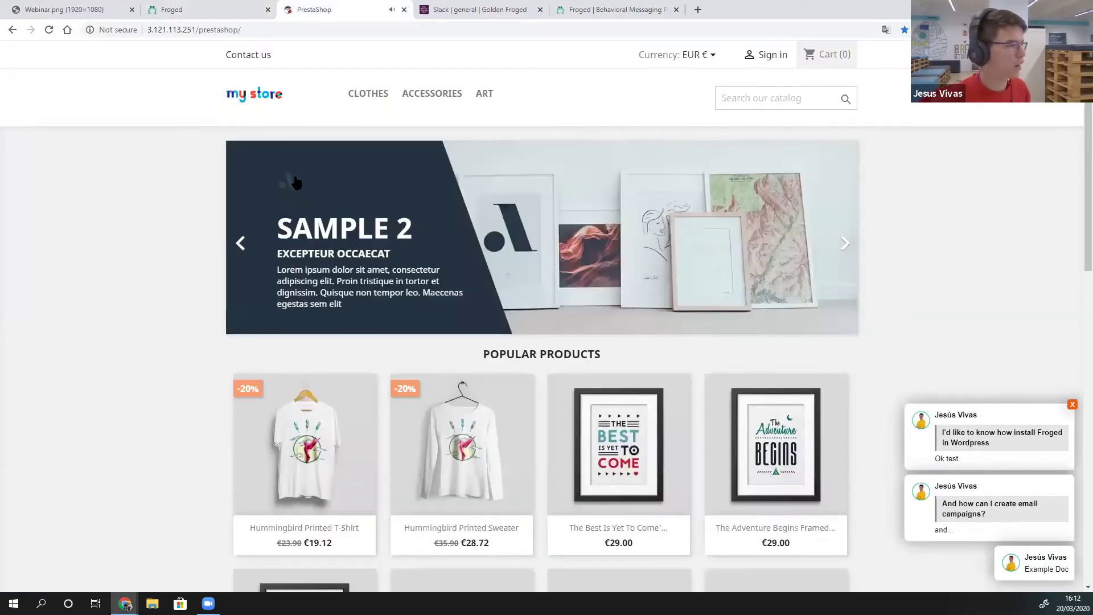
scroll(323, 130, down, 5)
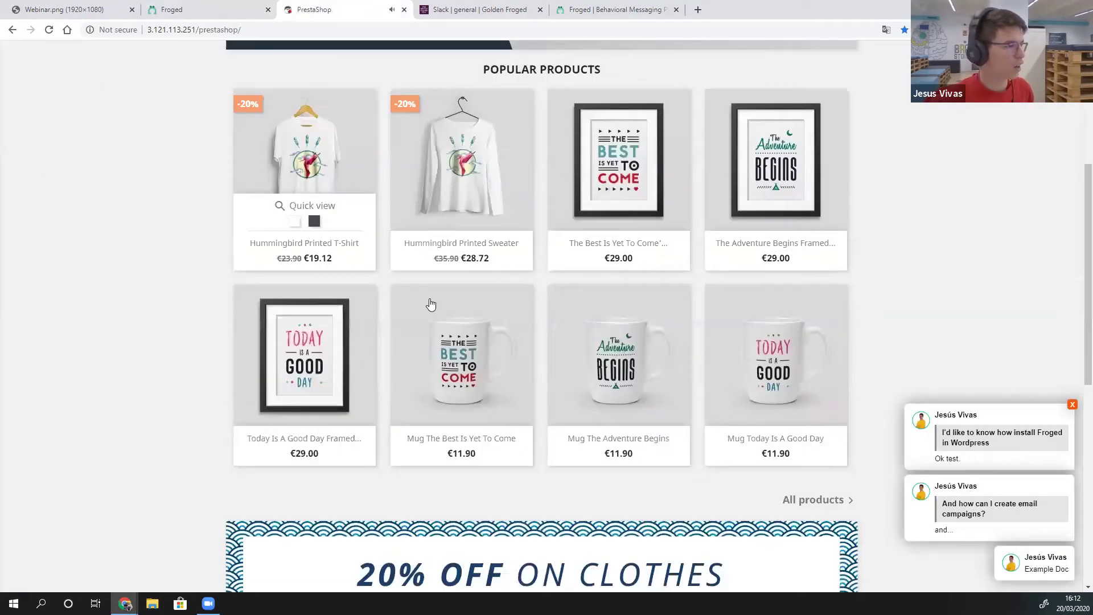
key(ctrl+shift+Tab)
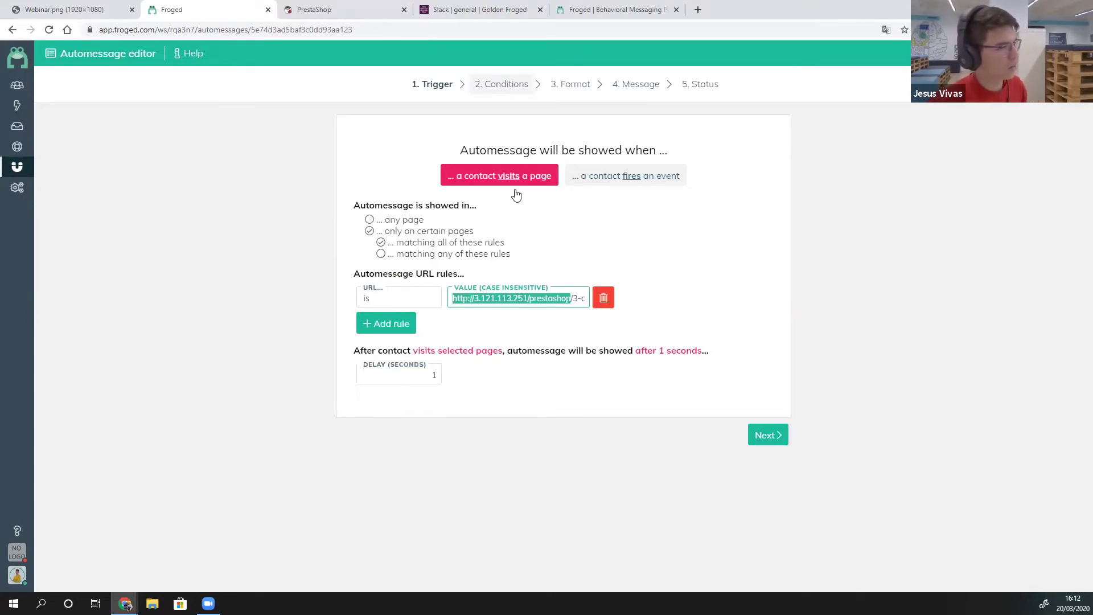
key(Return)
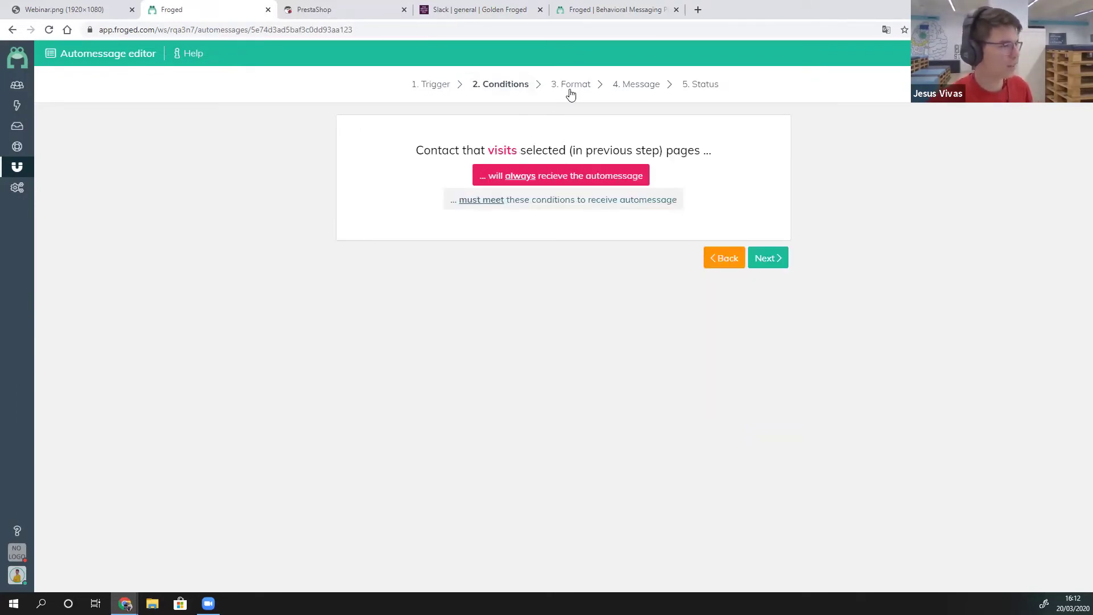
key(Return)
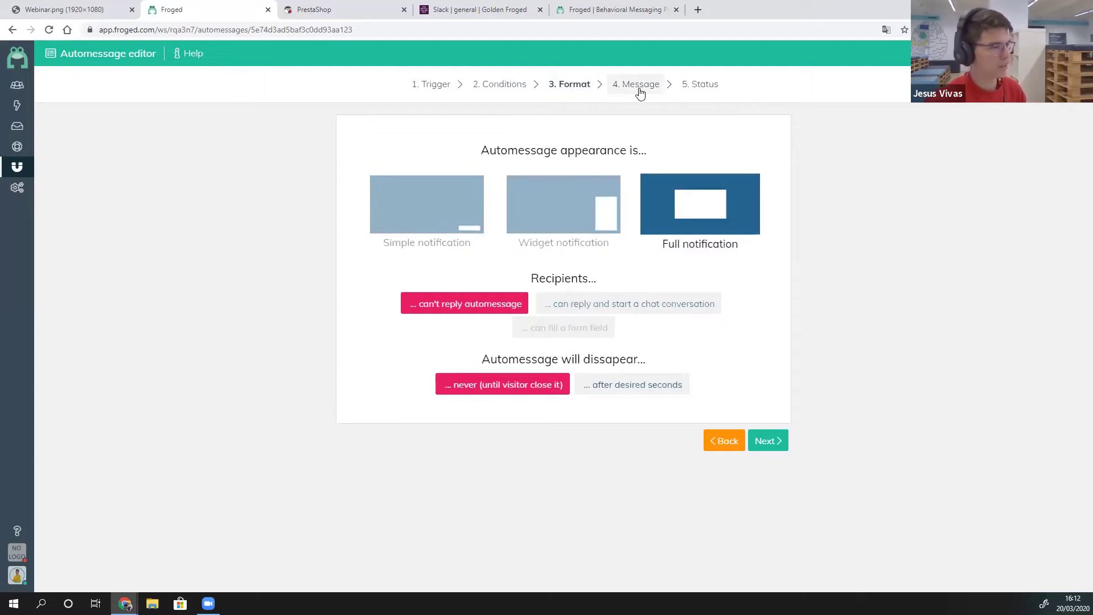
Open the PrestaShop Clothes category page, select its URL, and go back to the Froged editor.
click(336, 8)
mouse_move(368, 94)
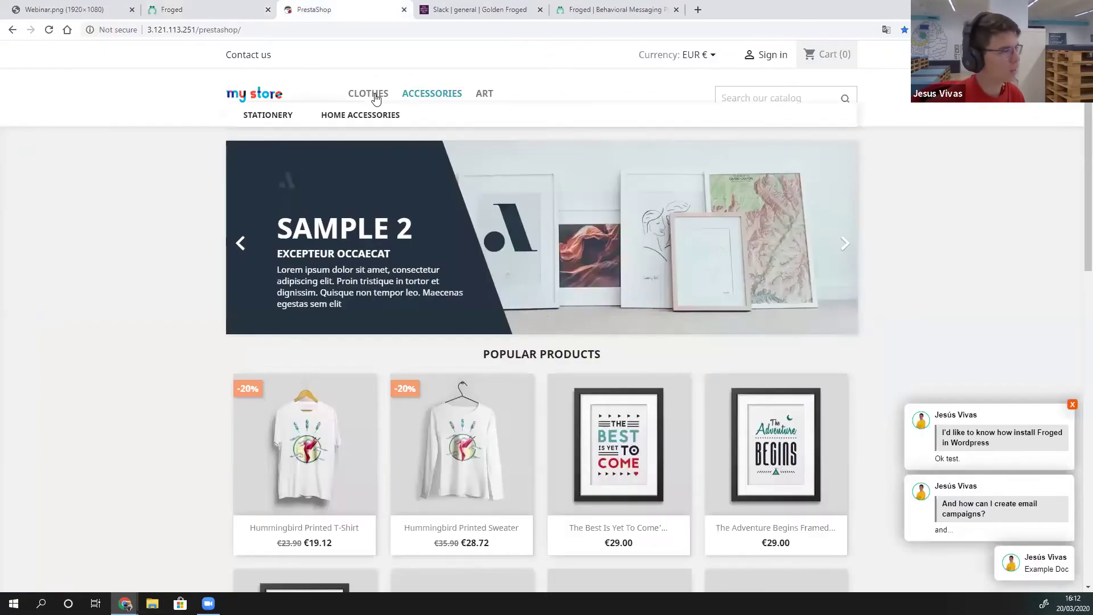
click(376, 99)
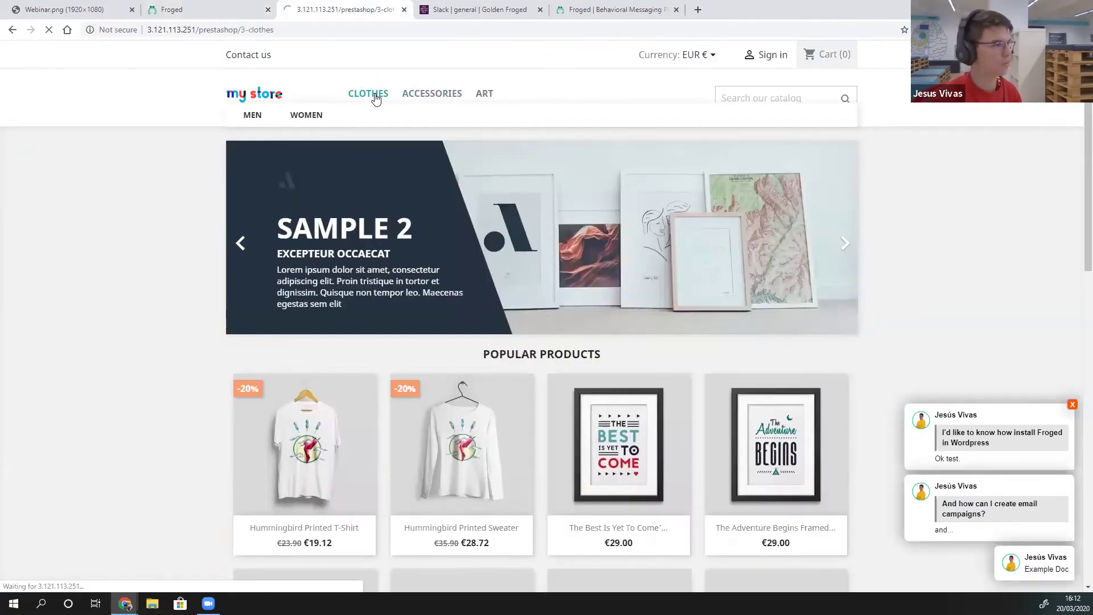
scroll(376, 99, down, 1)
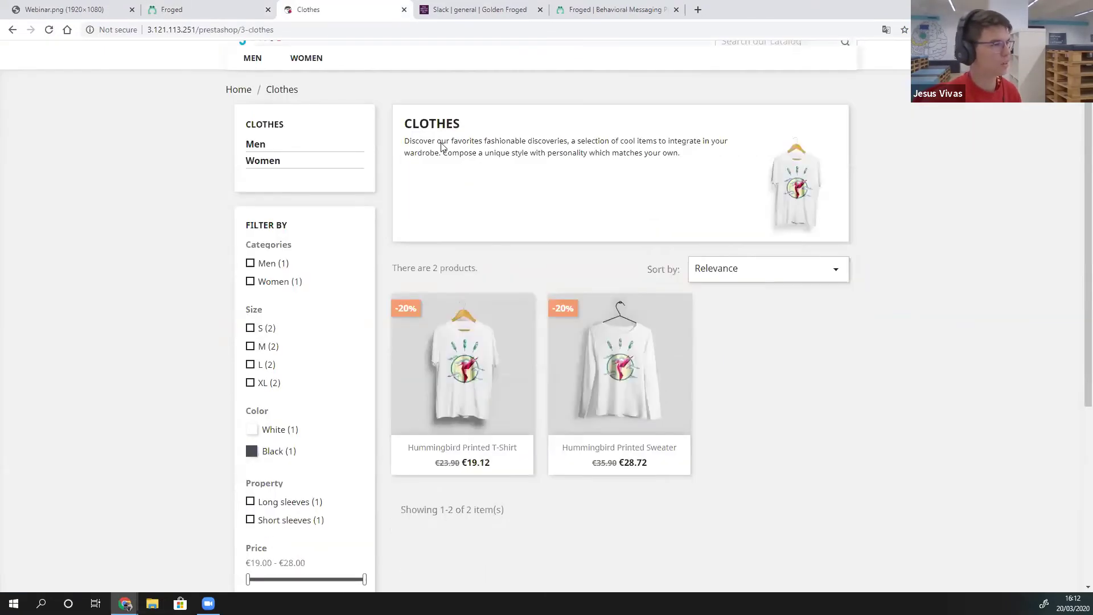
scroll(436, 136, down, 3)
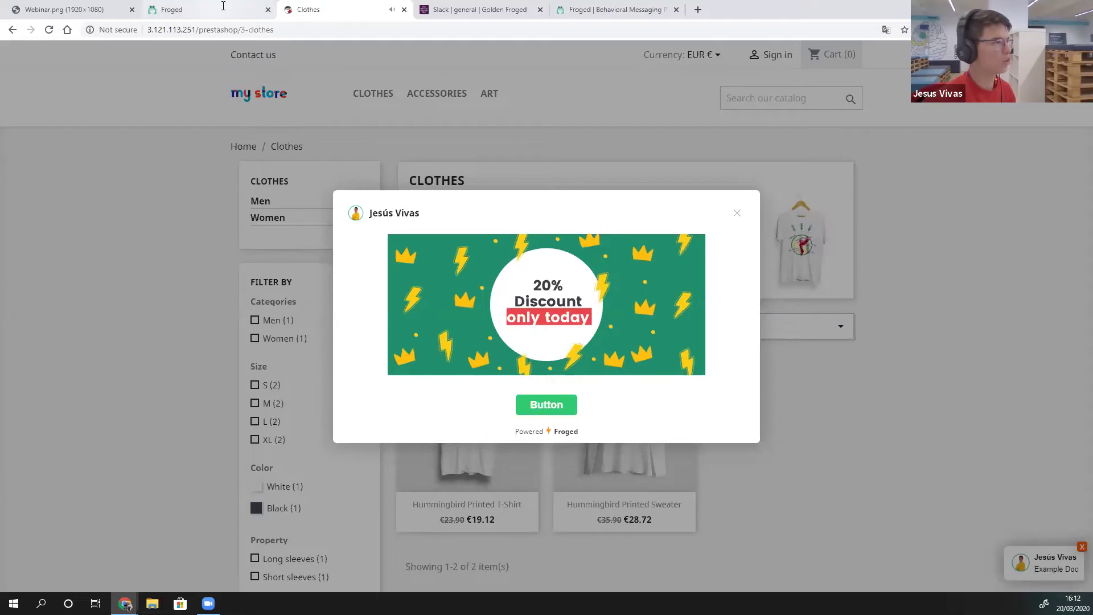
click(249, 30)
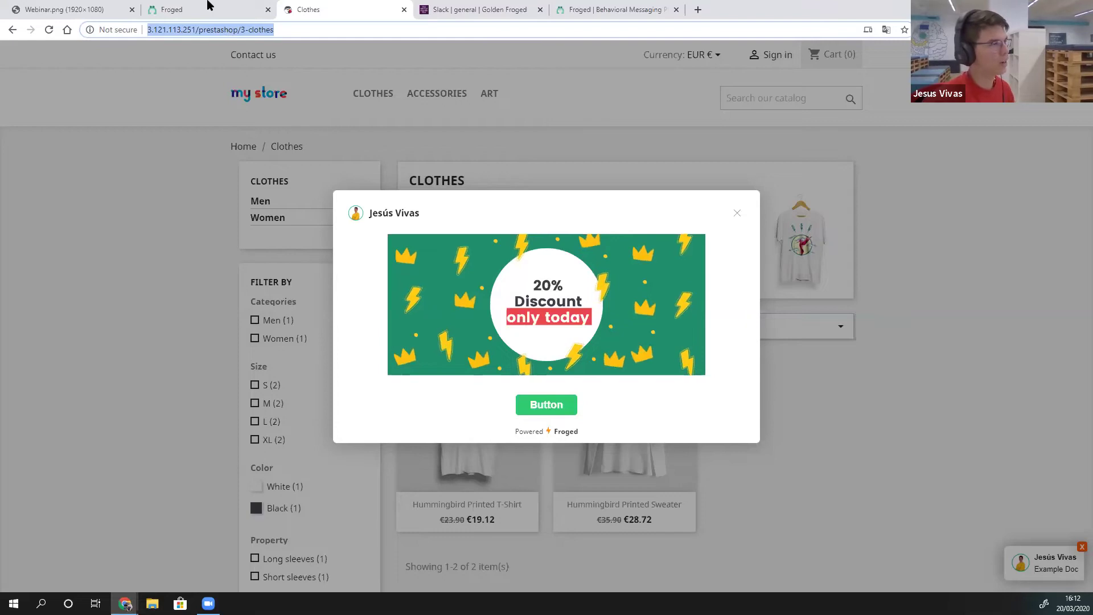
key(ctrl+shift+Tab)
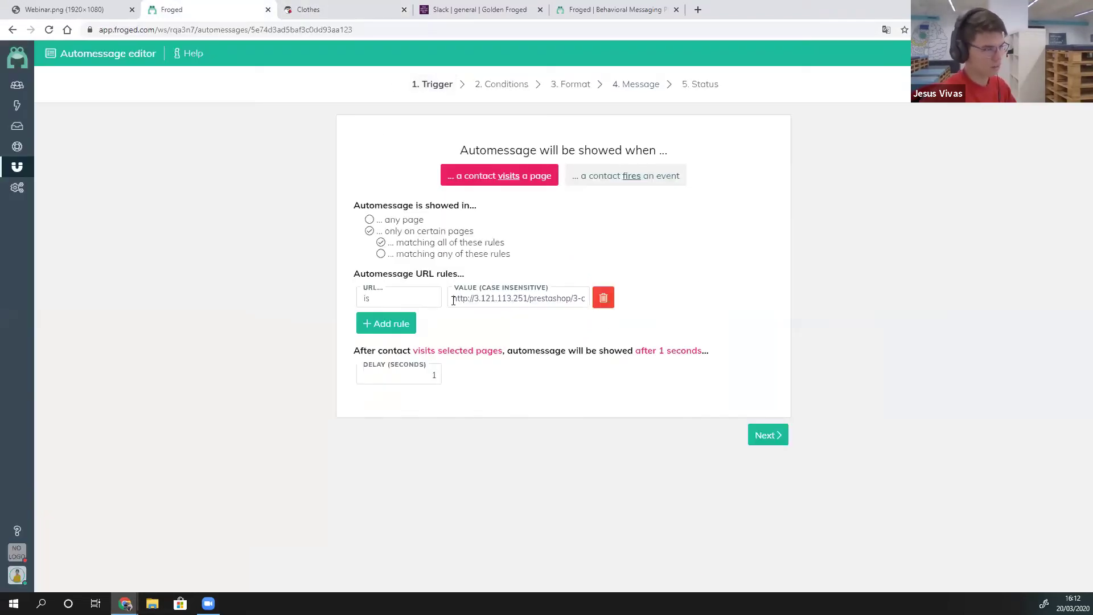
Replace the URL rule's Value with the pasted Clothes page address.
click(481, 300)
key(ctrl+a)
key(BackSpace)
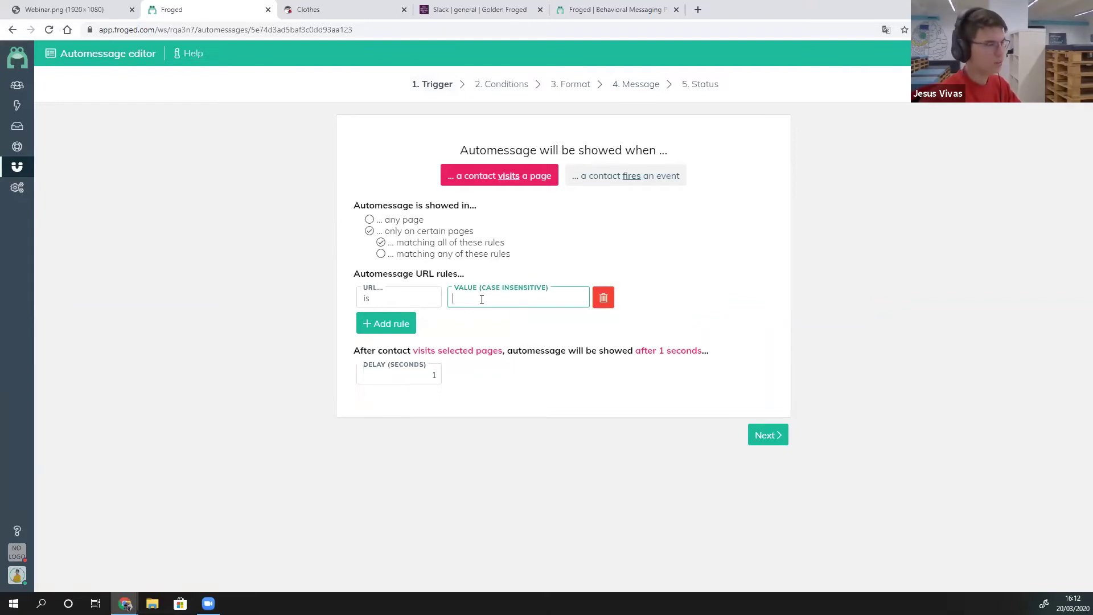
key(ctrl+v)
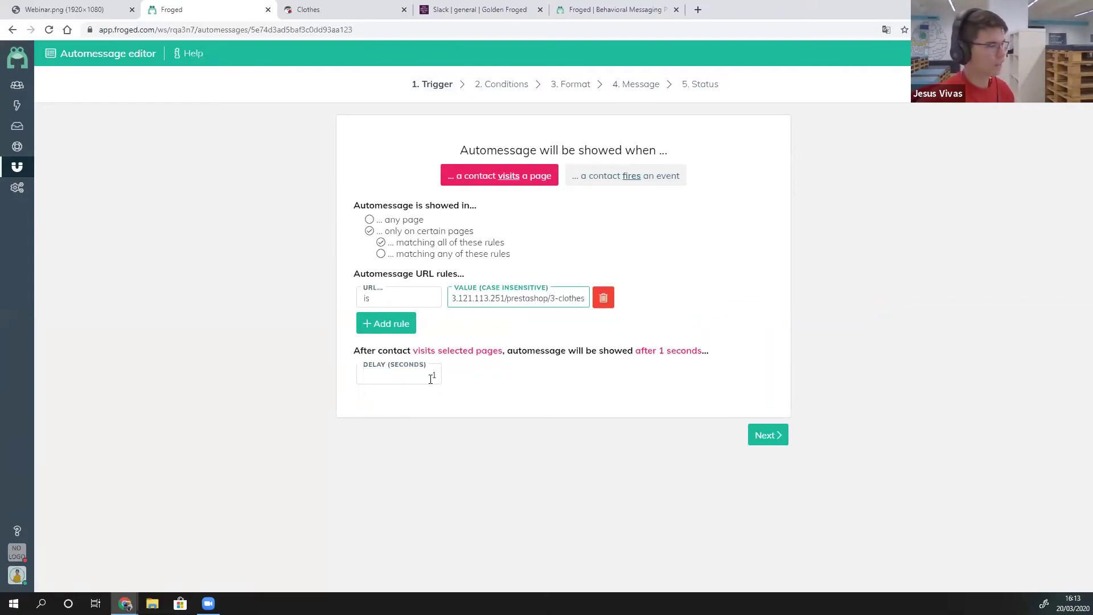
click(432, 378)
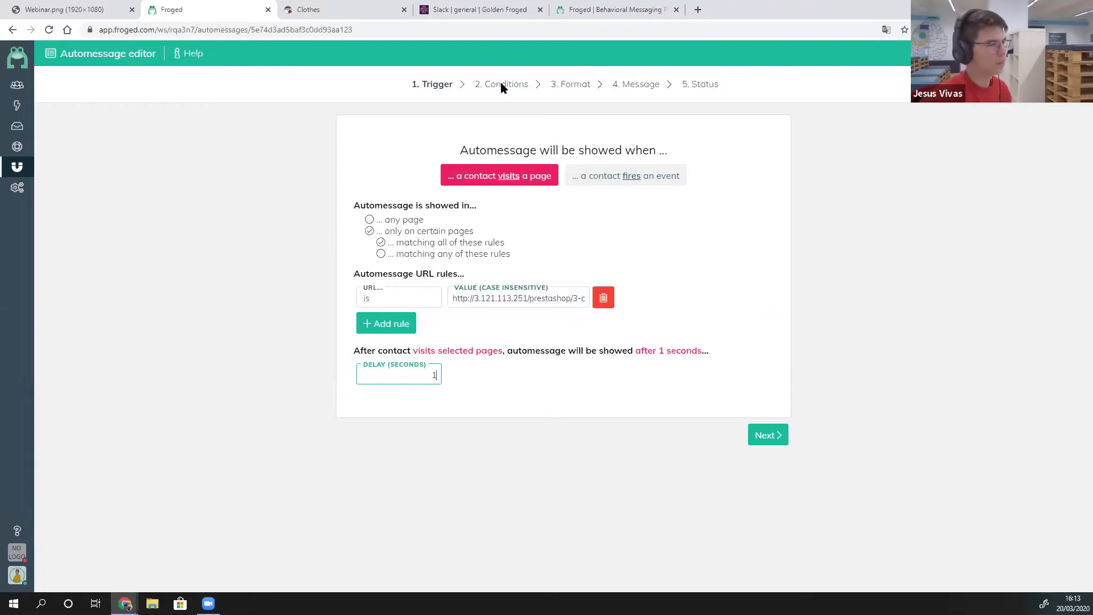
Require contacts to meet conditions and browse the contact fields available for a condition.
key(Return)
click(491, 205)
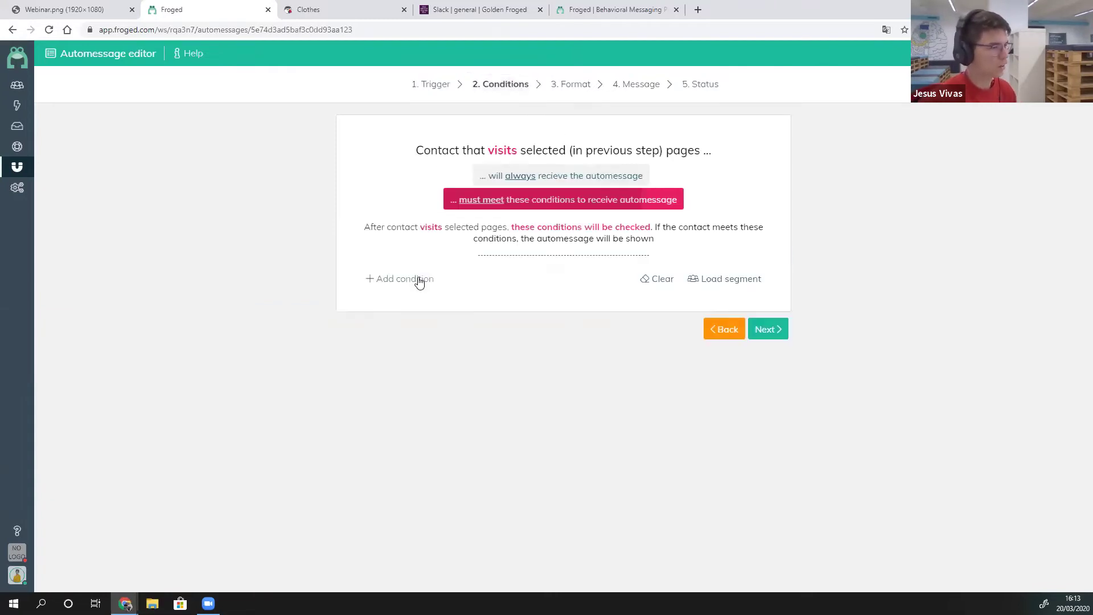
click(420, 282)
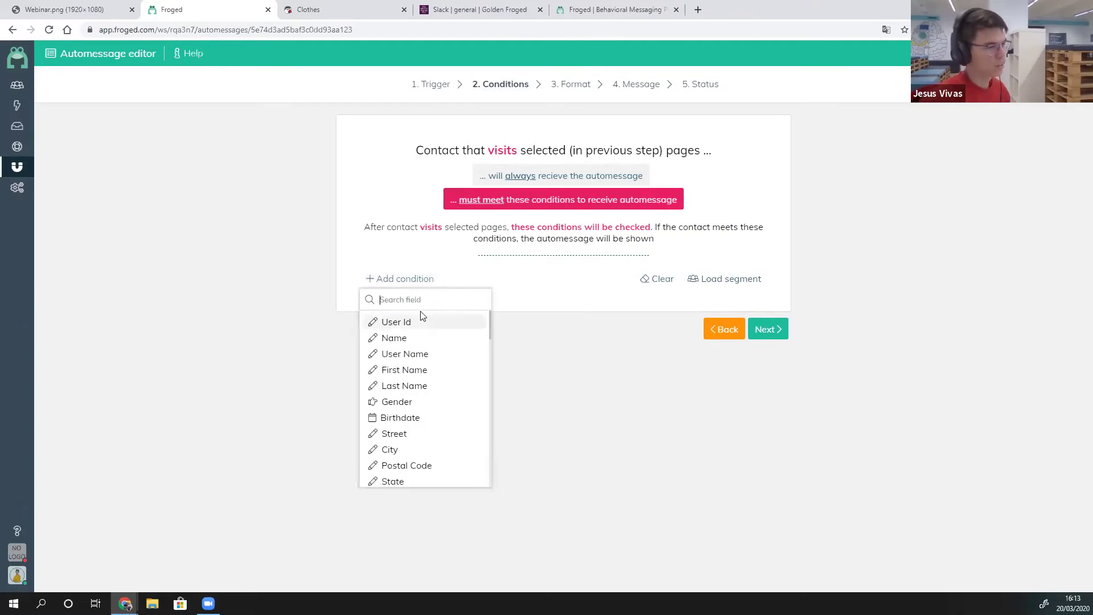
scroll(432, 359, down, 2)
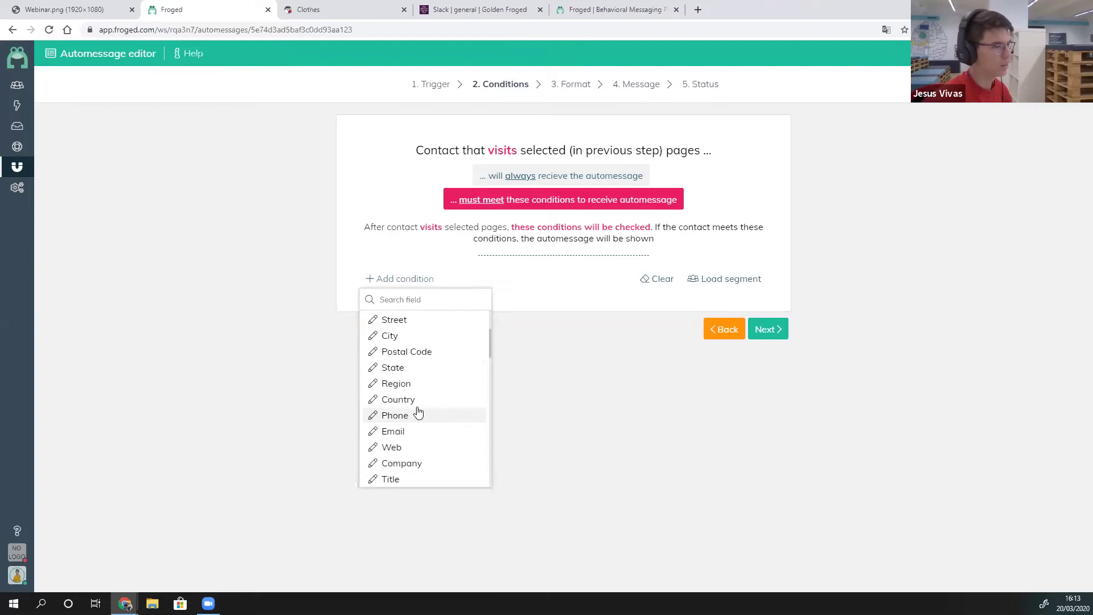
scroll(422, 410, down, 1)
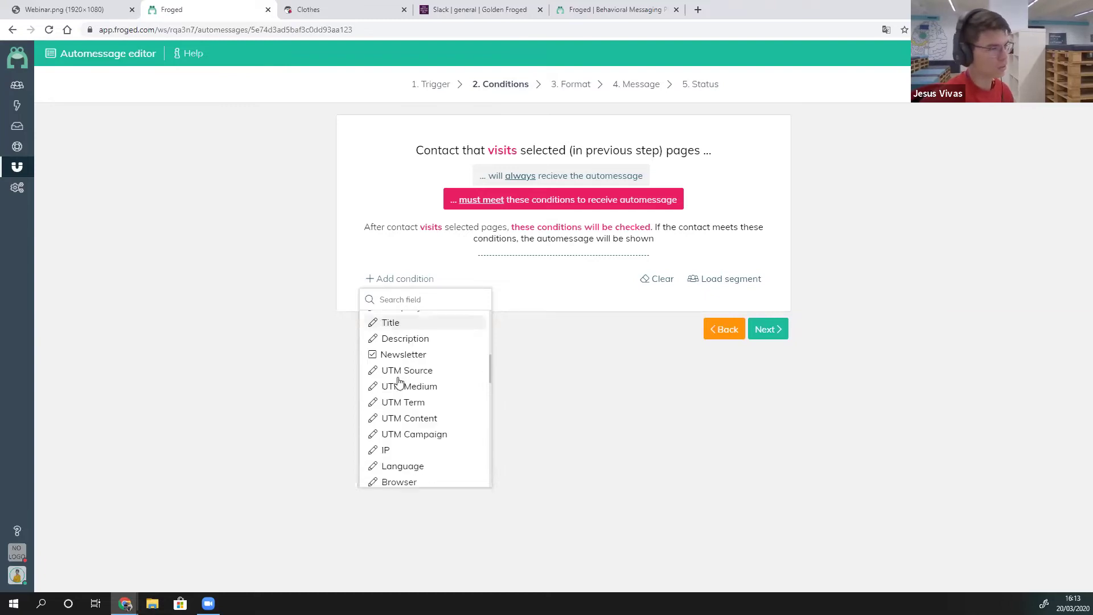
scroll(398, 379, down, 2)
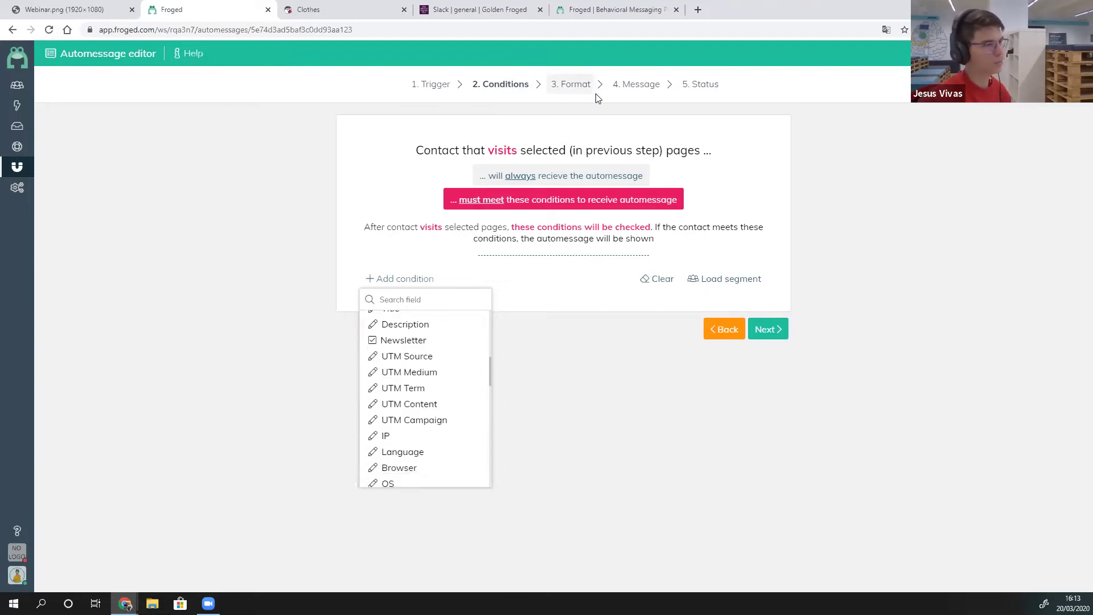
Step through the automessage's Format, Message and Status settings.
click(642, 86)
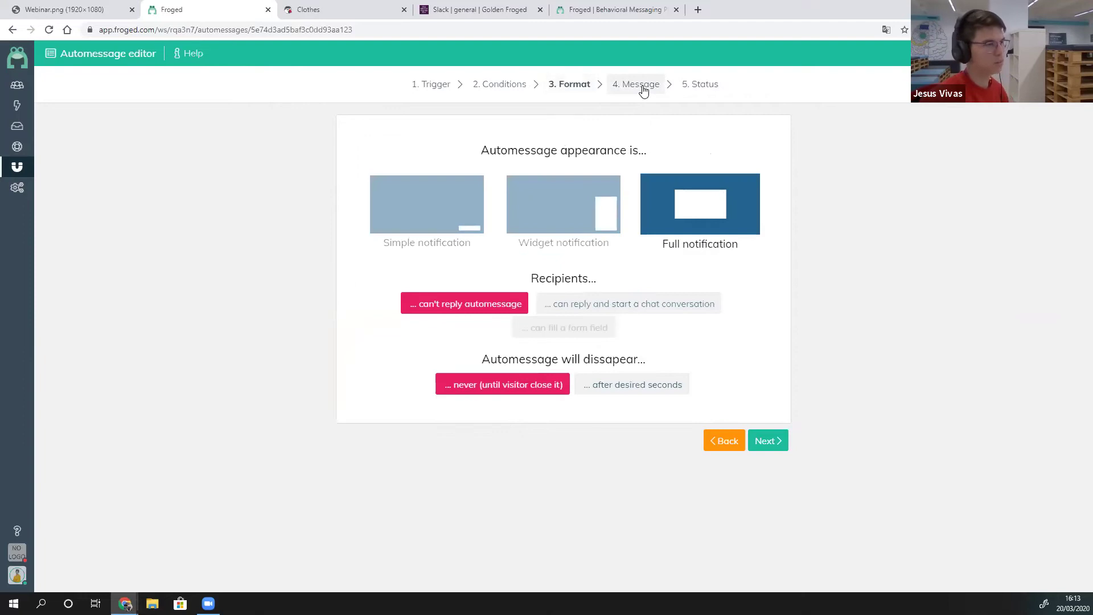
click(642, 90)
click(701, 87)
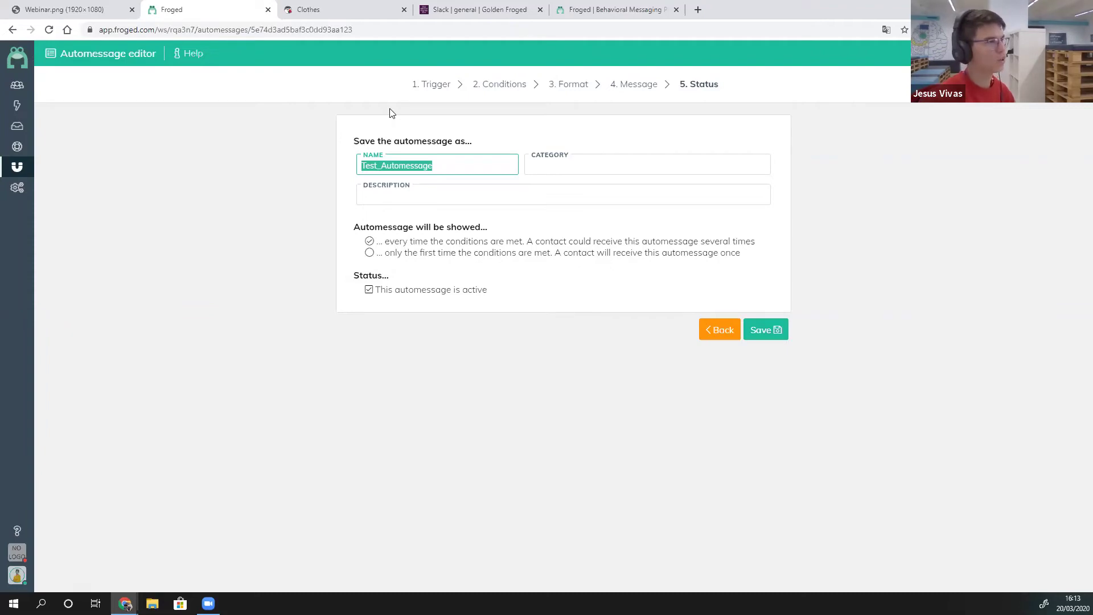
Check the 20% discount popup on the Clothes page, then return to the Trigger step.
click(335, 8)
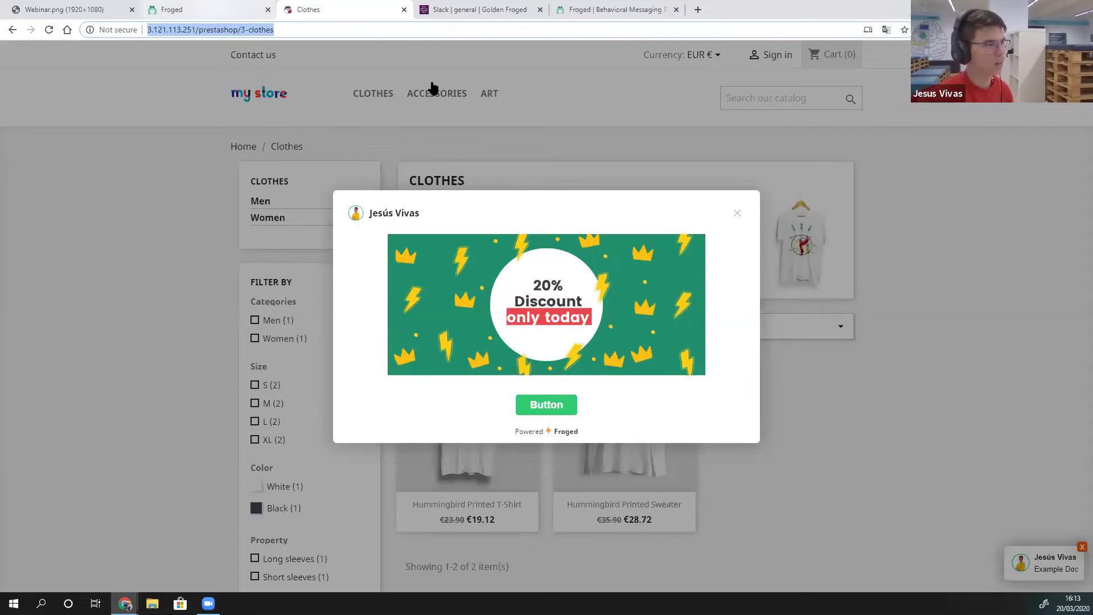
key(ctrl+shift+Tab)
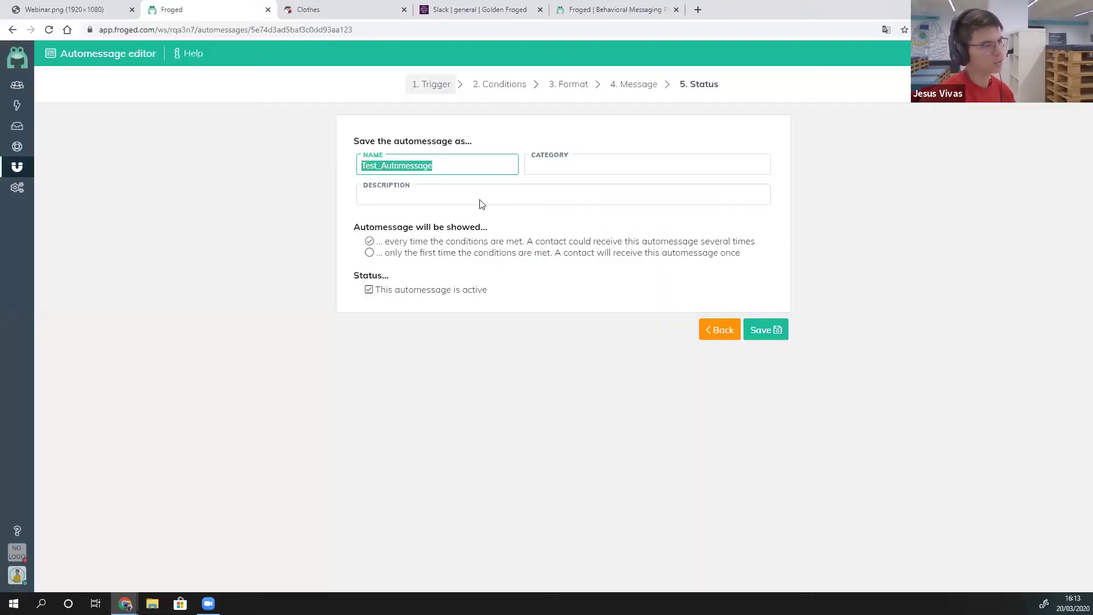
click(432, 85)
Switch the trigger to contact-fired events, browse the EVENT list without choosing, and exit to Automessages.
click(589, 187)
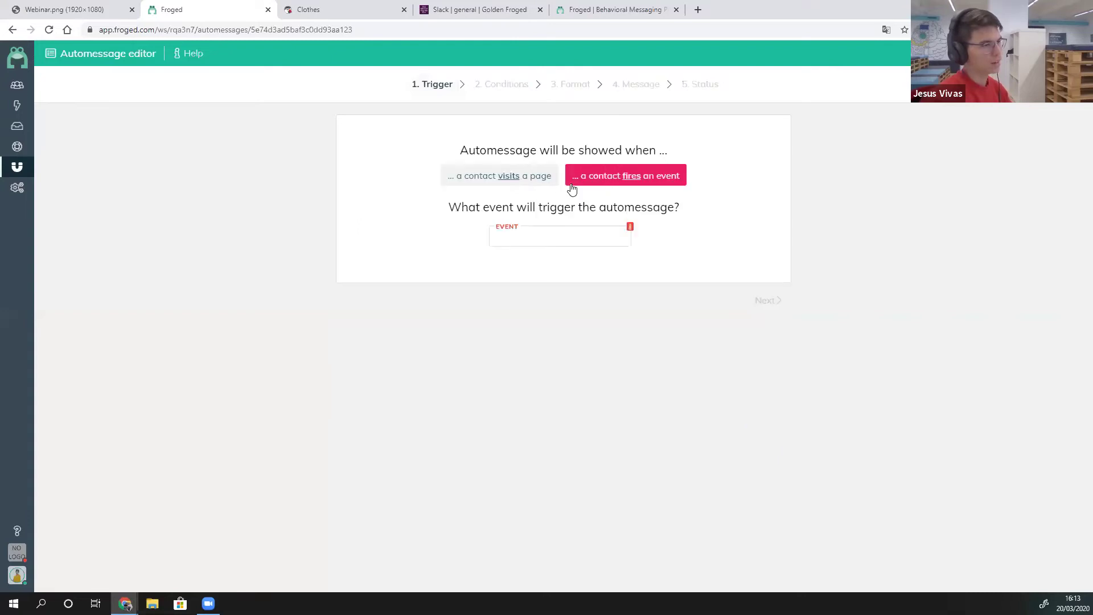
click(550, 238)
scroll(564, 274, down, 1)
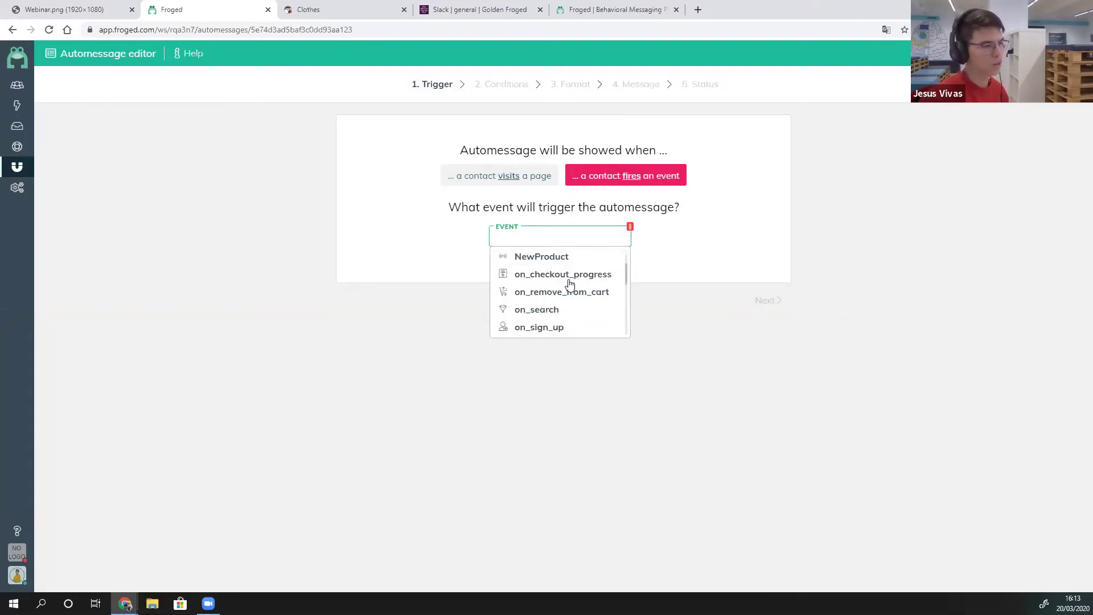
scroll(568, 282, down, 1)
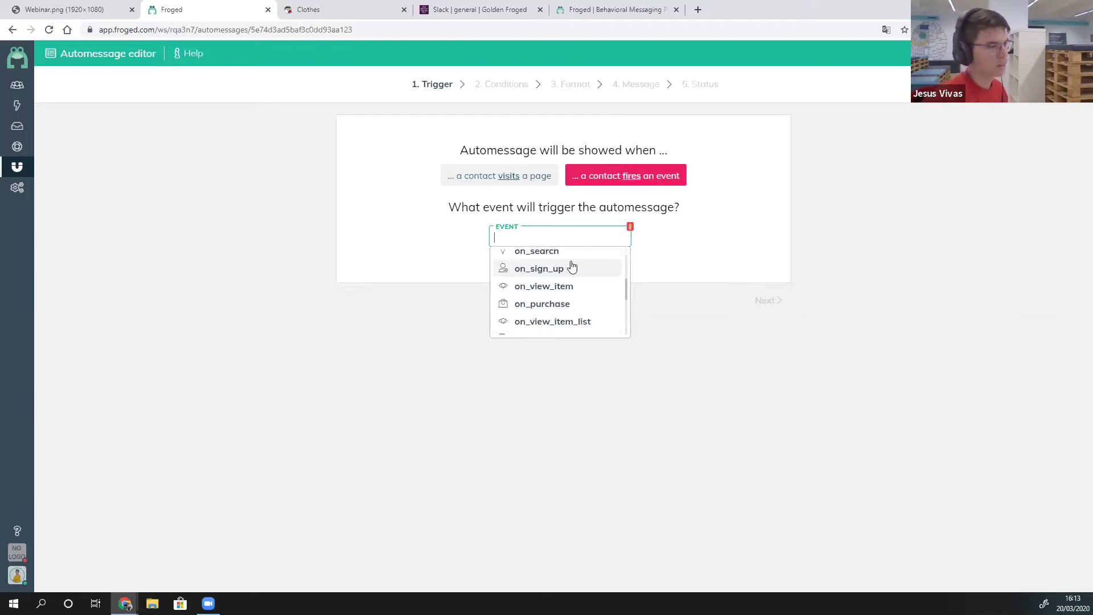
click(671, 205)
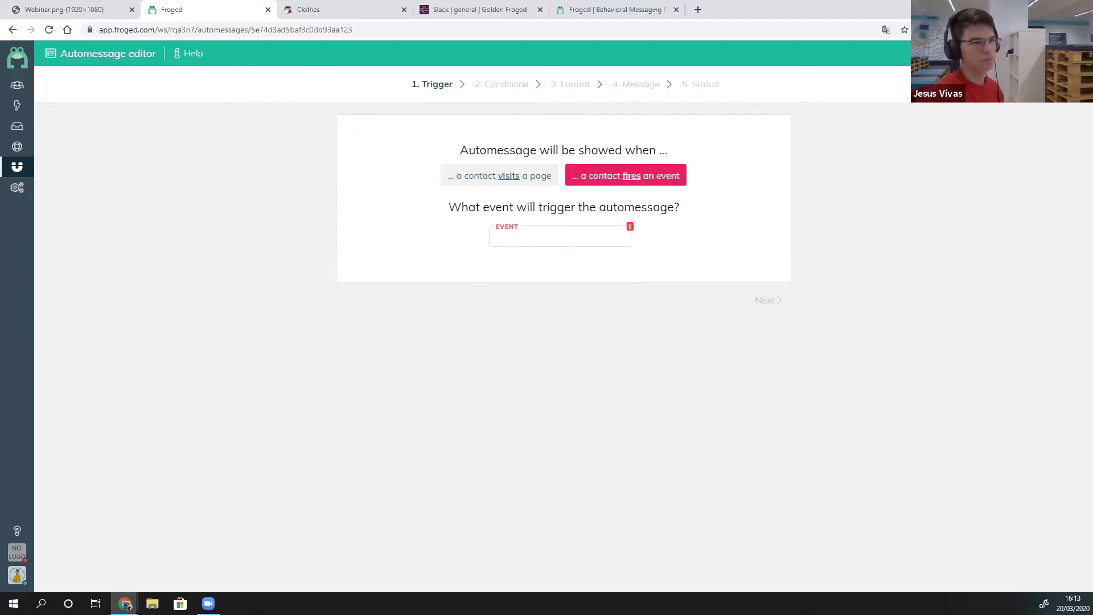
click(281, 167)
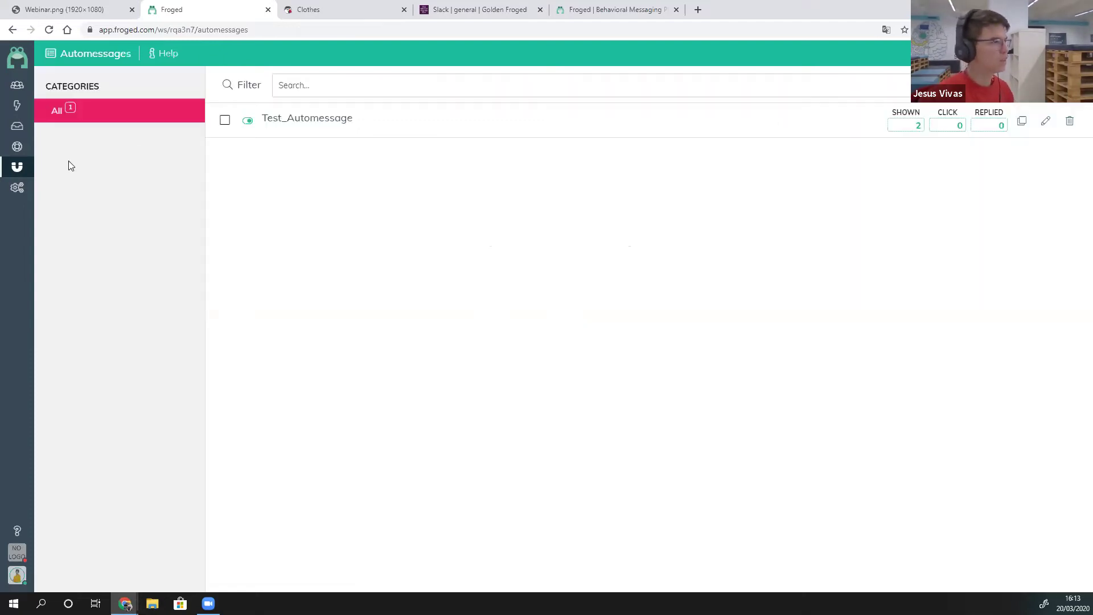
mouse_move(17, 166)
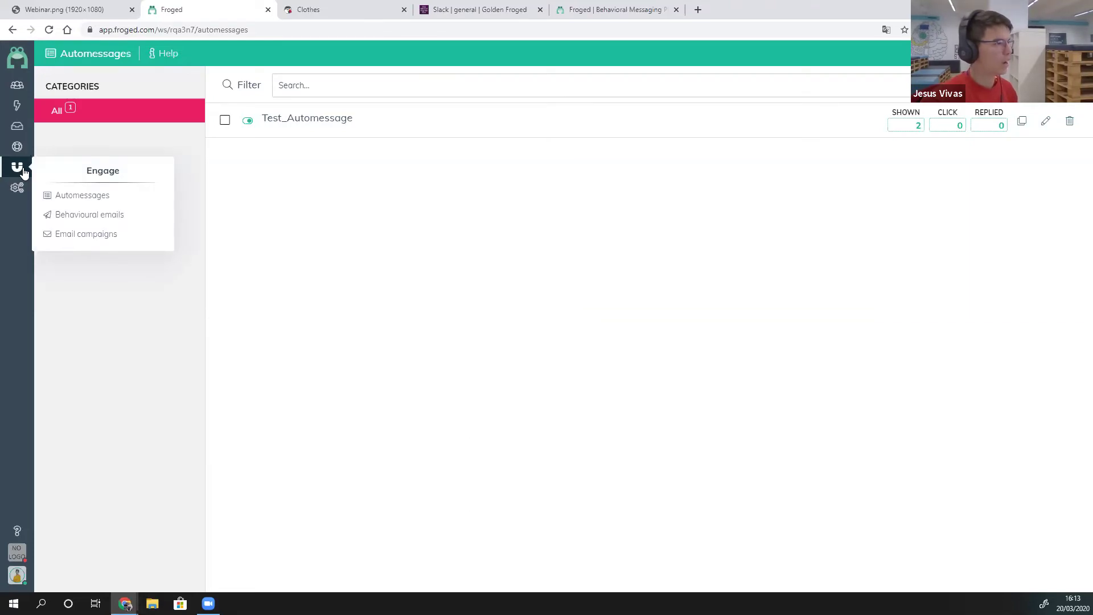
Open Test_Behavioral from Behavioural emails and view its on_login, unsubscribed-false, Germany conditions.
click(105, 221)
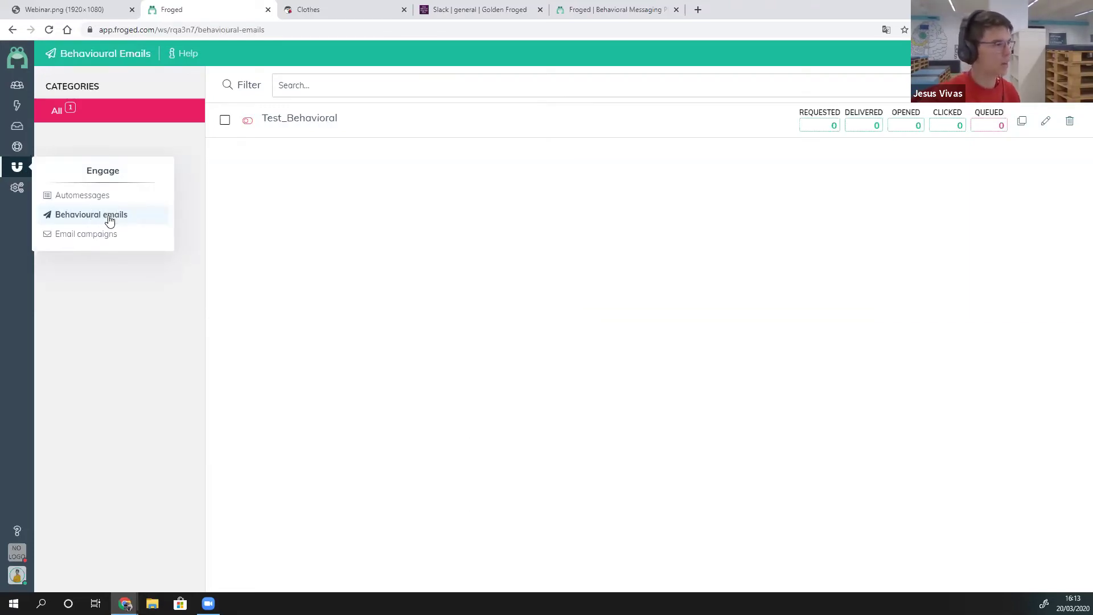
click(1042, 125)
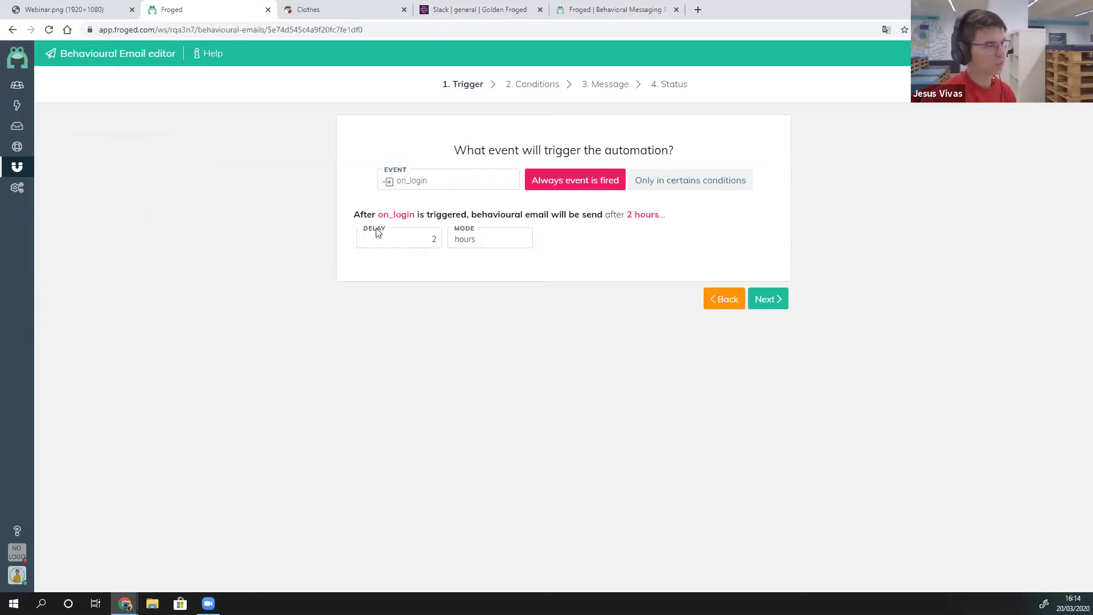
click(531, 85)
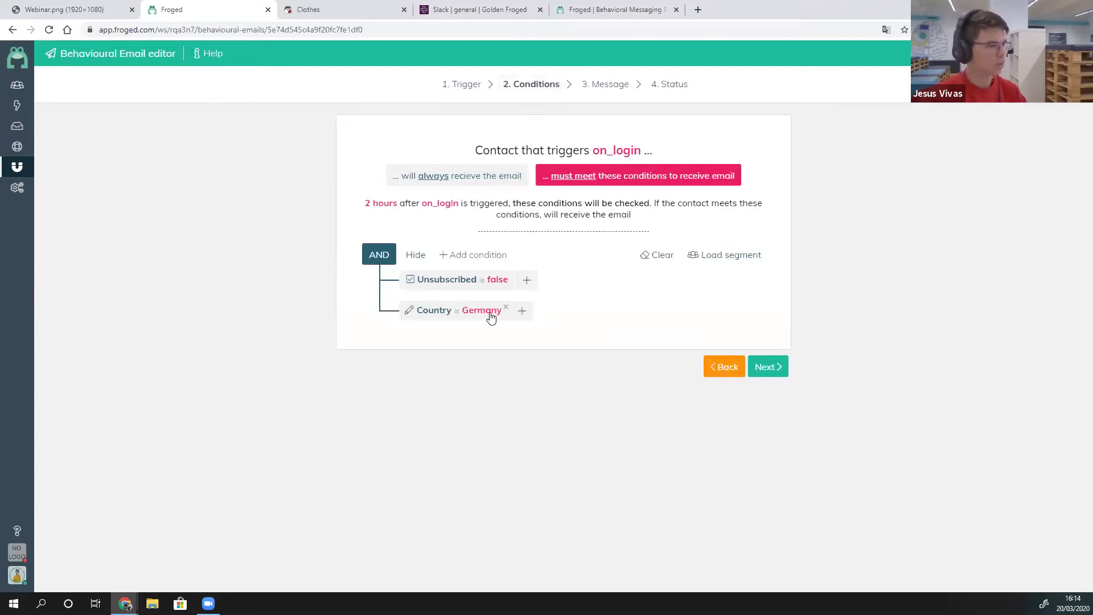
Add a UTM Source is Google condition alongside the Country rule.
click(521, 311)
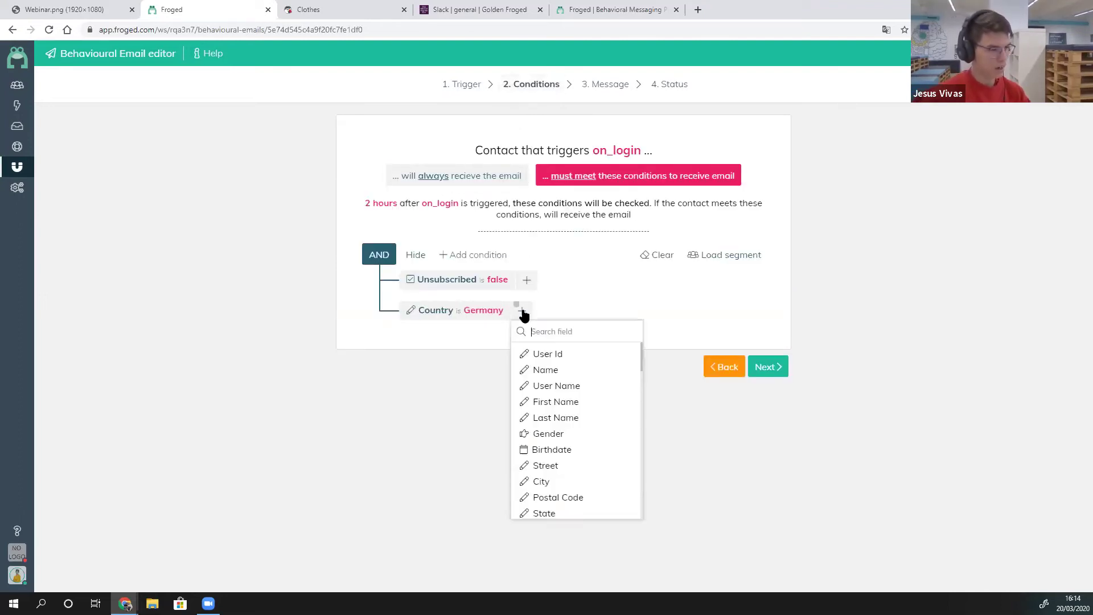
text(utm)
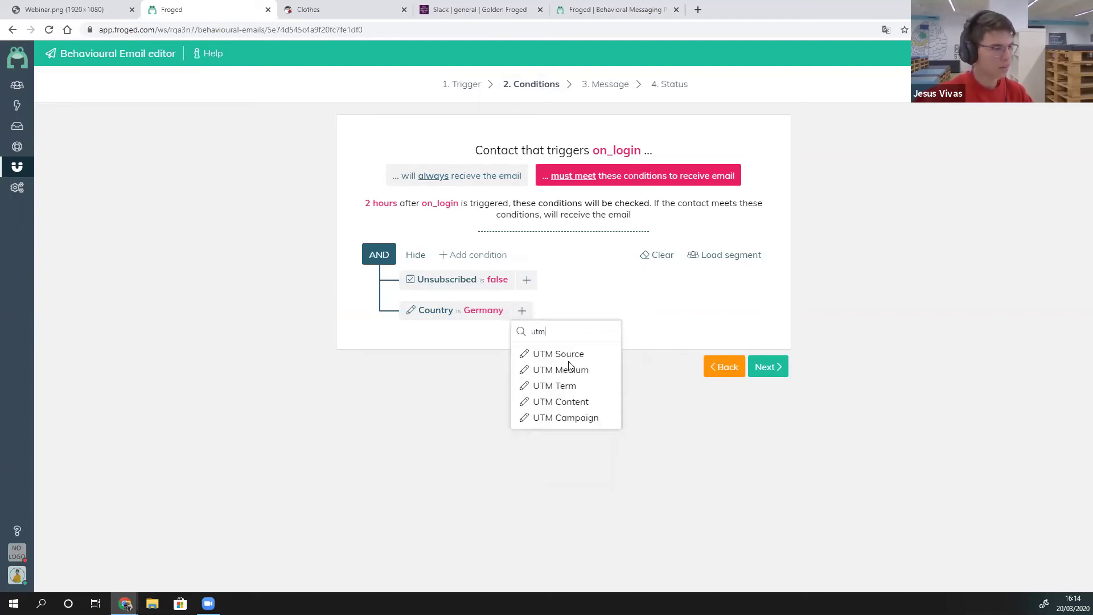
key(Return)
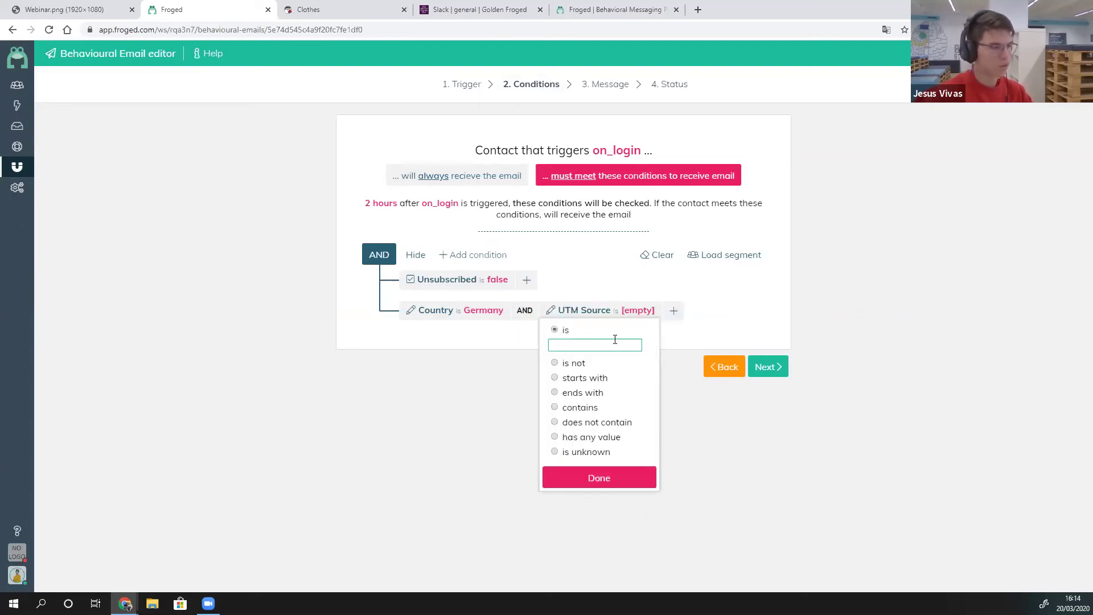
text(Google)
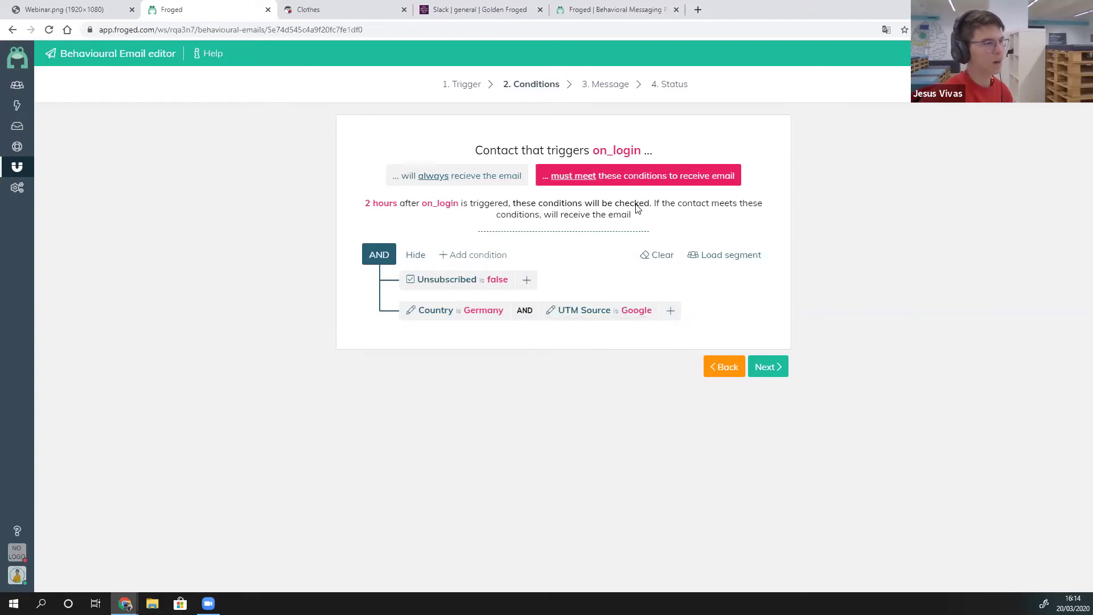
click(635, 477)
Review the Message, Trigger and Conditions steps, then go back to the behavioural emails list.
click(612, 82)
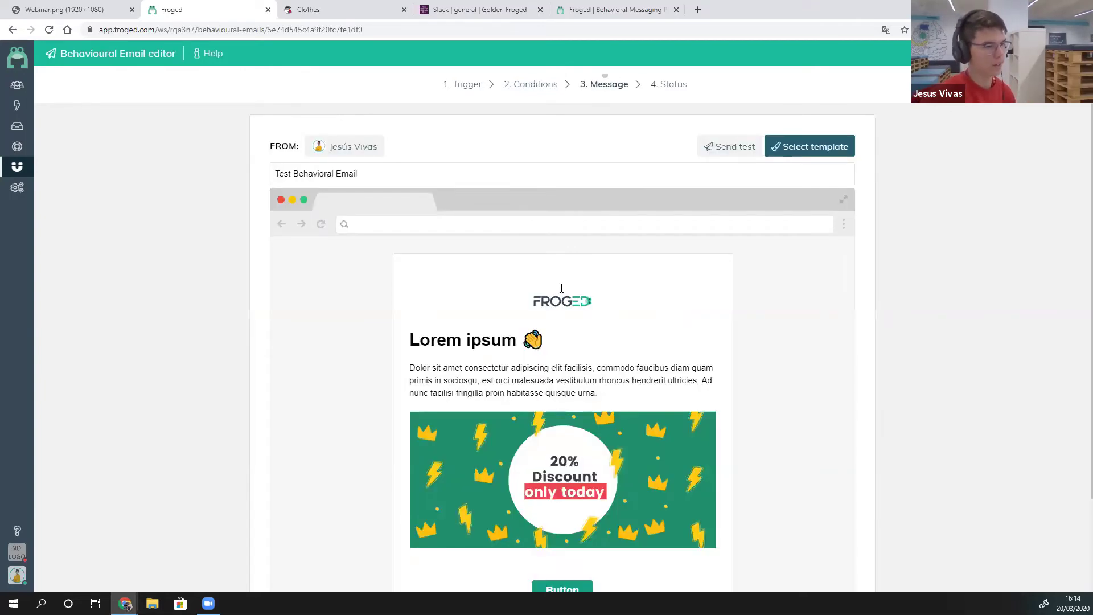
scroll(561, 289, down, 2)
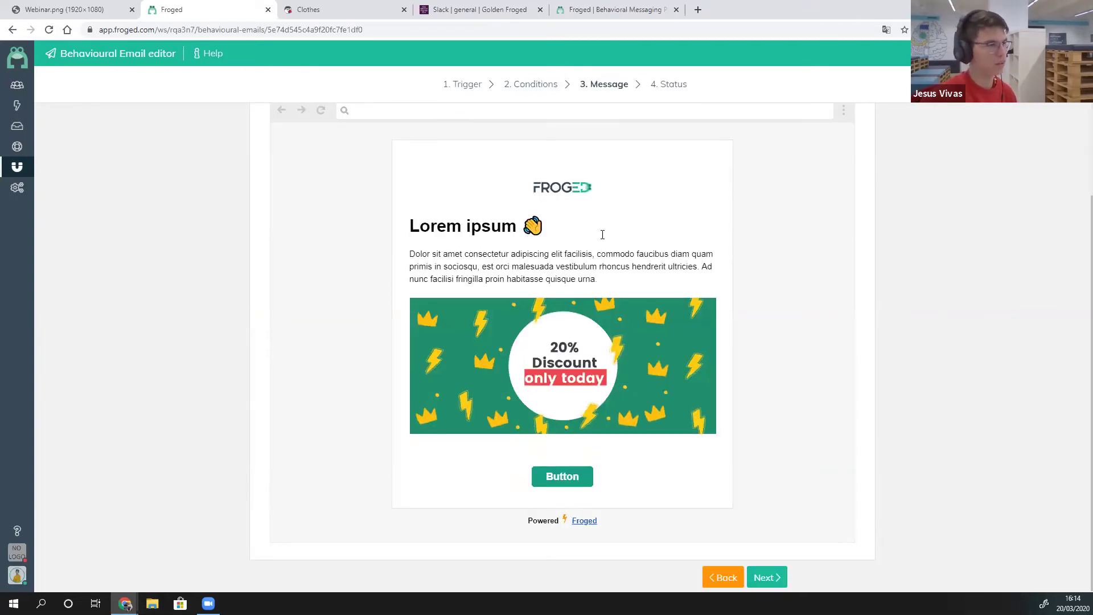
click(450, 86)
click(532, 84)
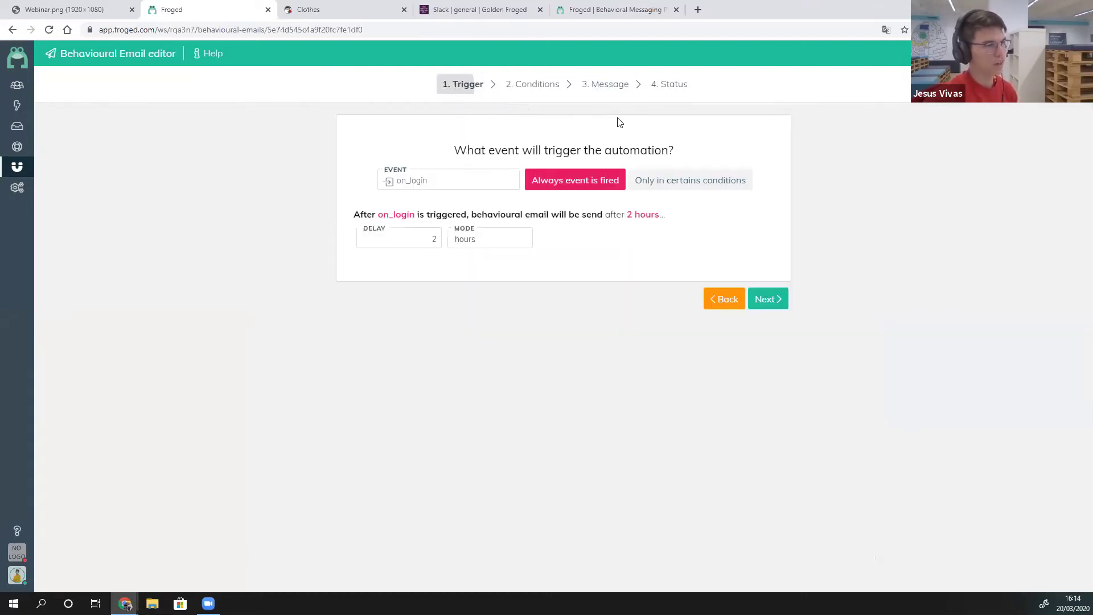
click(605, 89)
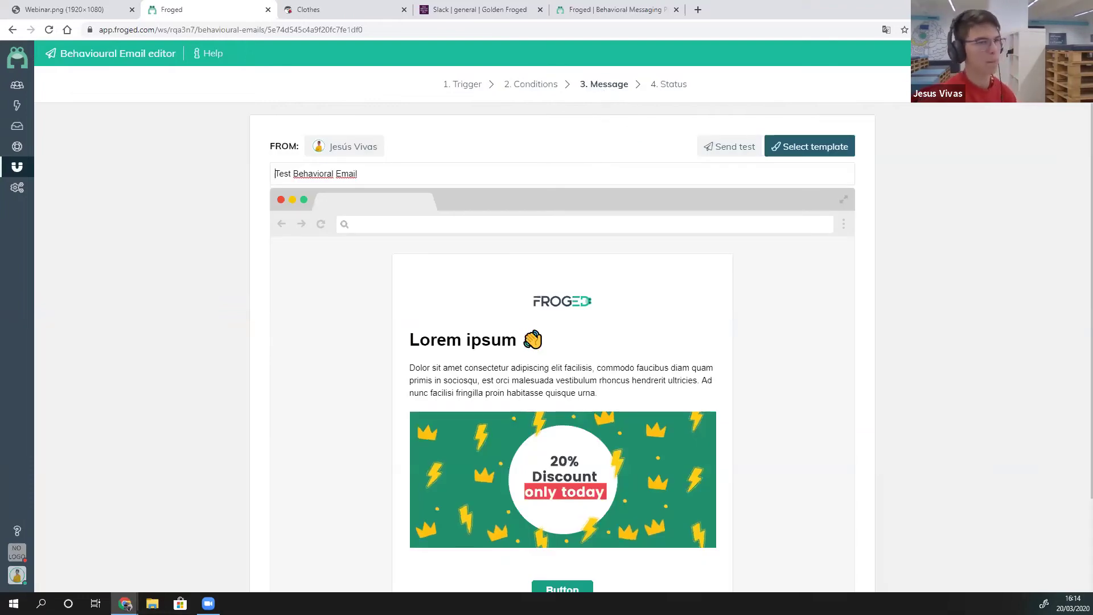
click(31, 163)
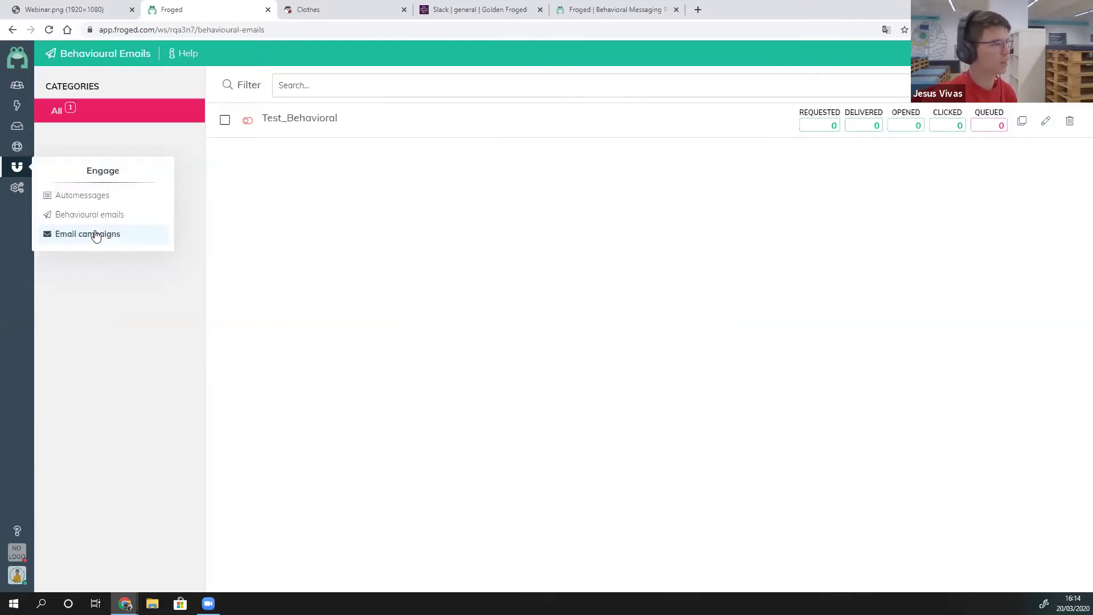
Start a new email campaign and reach its Message step.
click(97, 235)
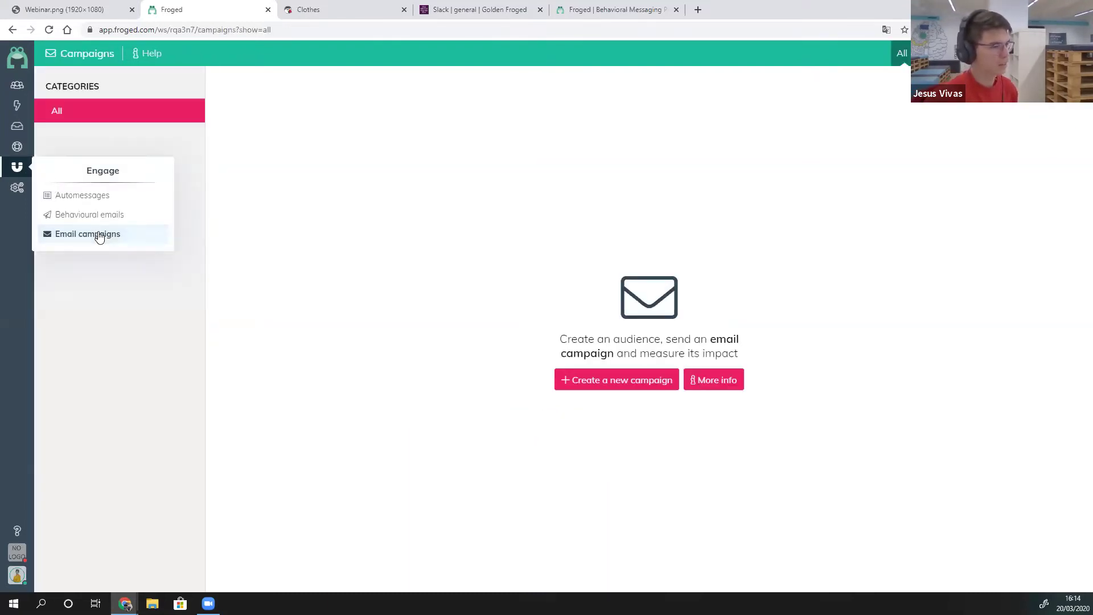
click(603, 380)
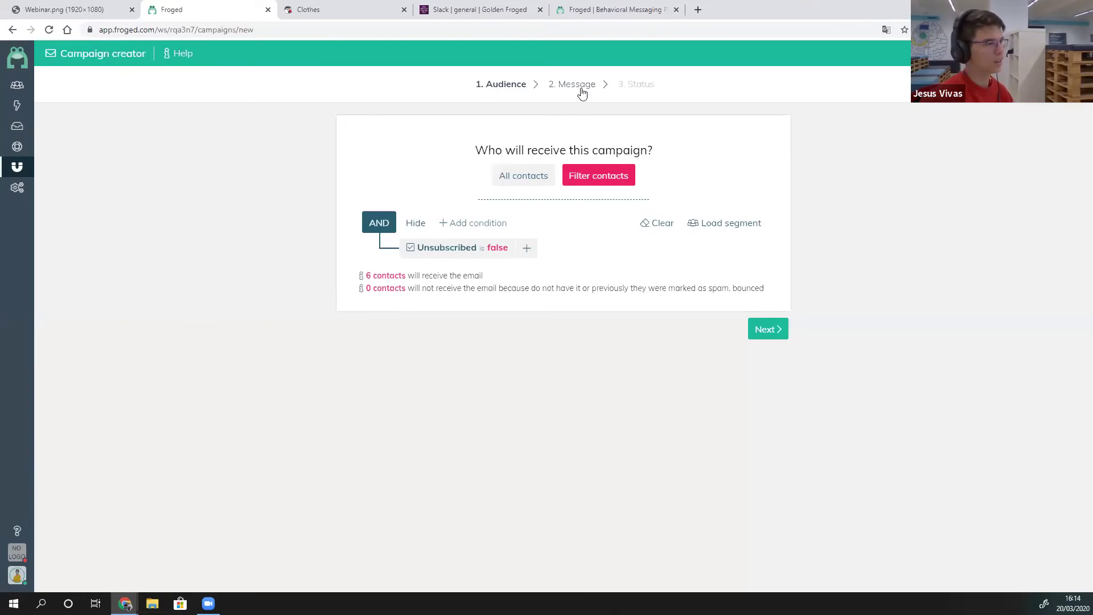
click(575, 86)
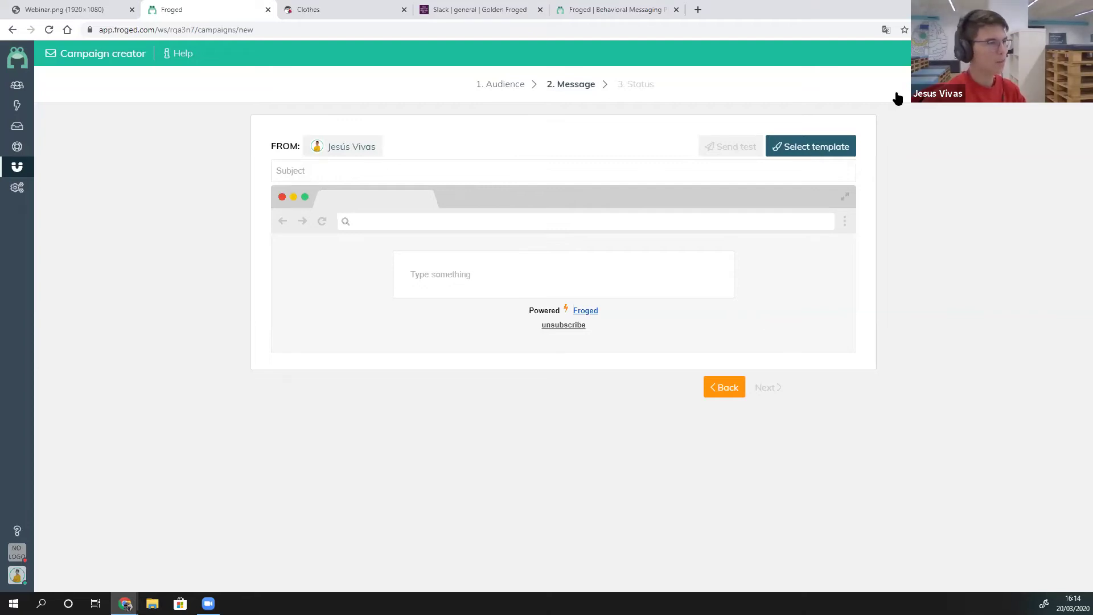
Leave the campaign creator and switch to the Froged APP workspace.
key(alt+Left)
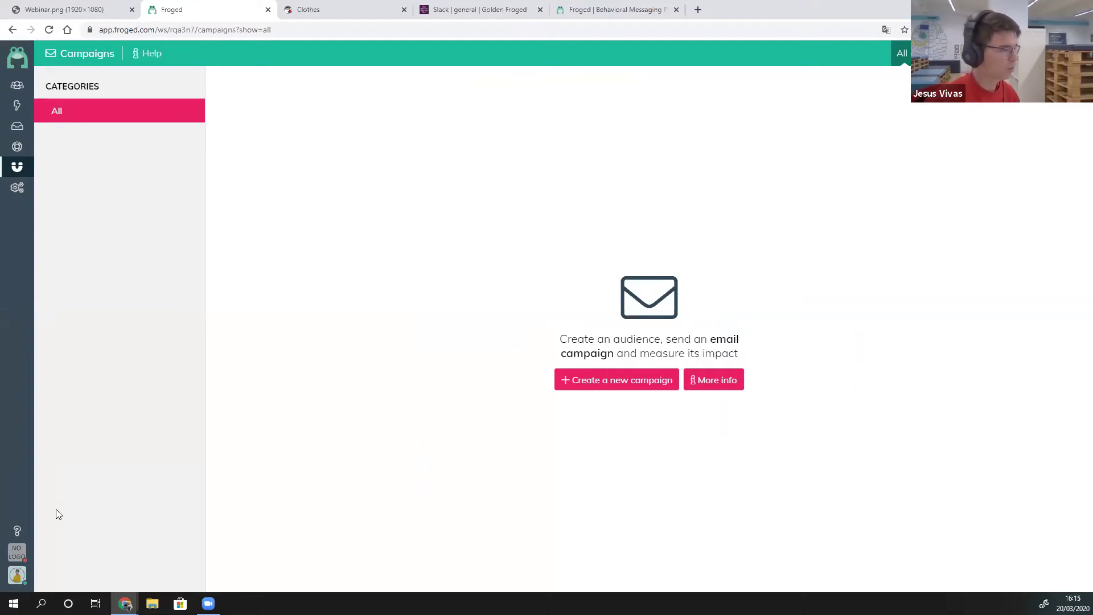
click(19, 554)
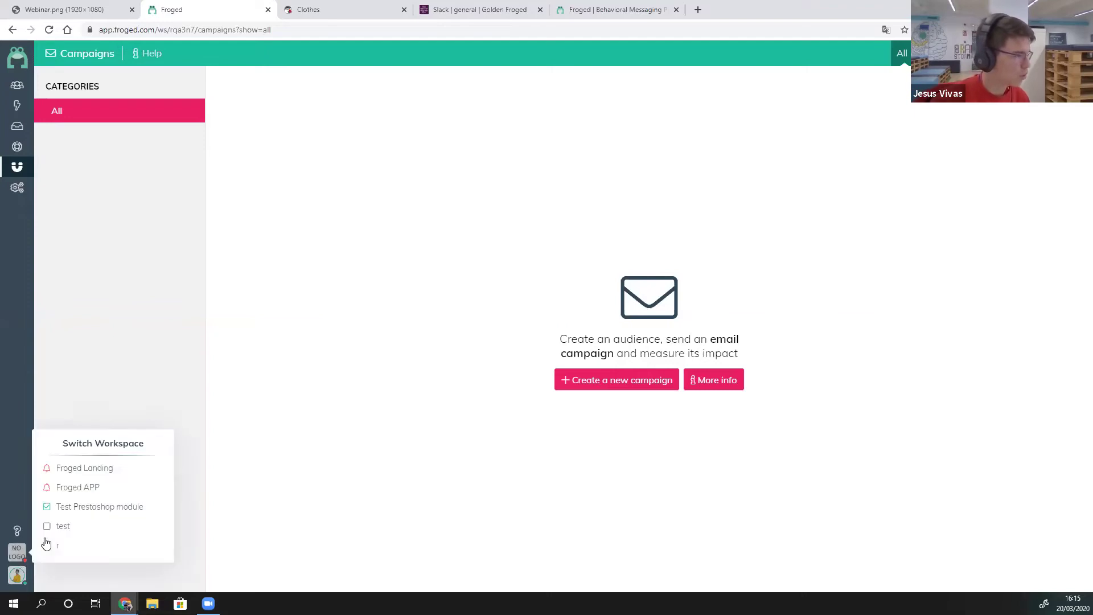
click(81, 489)
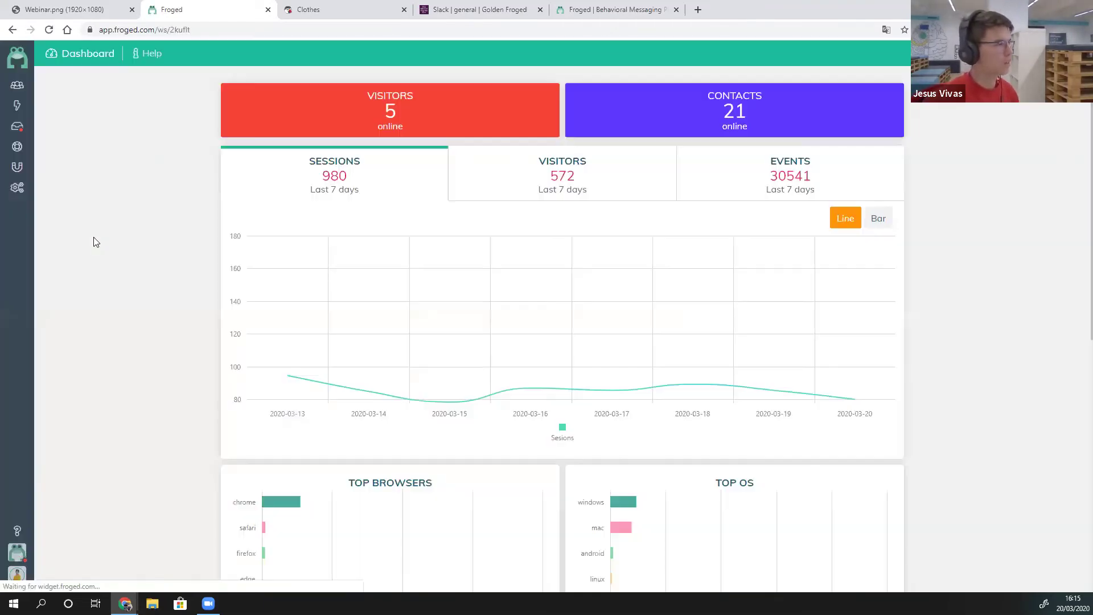
mouse_move(16, 166)
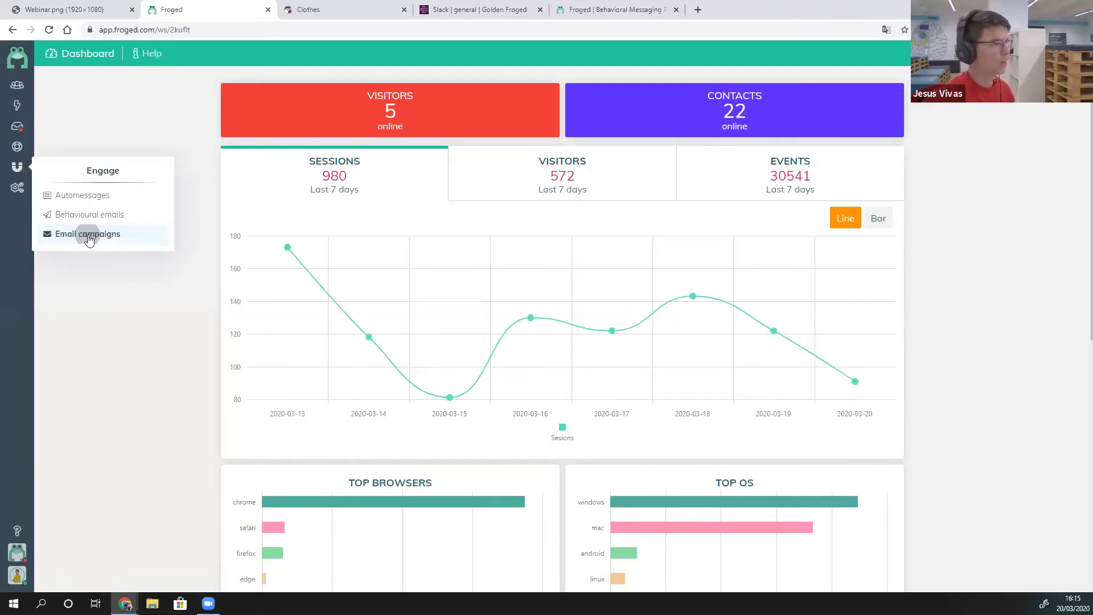
Compare Post_6_Spain with Copy Post_5_Spain in the email campaigns chart.
click(89, 236)
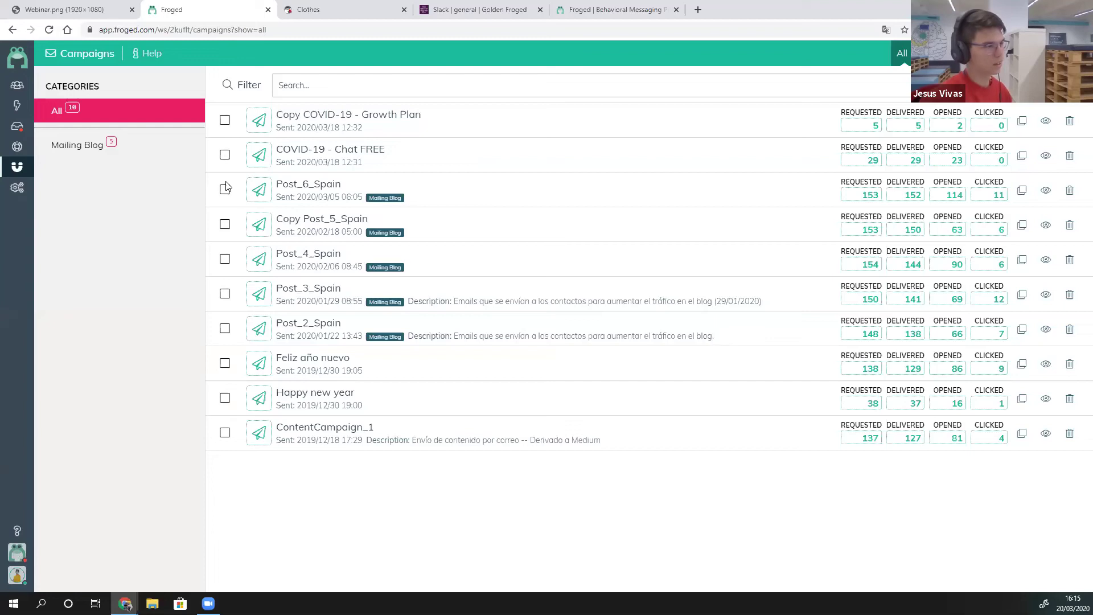
click(226, 188)
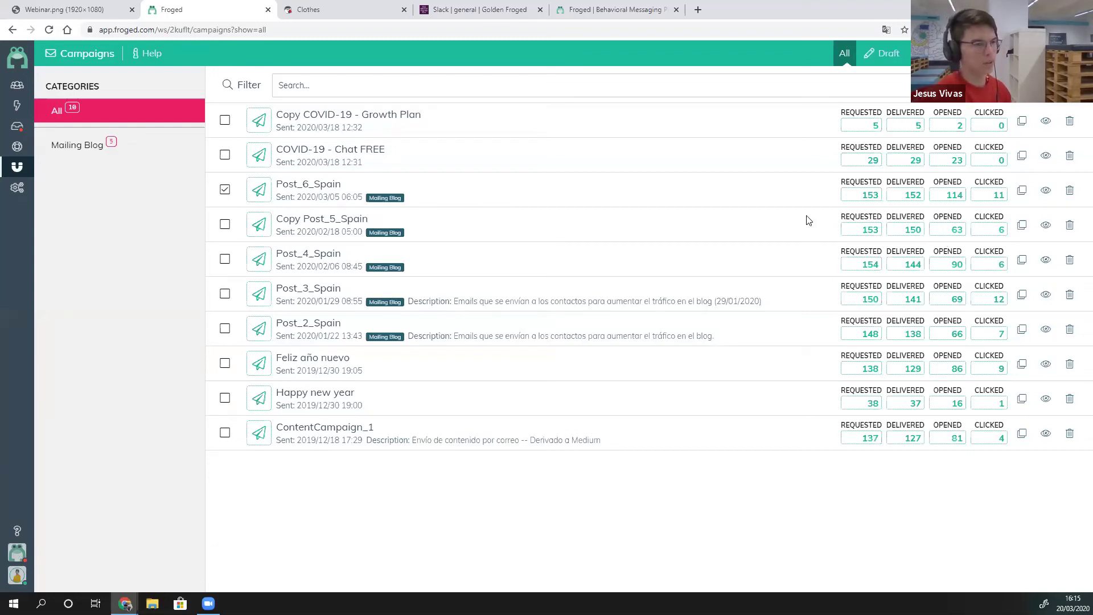
click(624, 269)
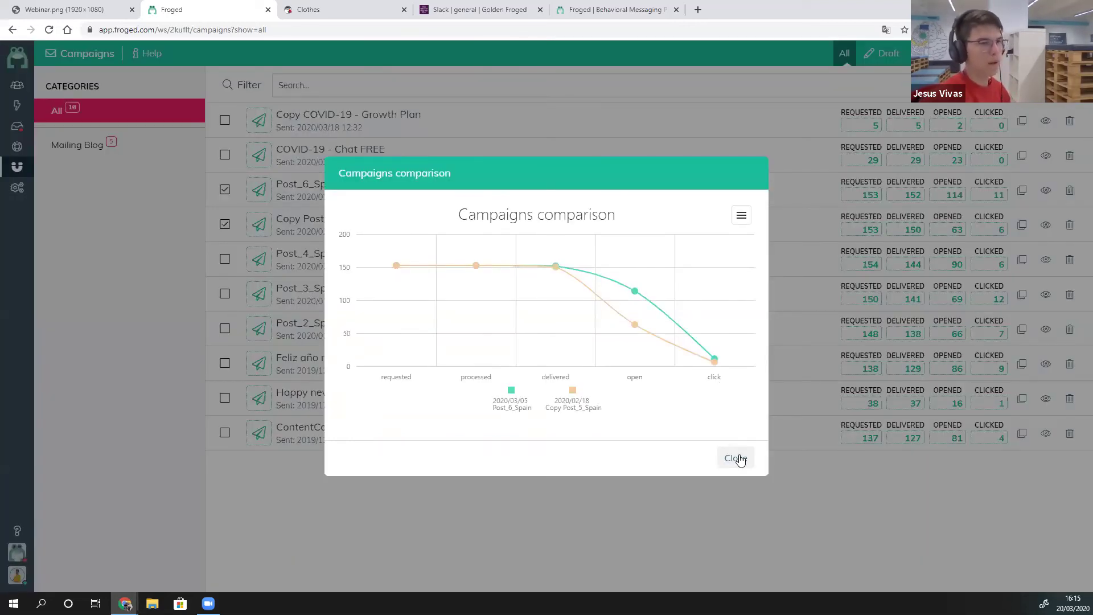
click(224, 234)
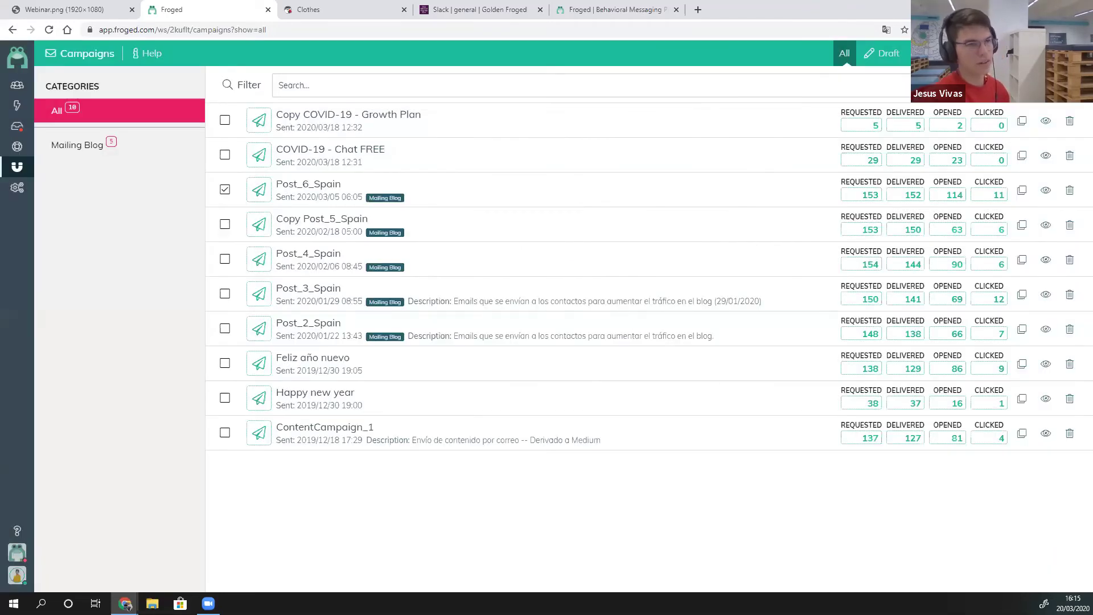
View and close Post_6_Spain's email funnel.
click(826, 117)
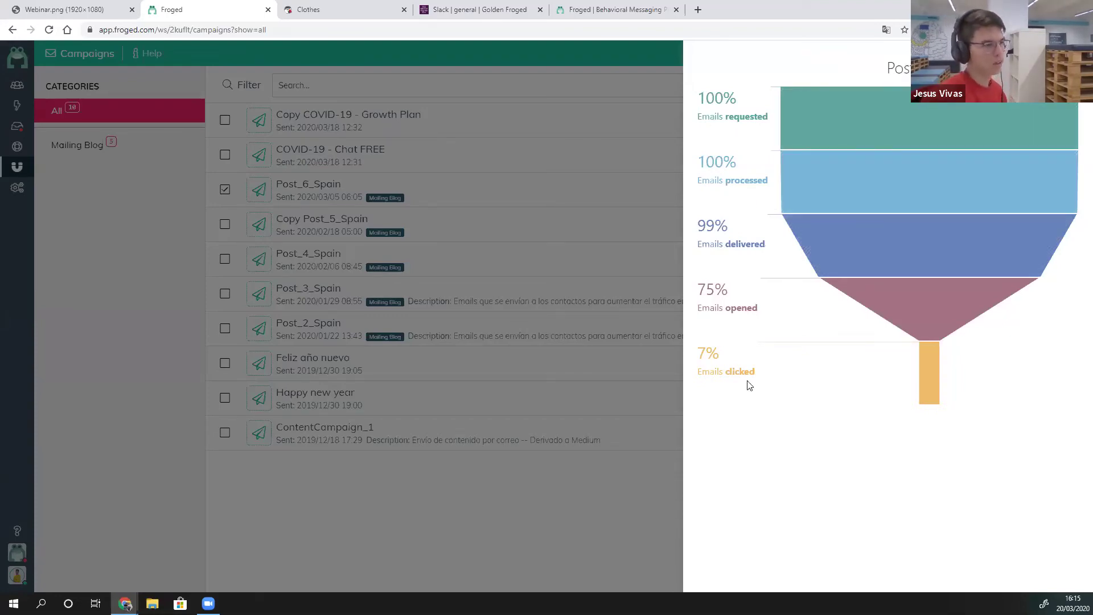
click(574, 376)
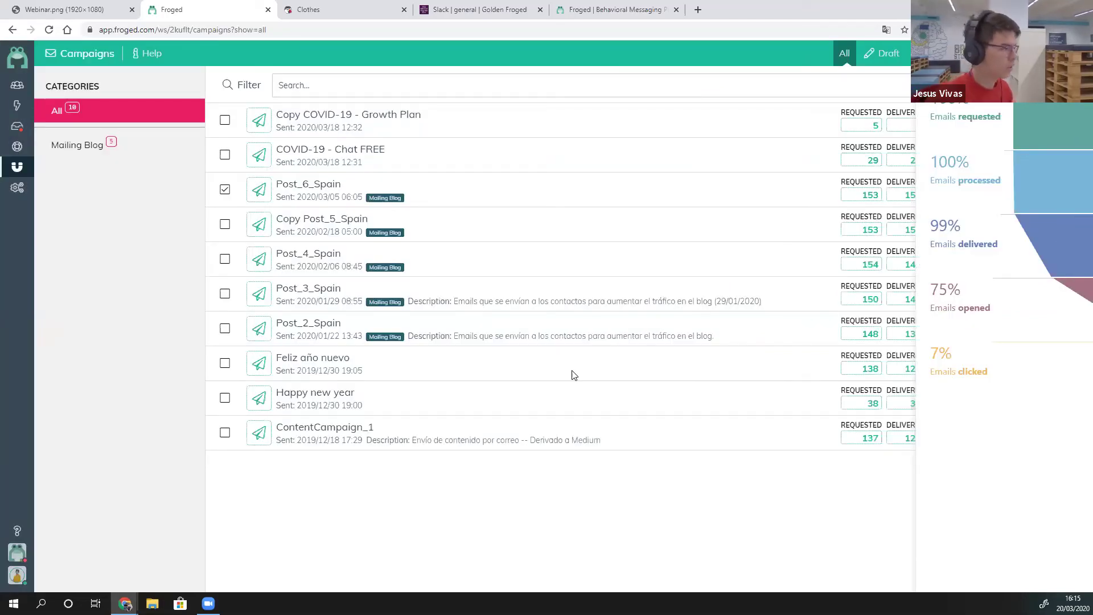
click(29, 554)
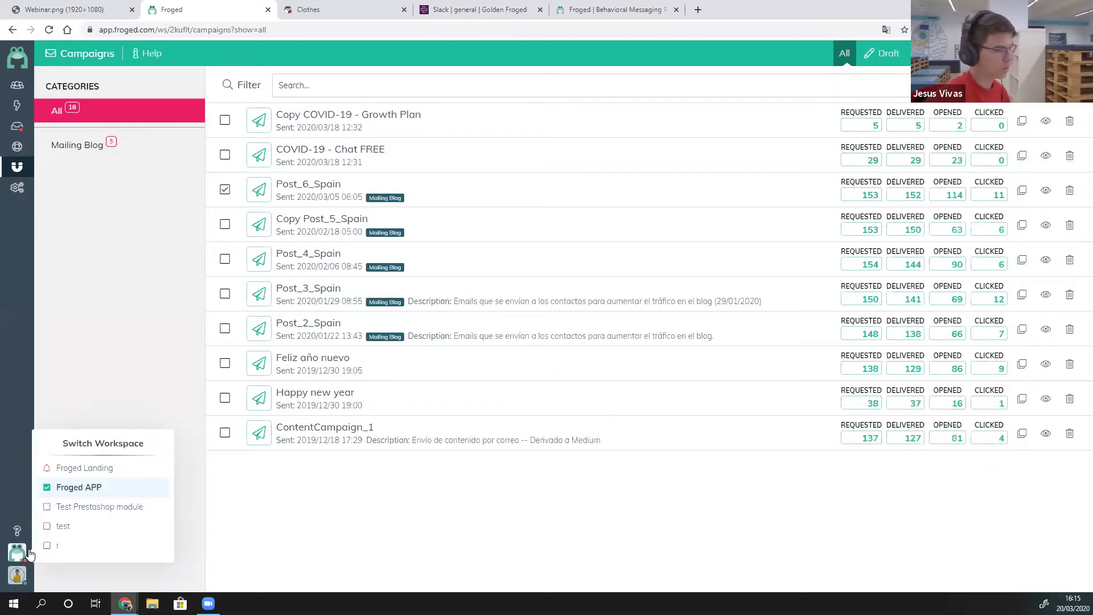
Switch to the test workspace and open Workspace info from the gear Settings menu.
click(79, 527)
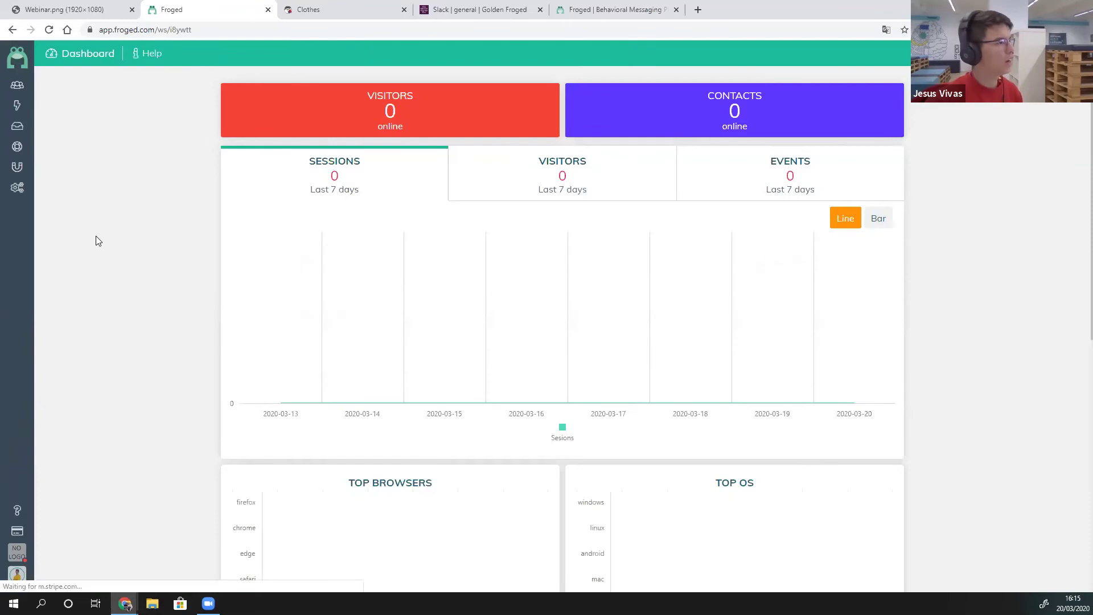
click(18, 188)
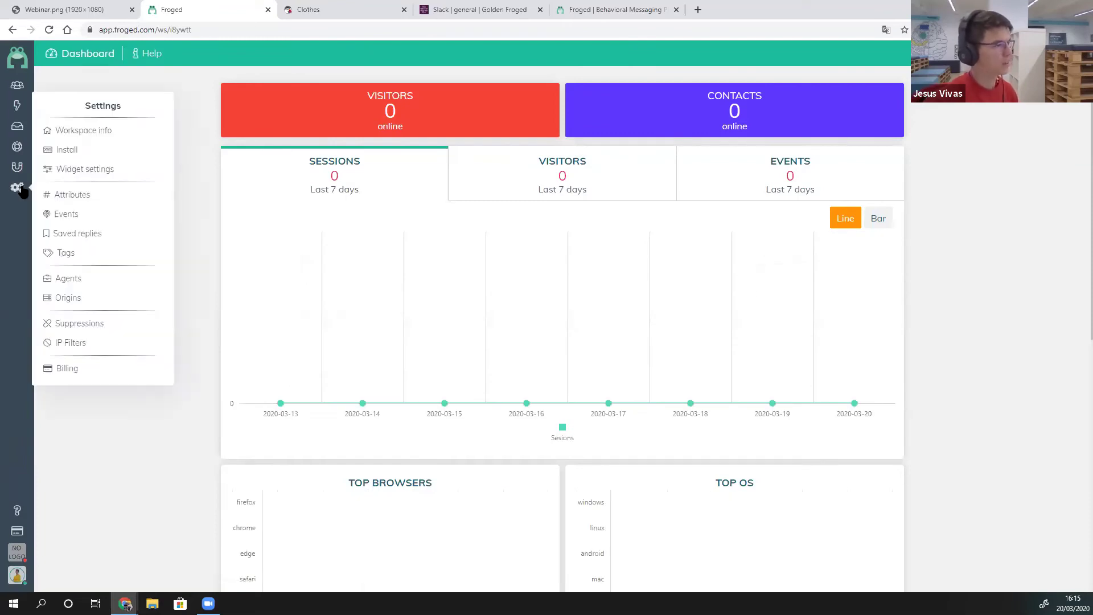
click(107, 132)
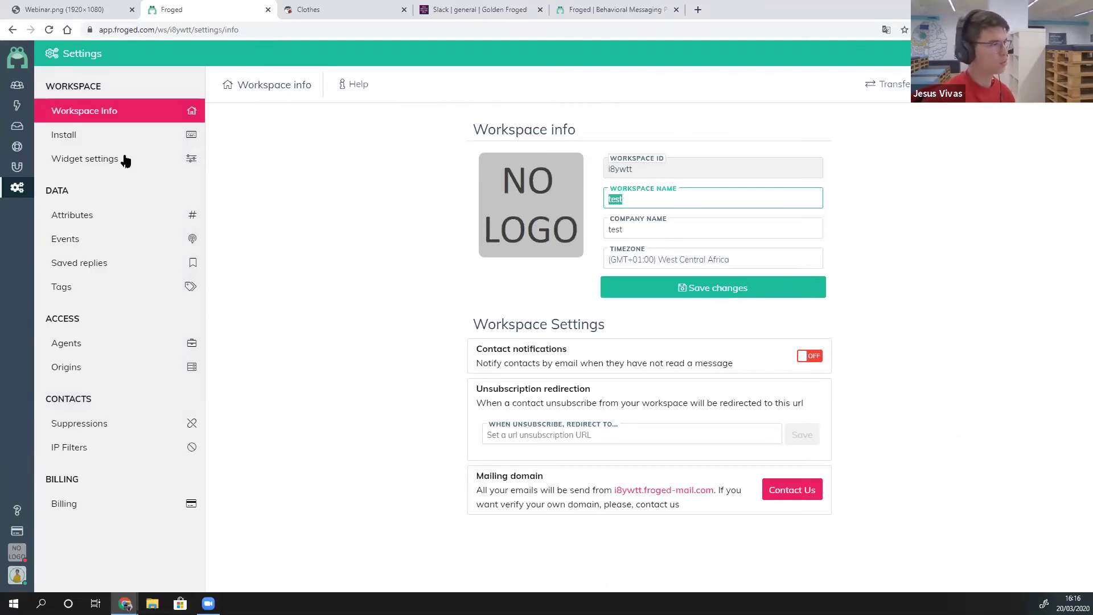
Scroll through the test workspace's Widget settings.
click(160, 159)
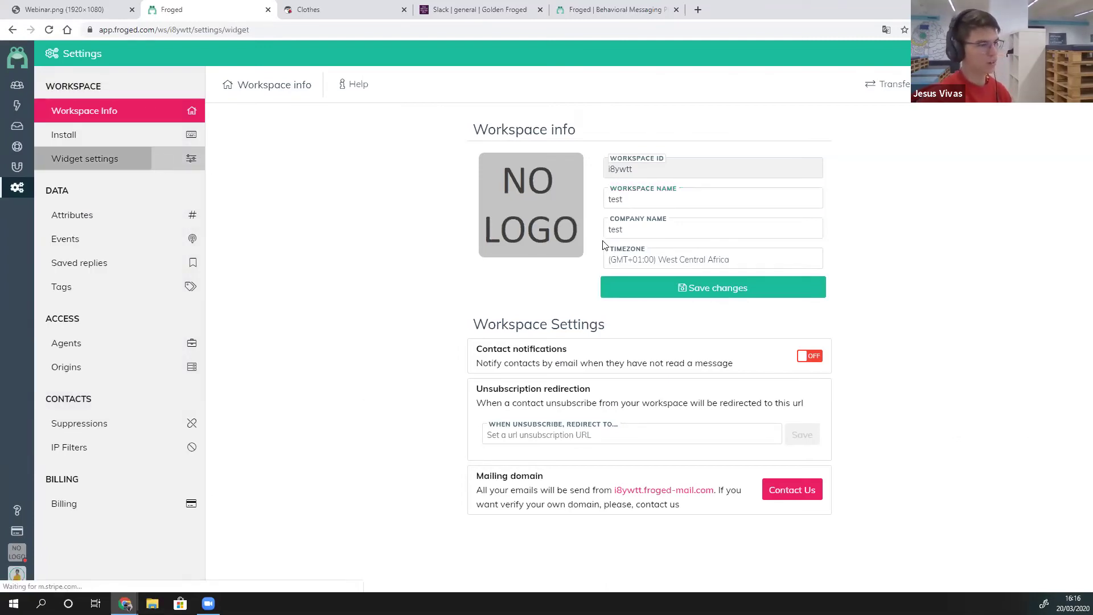
scroll(614, 235, down, 2)
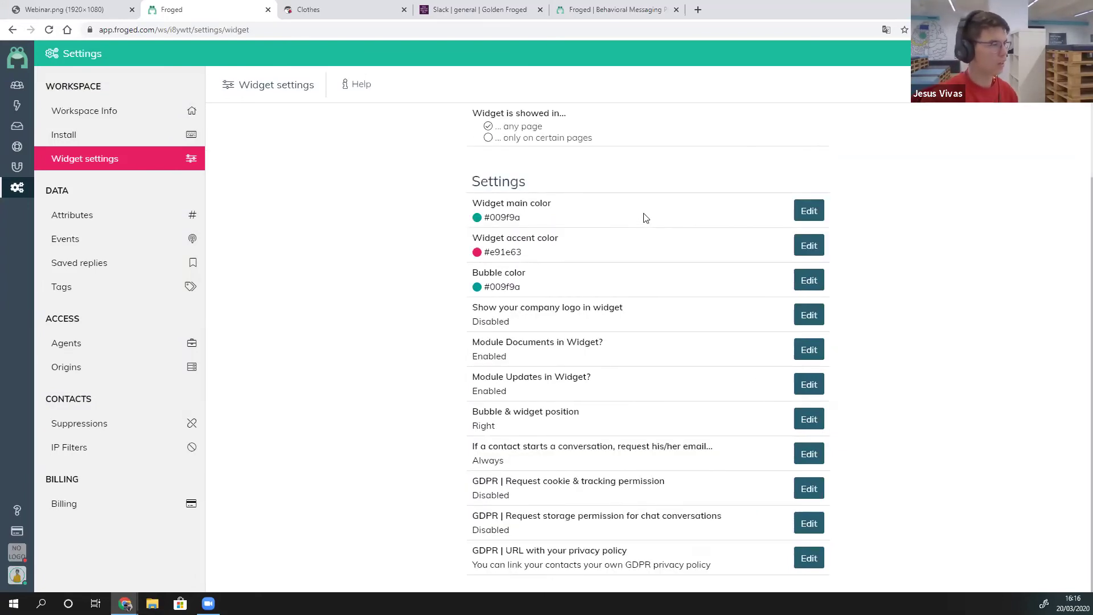
scroll(645, 219, up, 2)
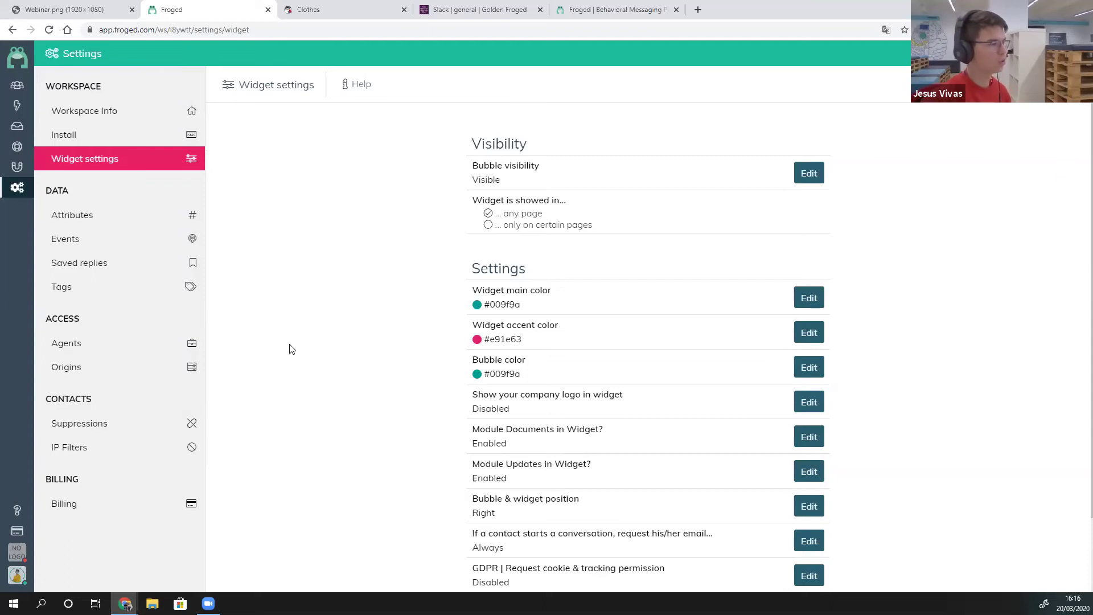
Open and dismiss Help, then start creating a new event under Events.
click(33, 509)
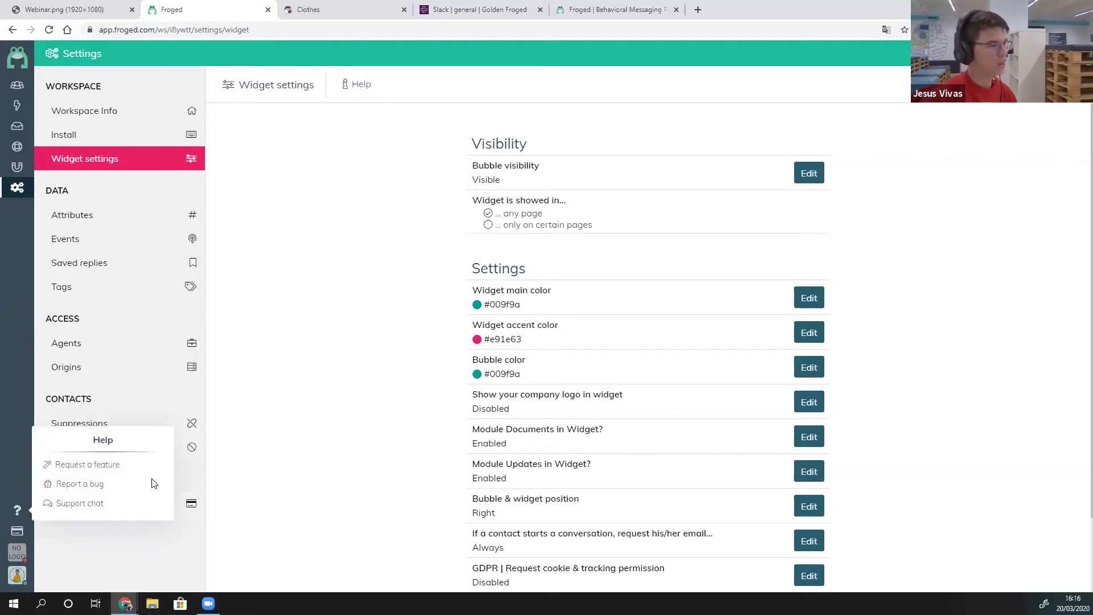
click(250, 223)
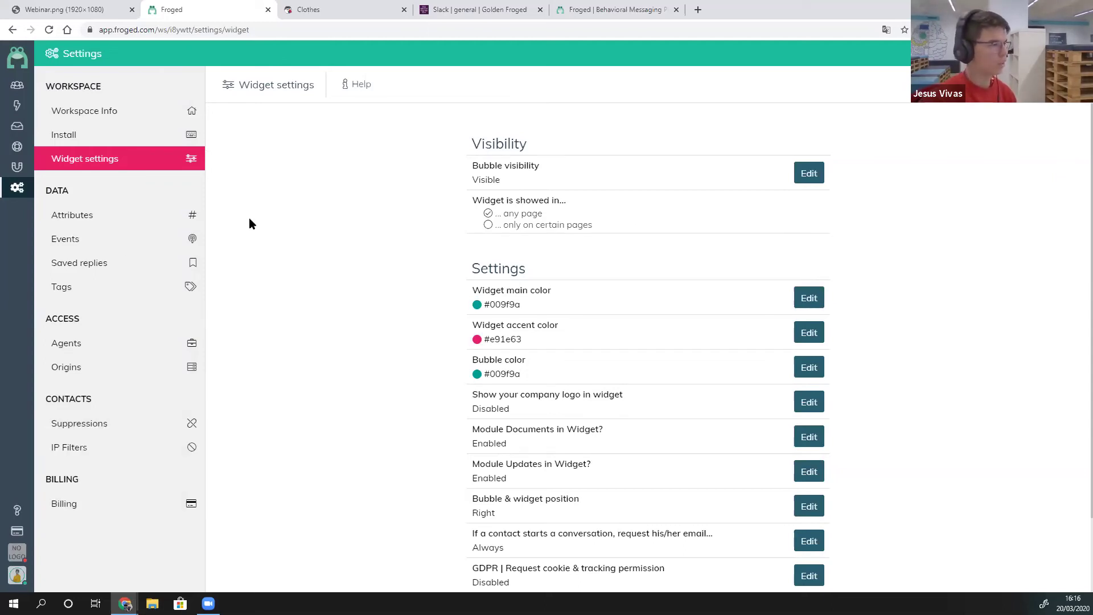
click(135, 244)
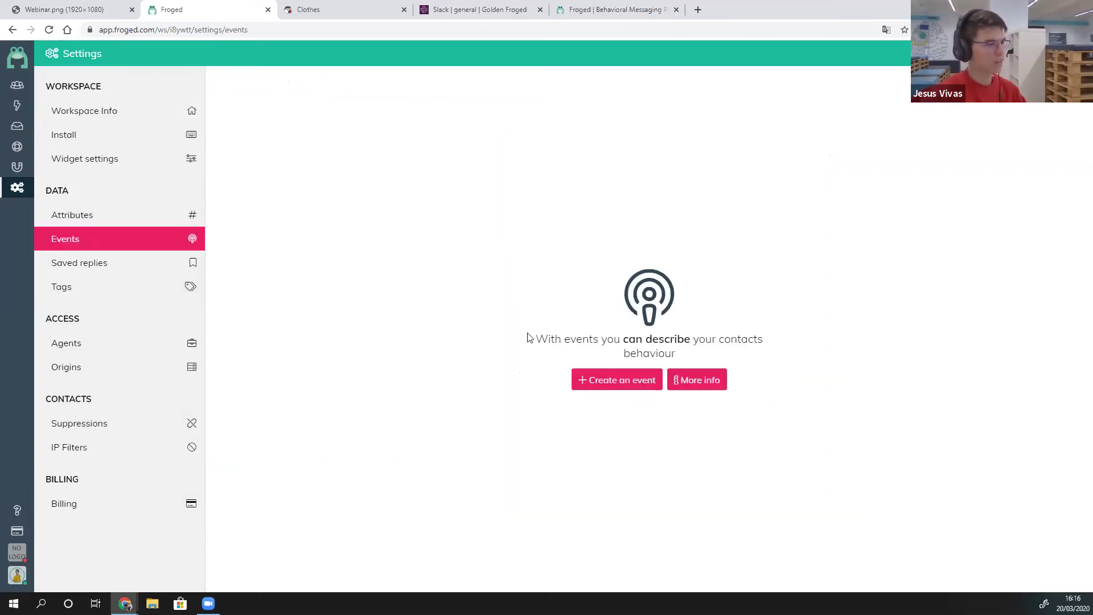
click(624, 385)
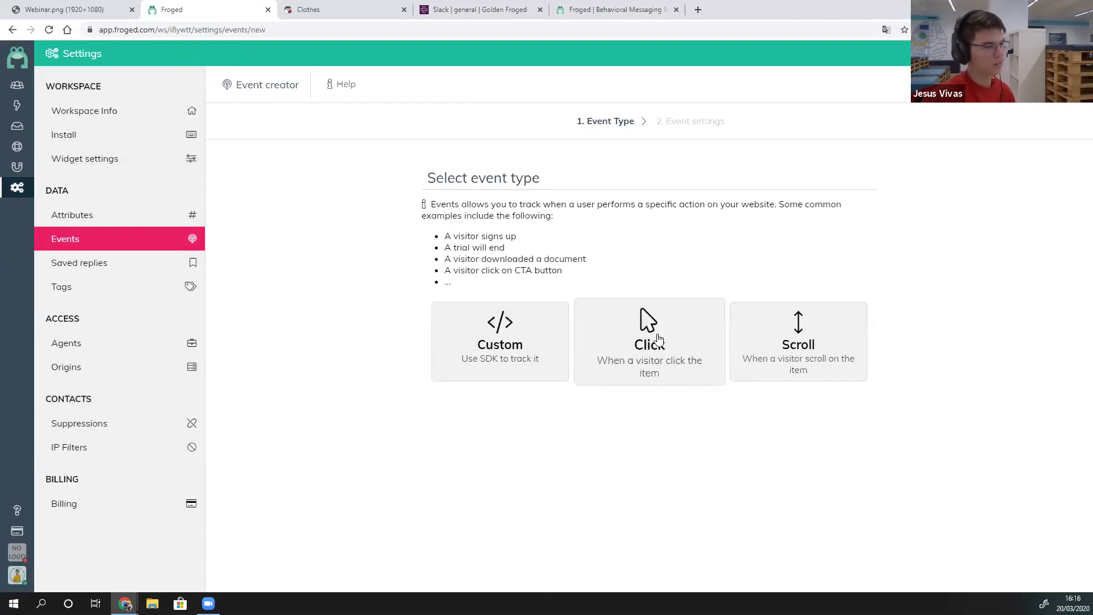
Choose the Click event type, name it 'test' and give it the accessibility icon.
click(658, 338)
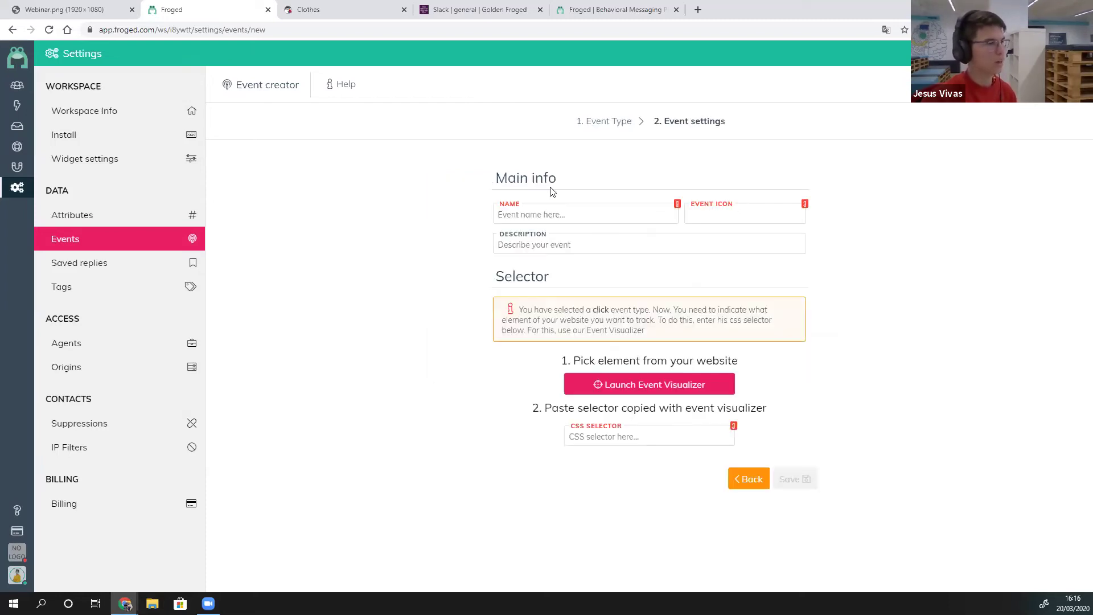
click(536, 209)
text(test)
click(737, 221)
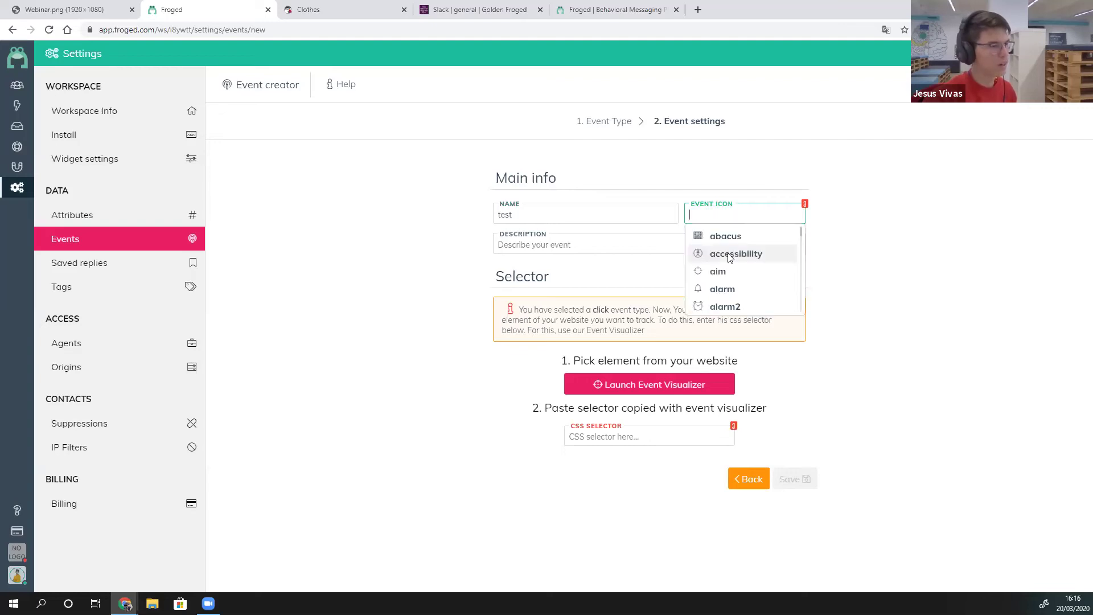
click(729, 255)
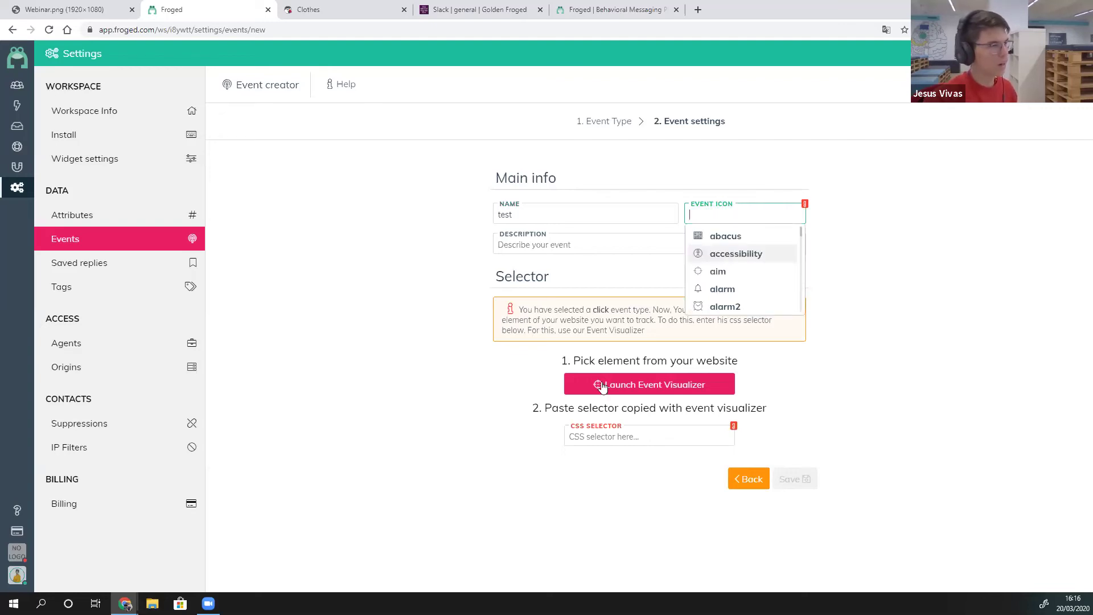
Go to the Clothes store's home page, dismiss the discount popup, and scroll through it.
click(365, 7)
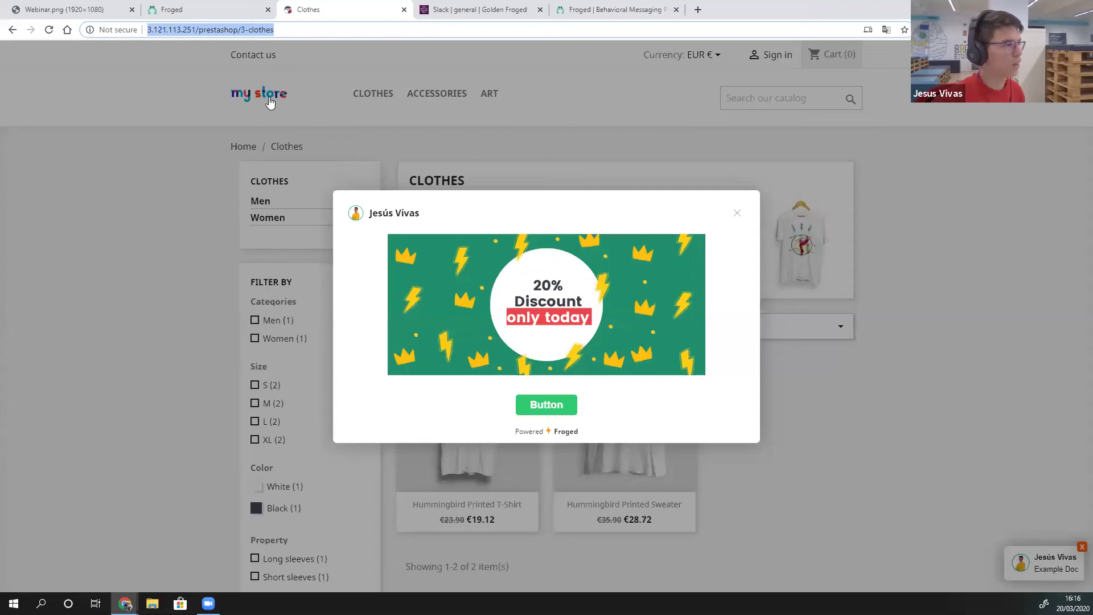
click(271, 102)
click(269, 102)
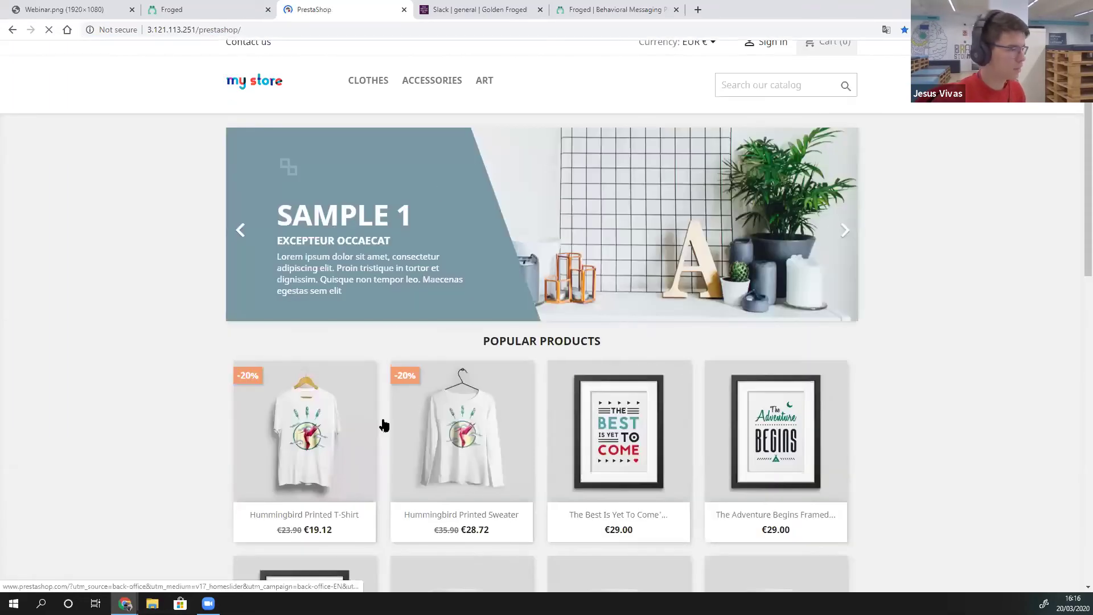
scroll(384, 426, down, 6)
scroll(515, 450, down, 1)
scroll(455, 304, down, 3)
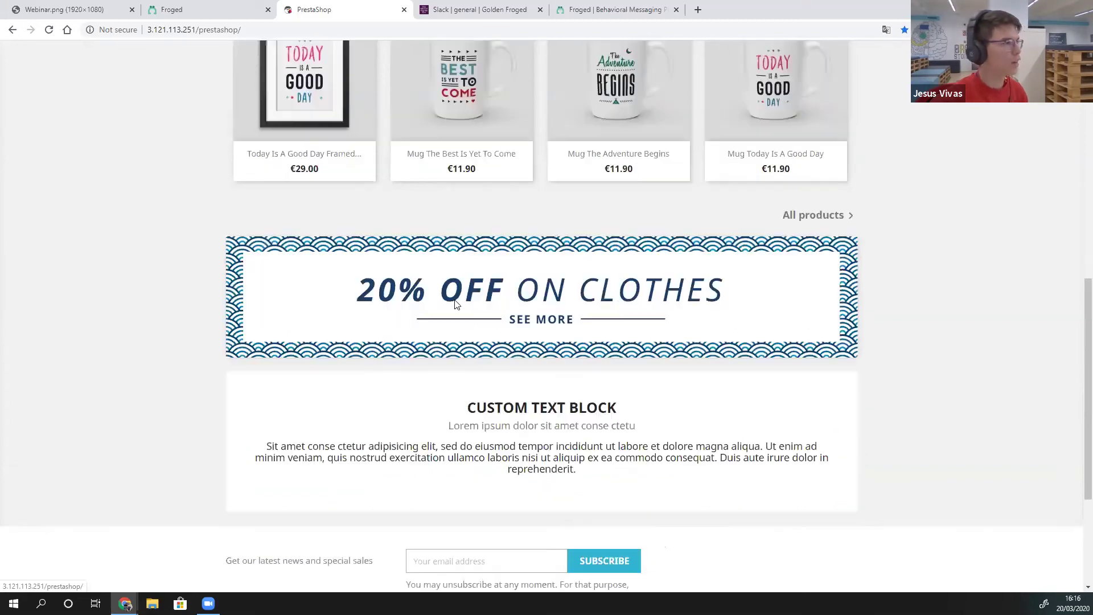
Paste the store URL into the Event visualizer site URL and launch the element picker.
key(ctrl+shift+Tab)
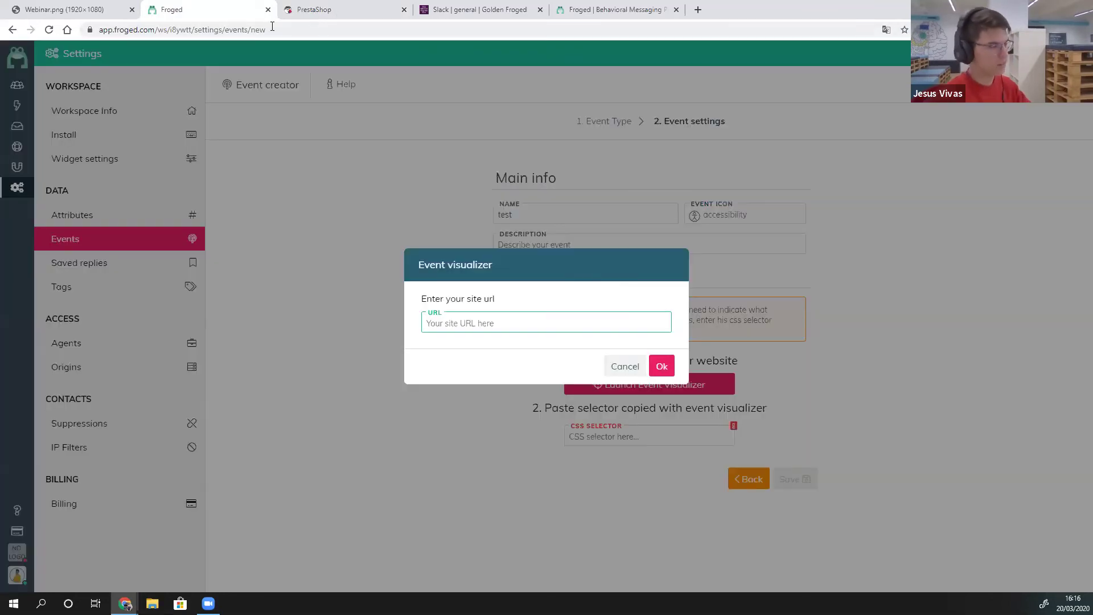
key(ctrl+Tab)
click(272, 27)
key(ctrl+shift+Tab)
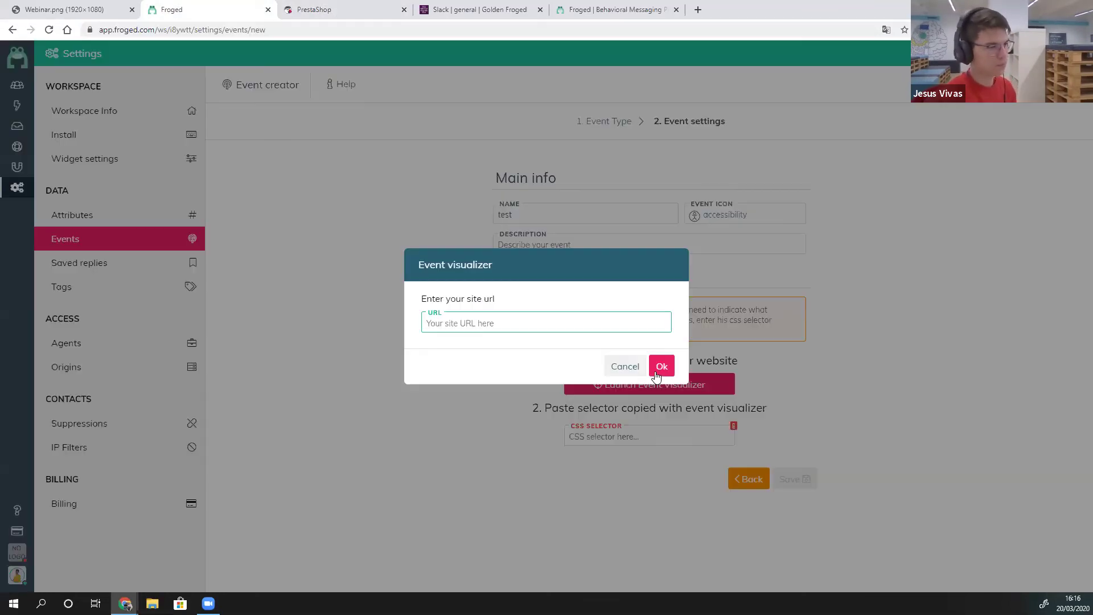
text(http://3.121.113.251/prestashop/)
click(661, 367)
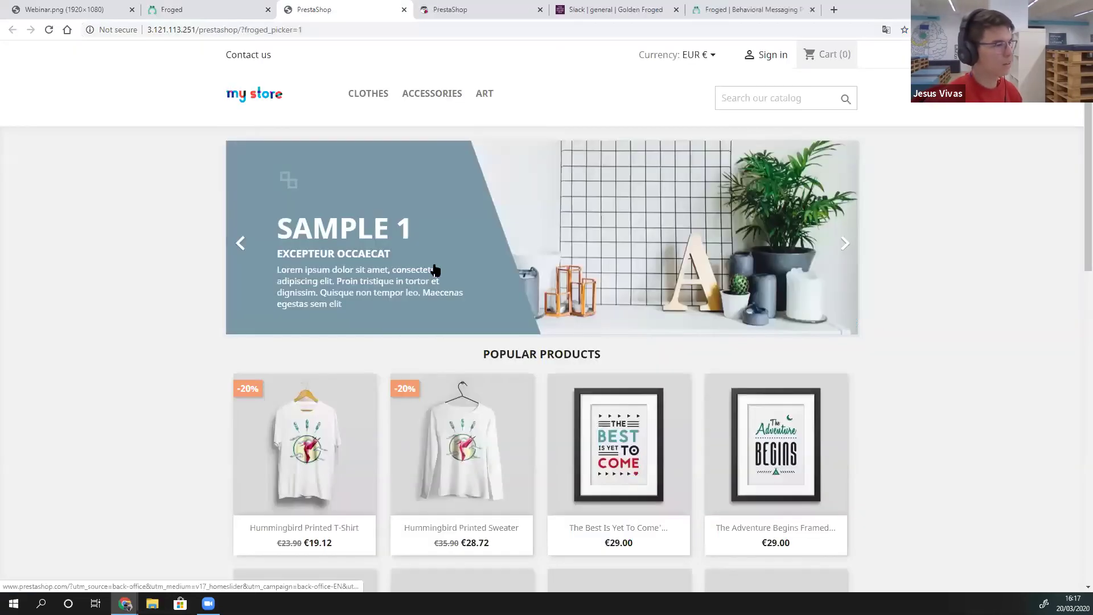
Pick the 20% OFF banner and save the test event with its CSS selector.
scroll(387, 256, down, 3)
scroll(347, 272, down, 7)
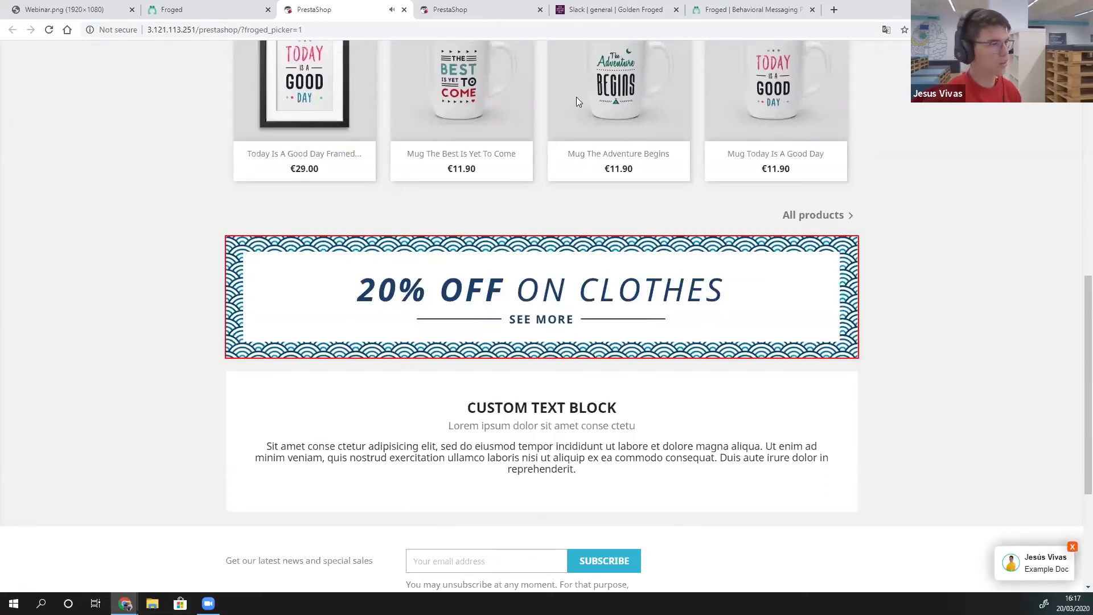
click(302, 283)
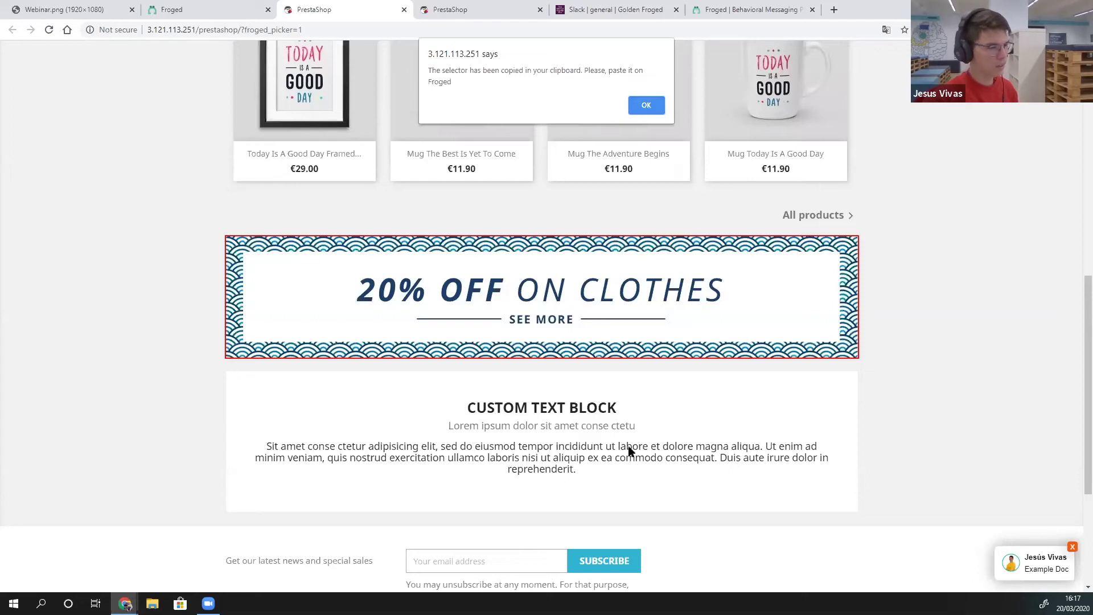
key(ctrl+shift+Tab)
click(609, 435)
text(section#content > a.banner > img.img-fluid)
click(616, 315)
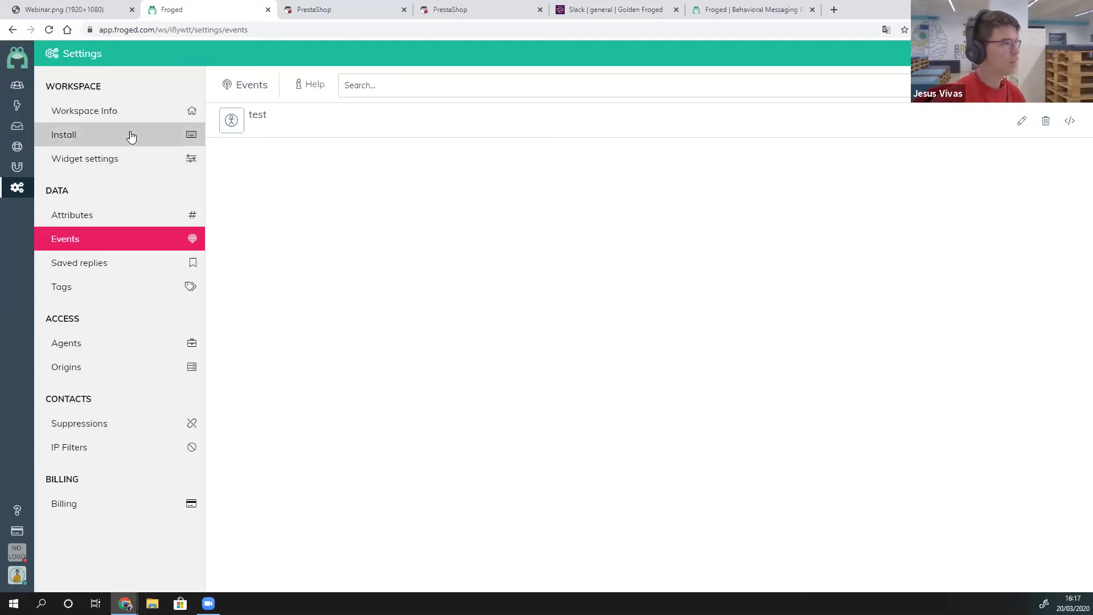
View the dashboard's seven-day Events and Event Types, then return to Sessions.
click(18, 61)
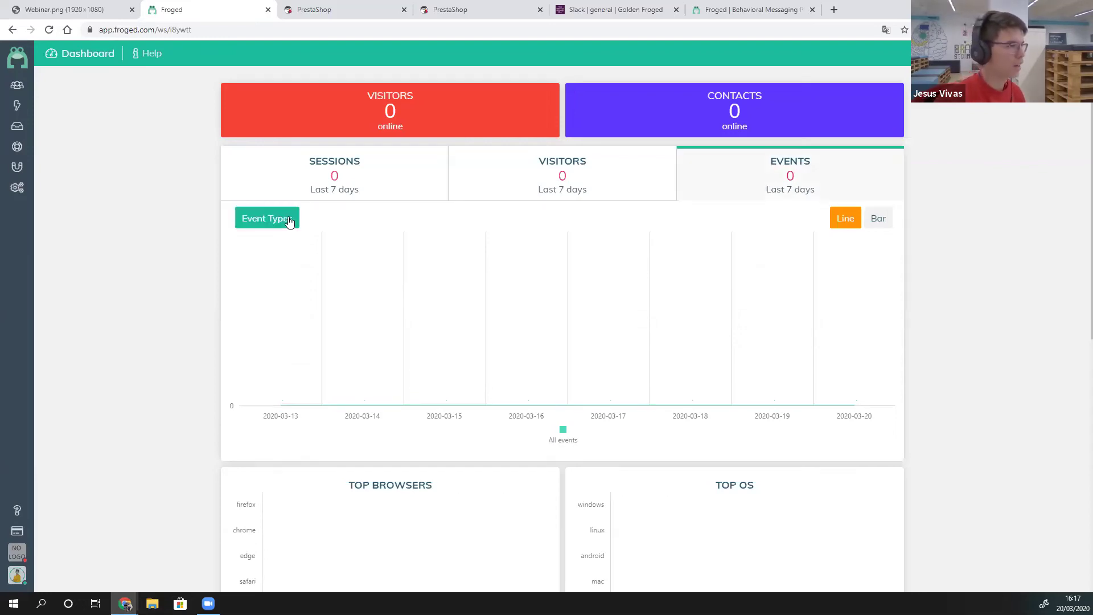
click(290, 221)
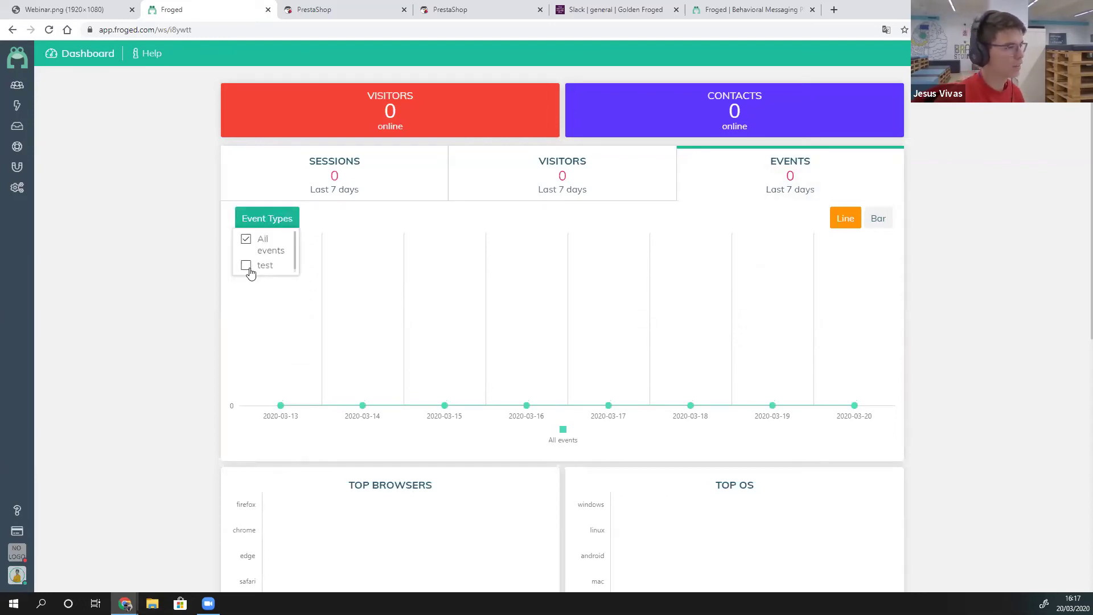
click(317, 190)
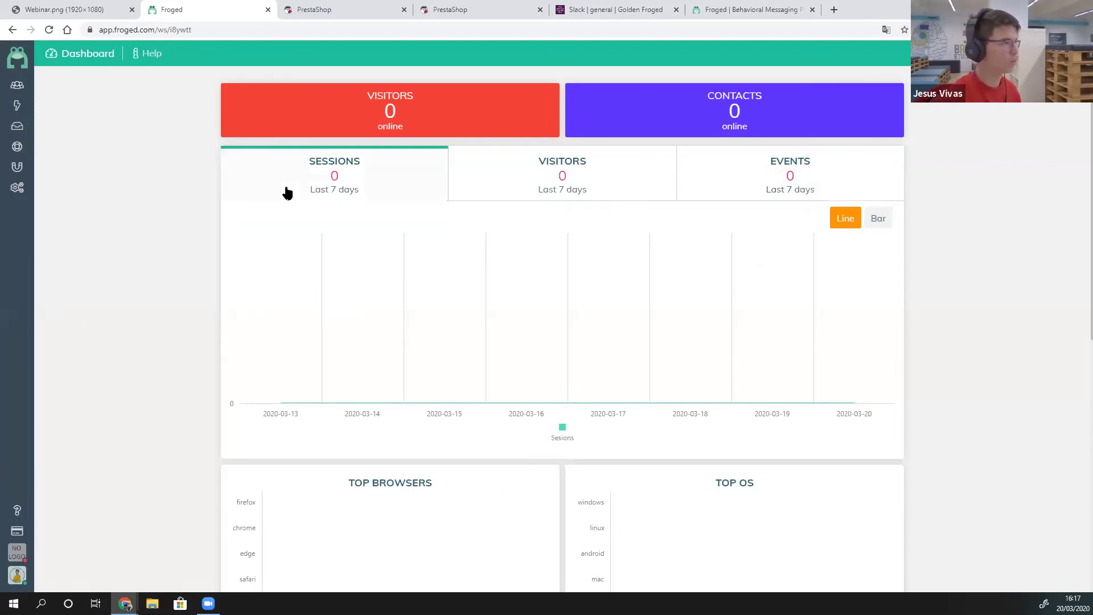
Toggle the Settings options flyout open, closed and open again.
click(22, 195)
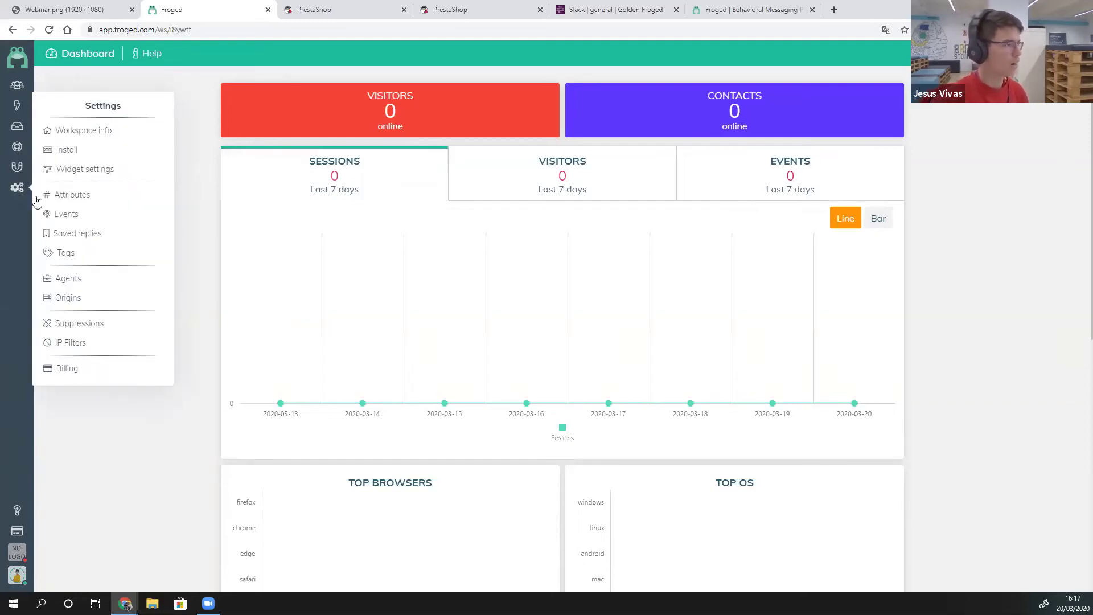
click(23, 209)
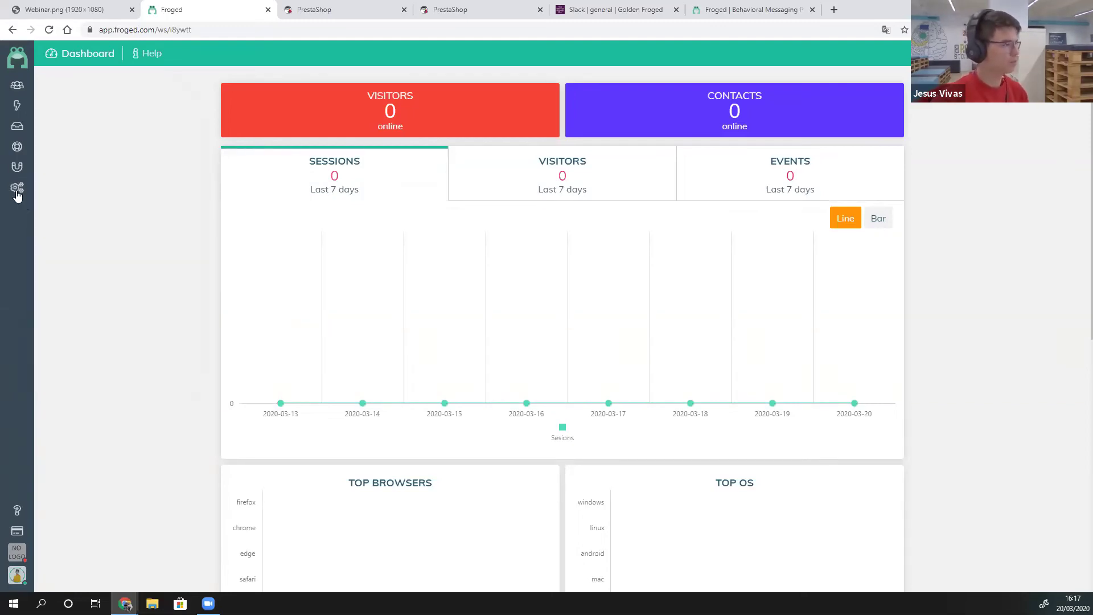
click(18, 194)
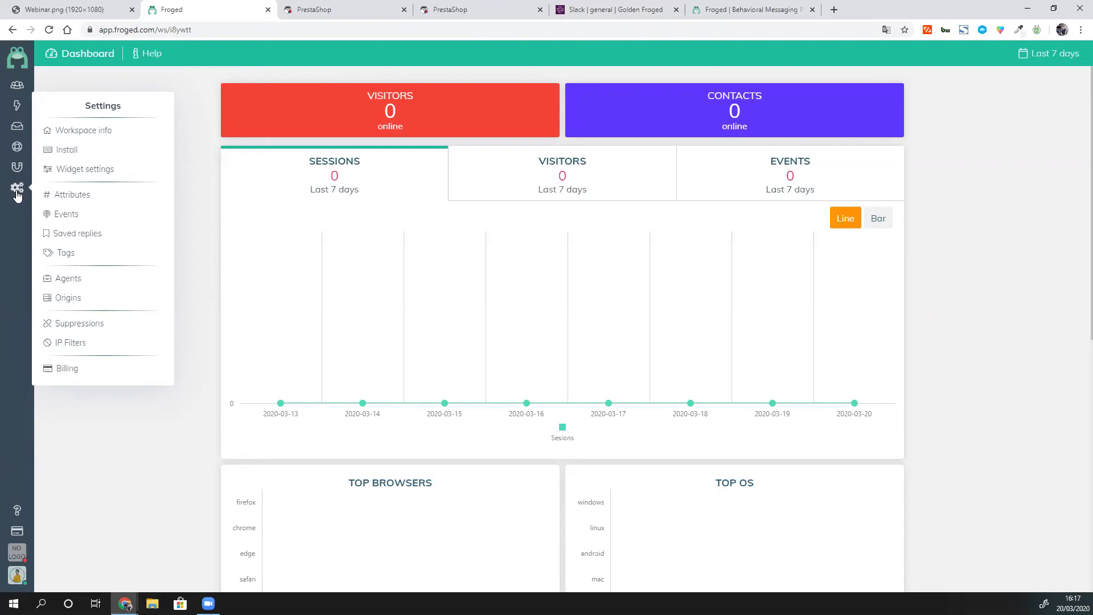
Close the Settings flyout, open the workspace list, and switch to the Slack #general tab.
click(187, 101)
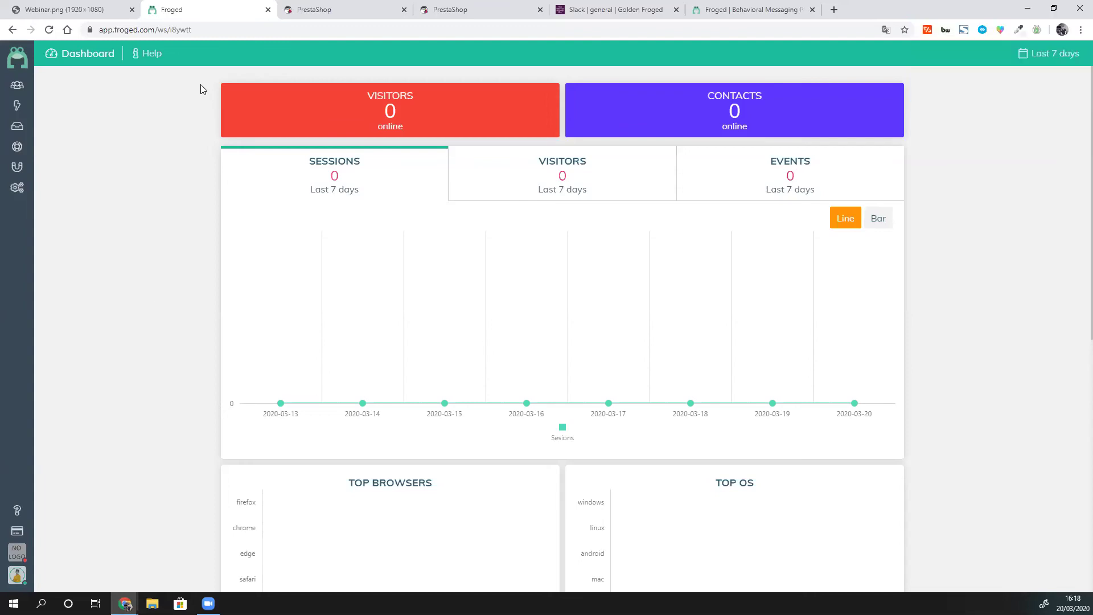
click(17, 551)
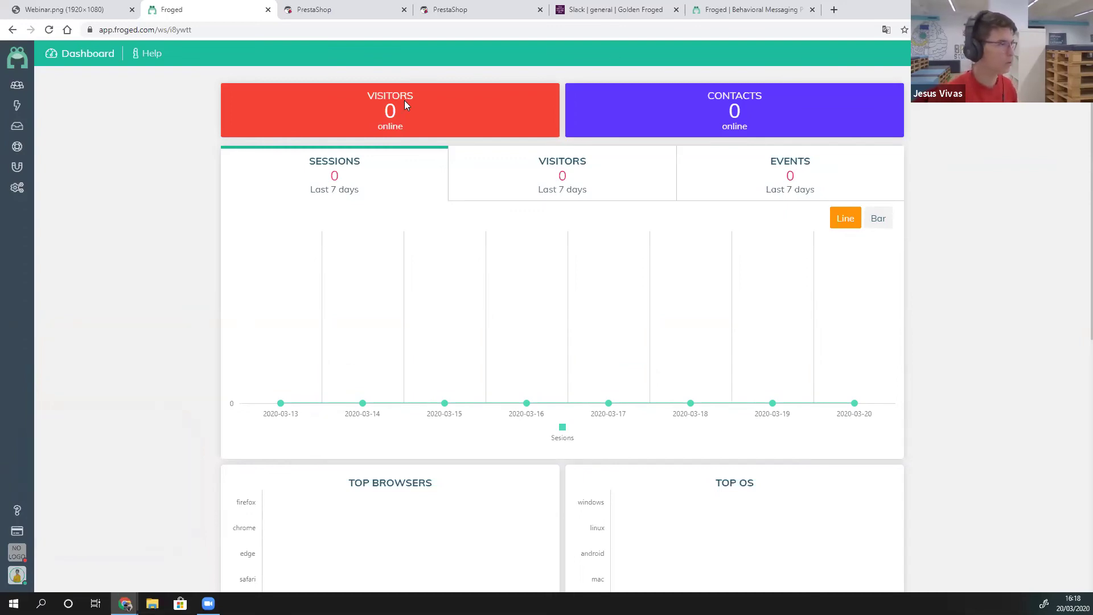
key(ctrl+5)
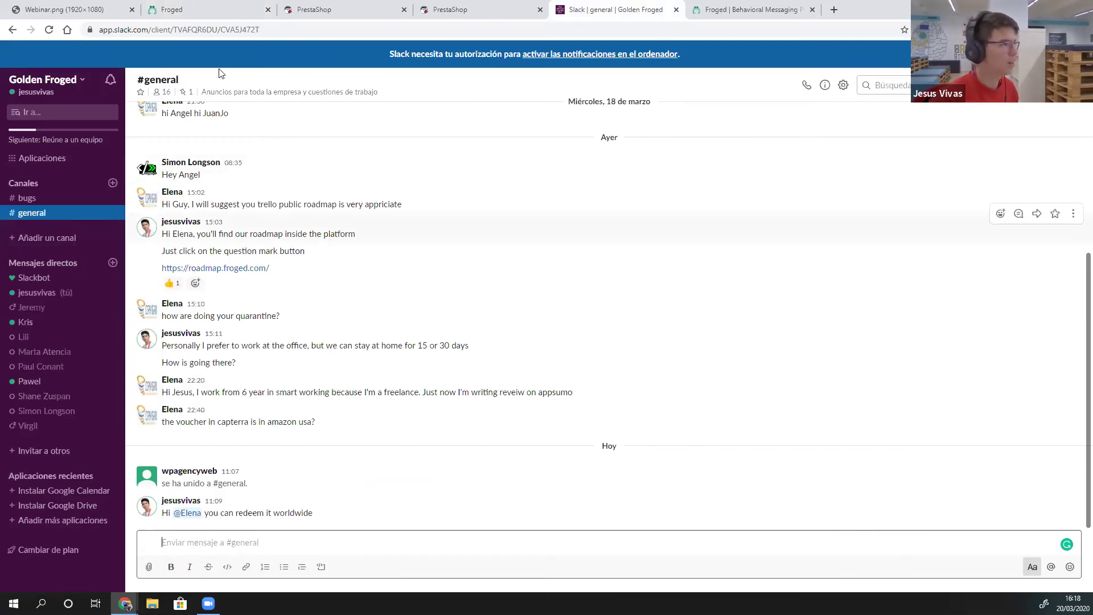
Switch back to the Froged tab showing the empty test workspace dashboard.
click(211, 10)
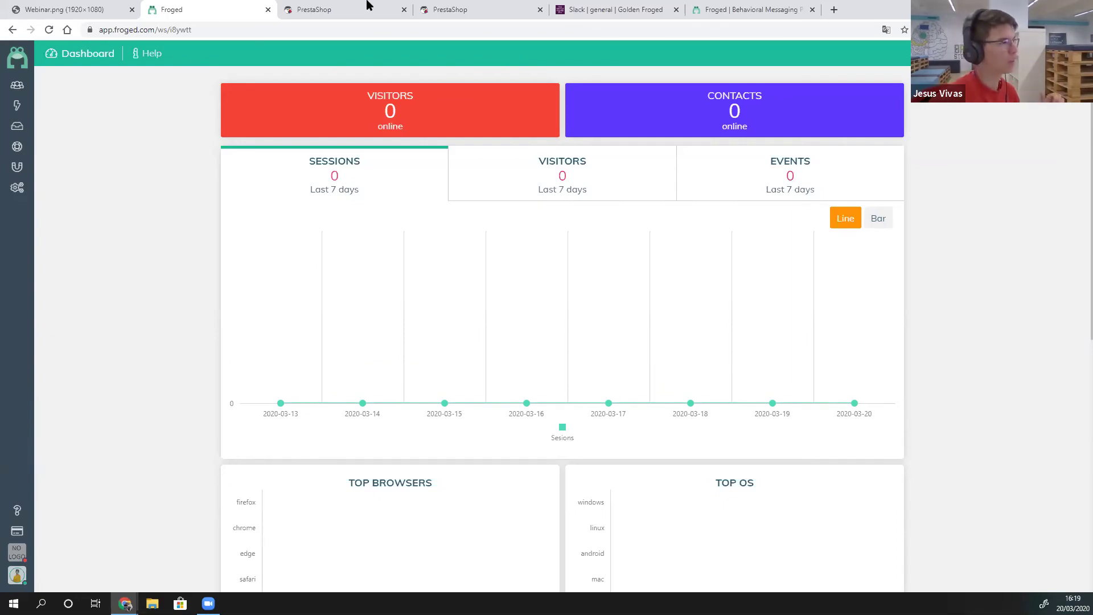
Switch to the Froged APP workspace, showing 981 sessions, 573 visitors and 30,590 events.
drag(741, 10, 208, 4)
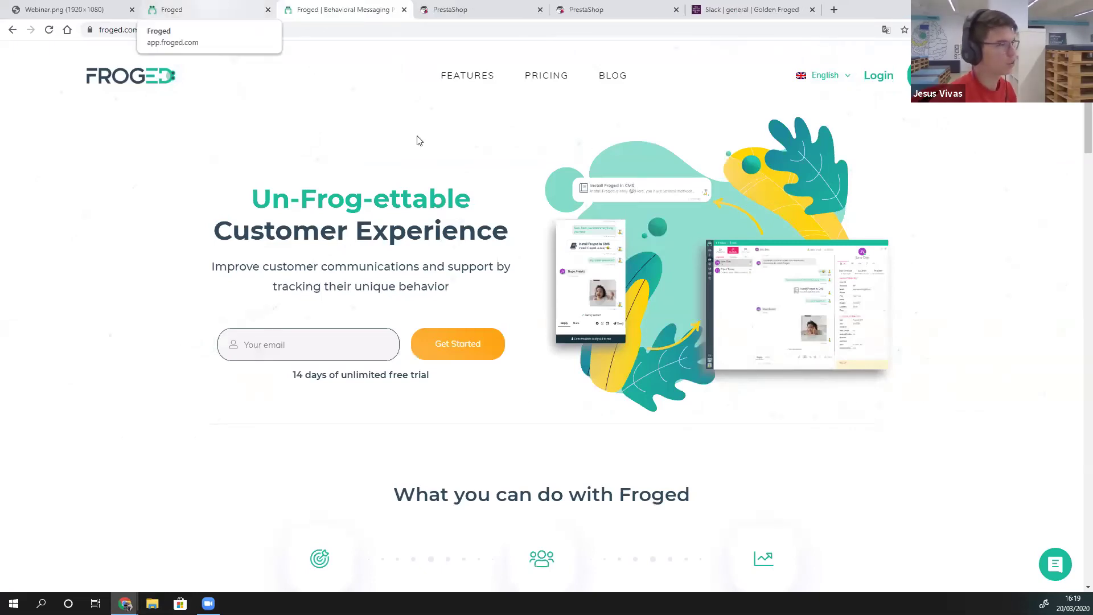
key(ctrl+Page_Up)
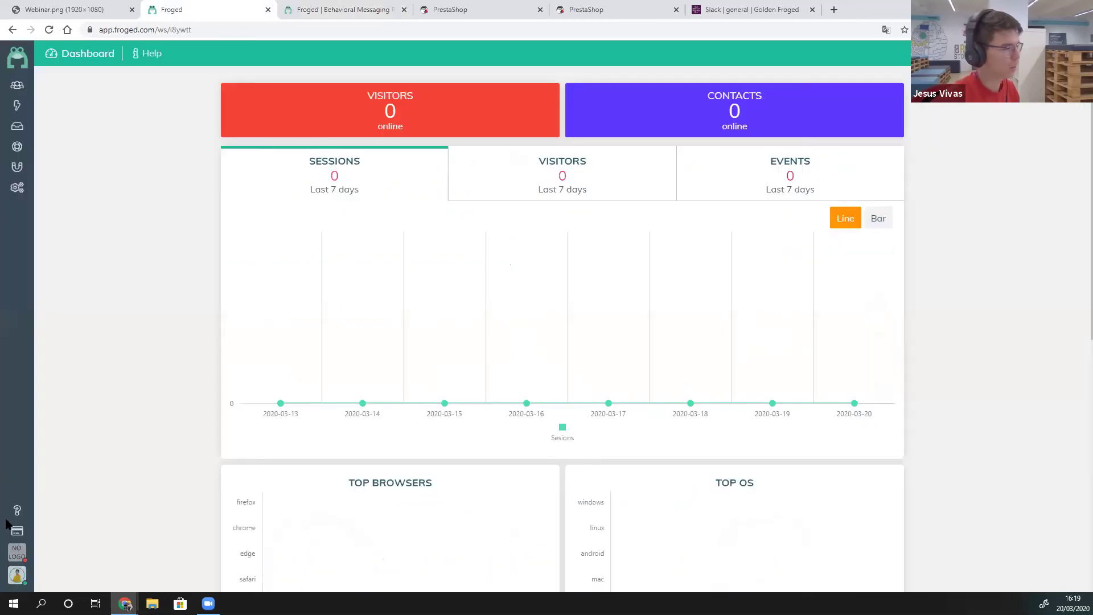
click(22, 549)
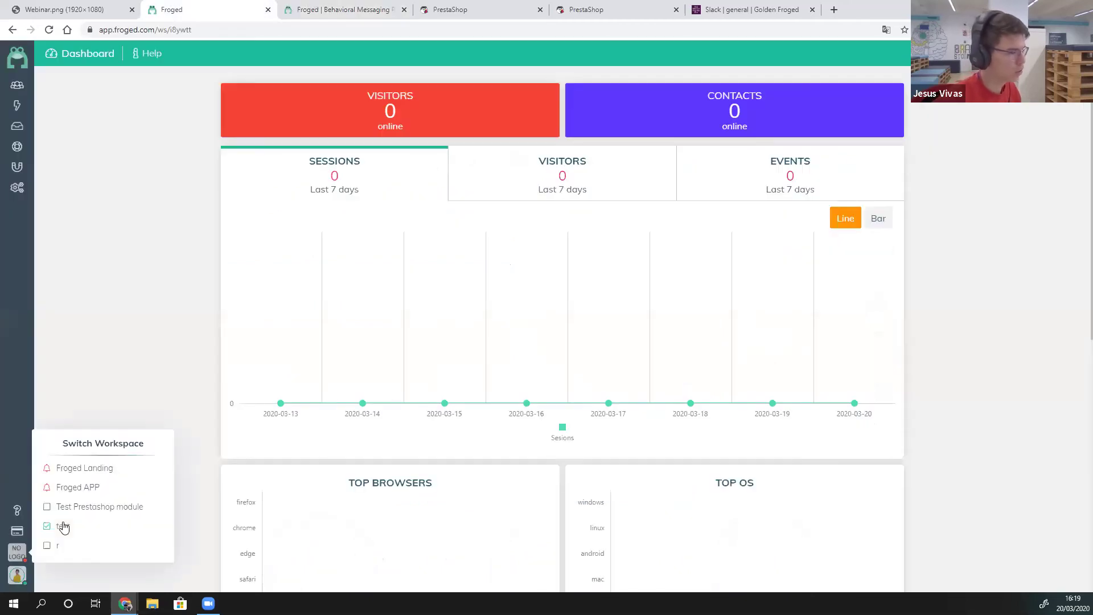
click(70, 493)
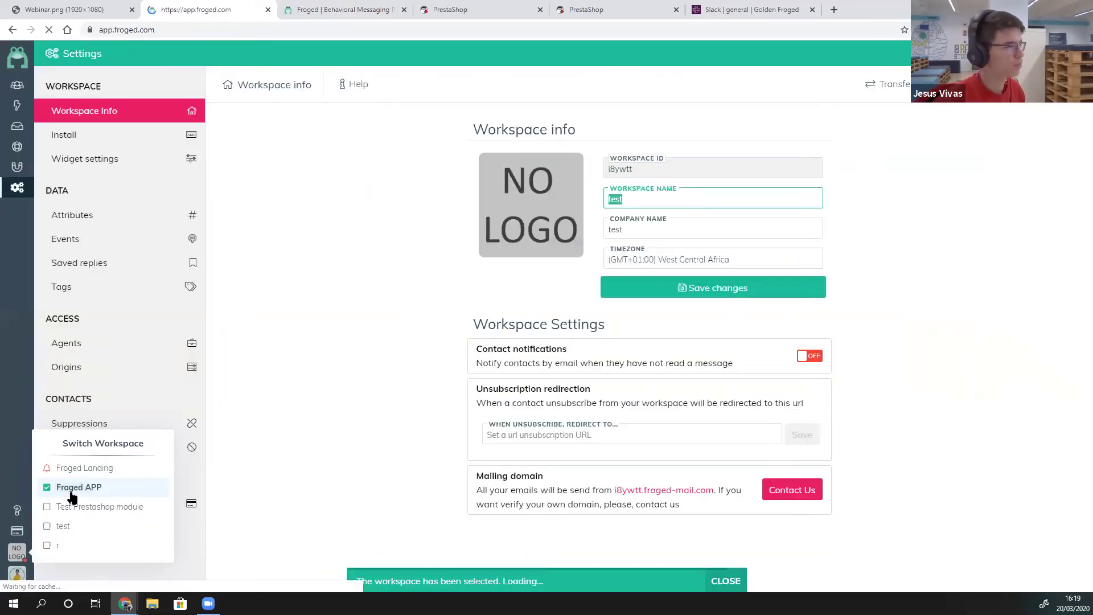
click(330, 5)
key(ctrl+shift+Tab)
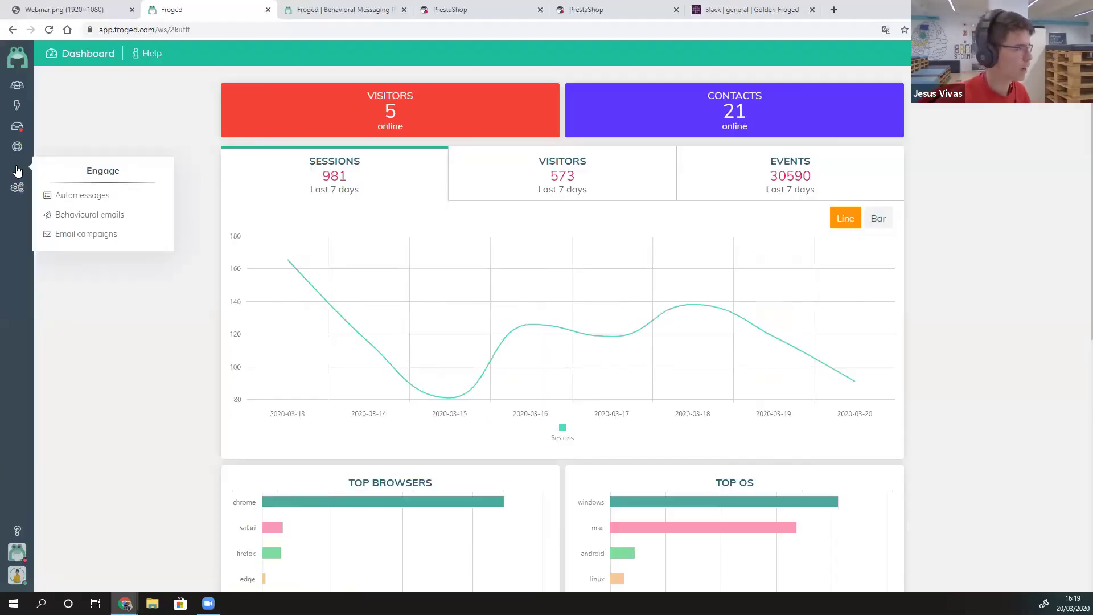
Inspect the '1, Our Solution' behavioural email, then list the five automessages.
click(85, 216)
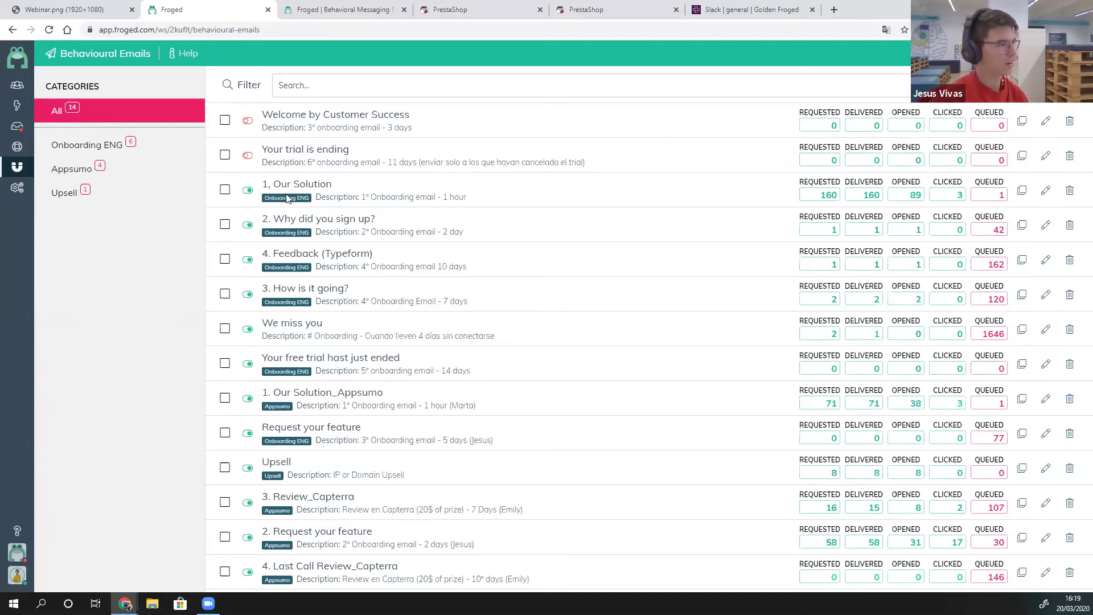
click(1049, 201)
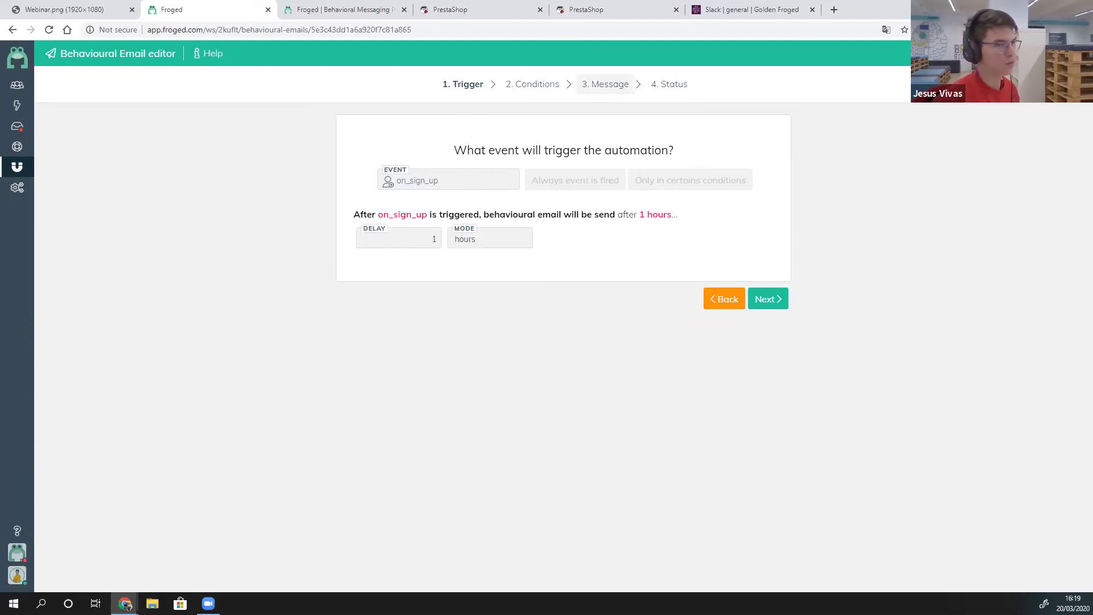
click(23, 169)
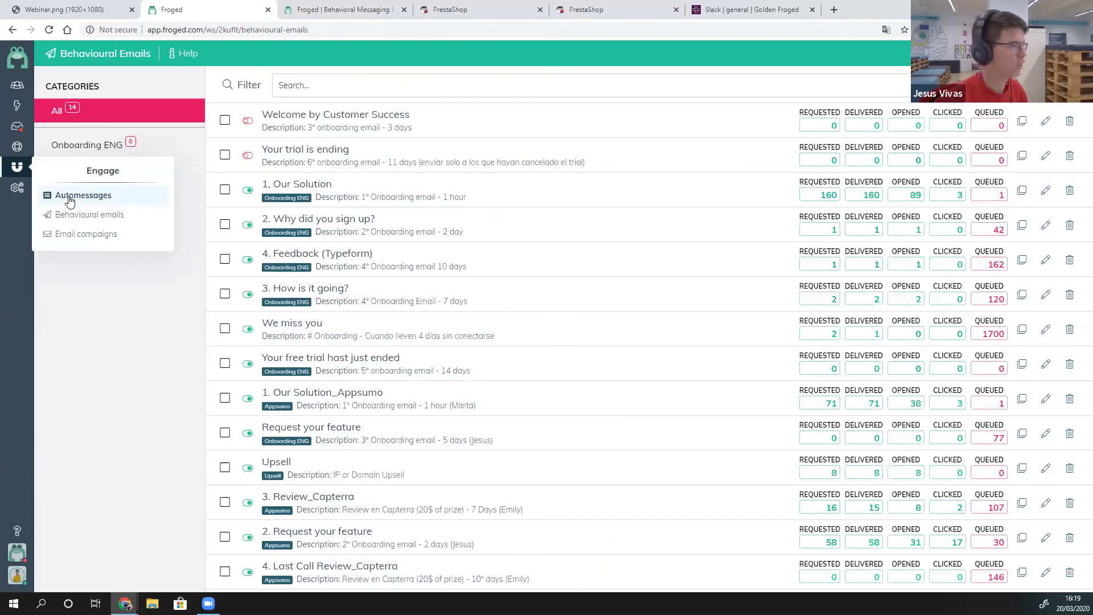
click(70, 196)
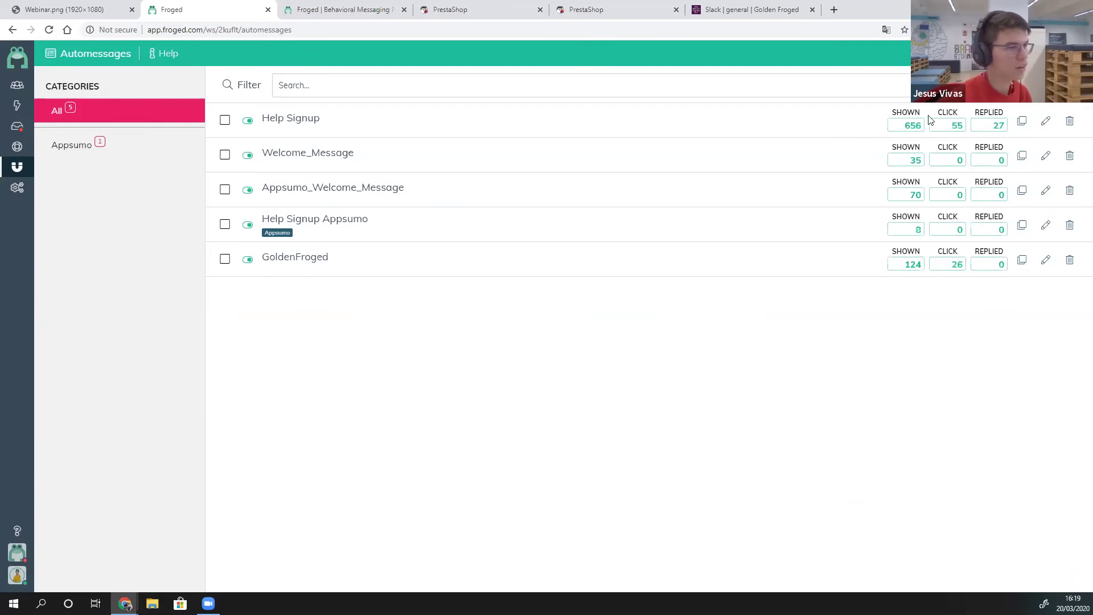
Open Help Signup, glance at its Format step, then select the Trigger's 35-second delay.
click(1043, 118)
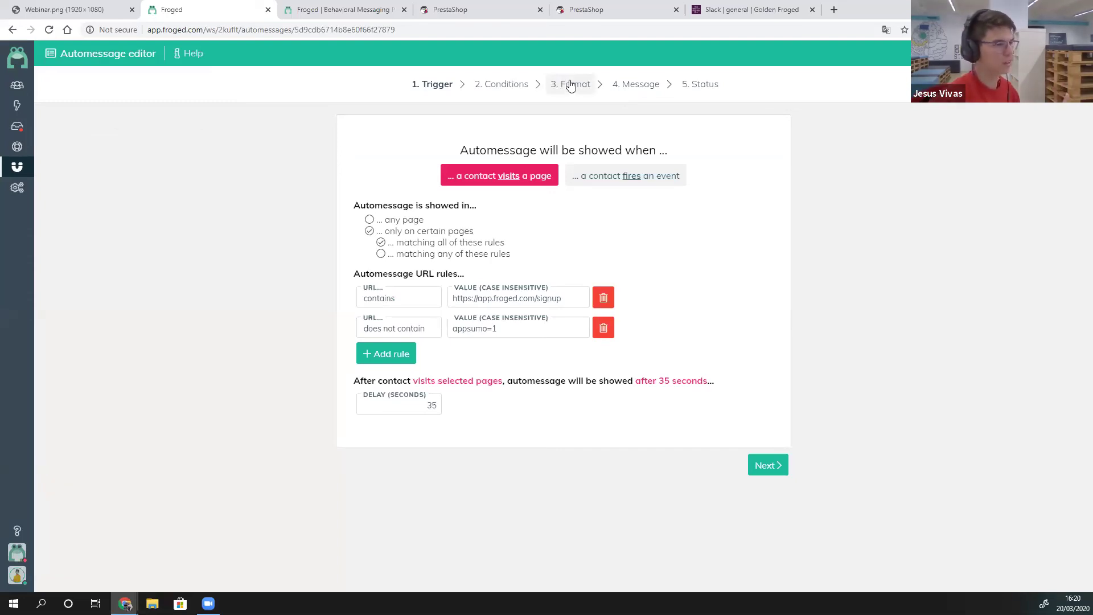
click(570, 84)
click(438, 84)
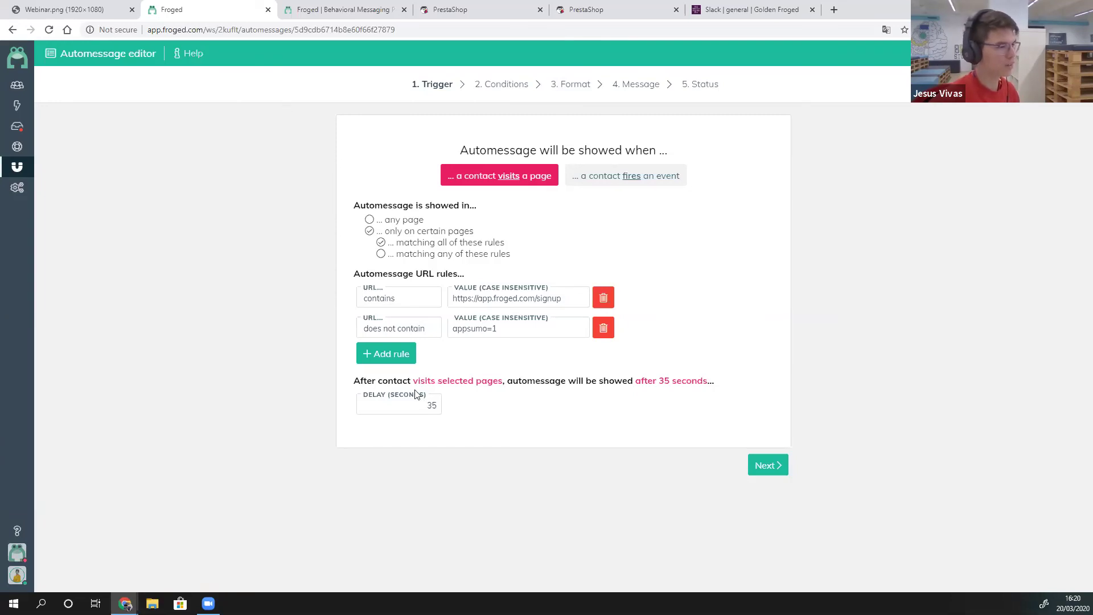
double_click(437, 407)
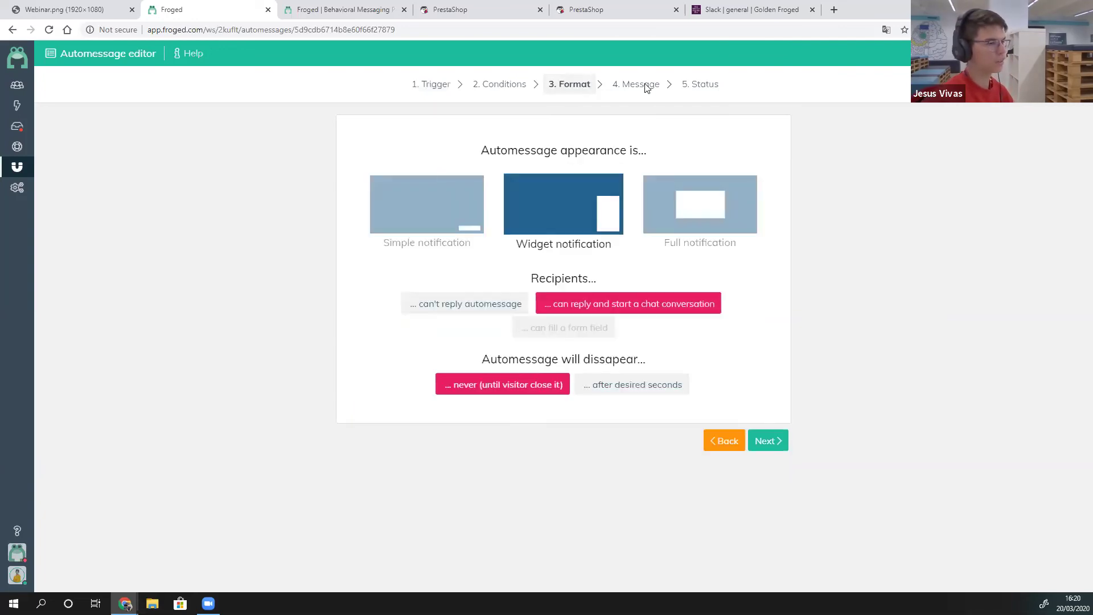
Advance Help Signup to its Message step with the 'Hello, do you need help?' note.
click(648, 84)
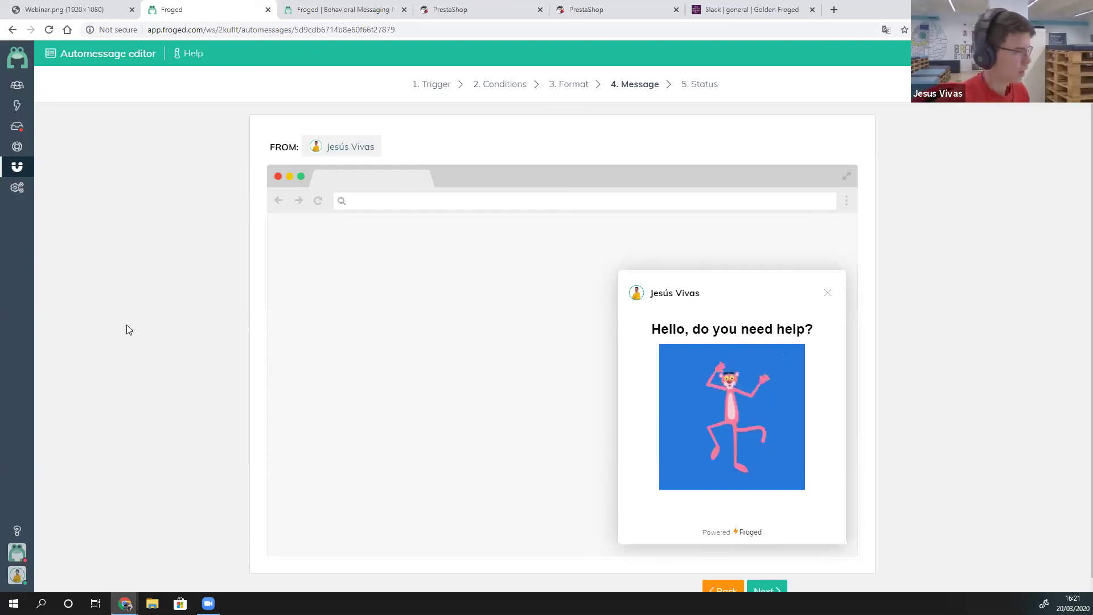
Choose Request a feature from the help menu and browse the roadmap.froged.com ideas board.
click(17, 531)
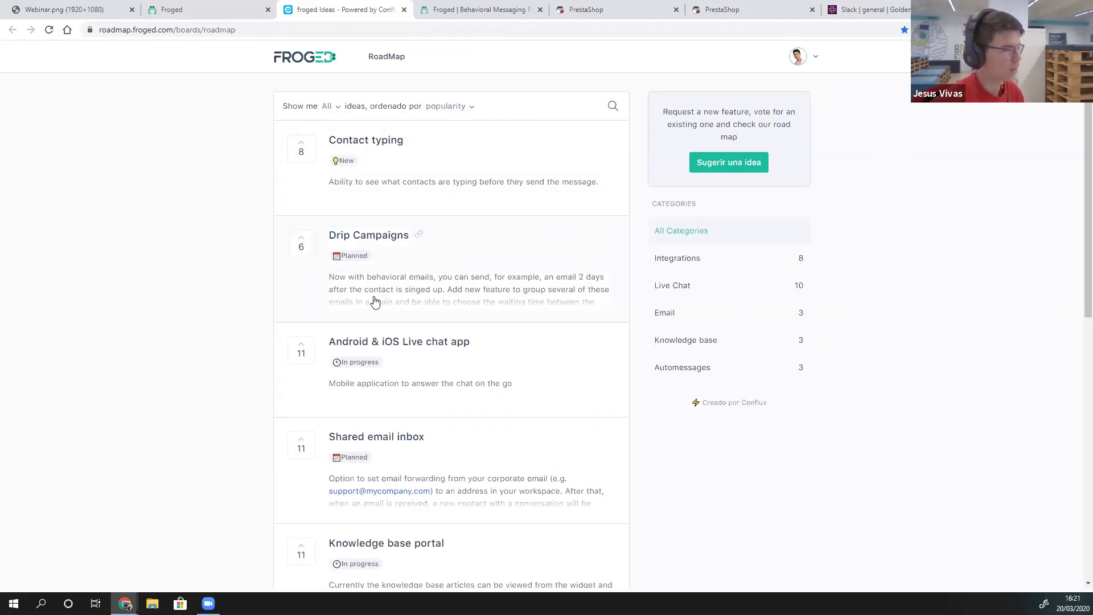
scroll(349, 347, down, 4)
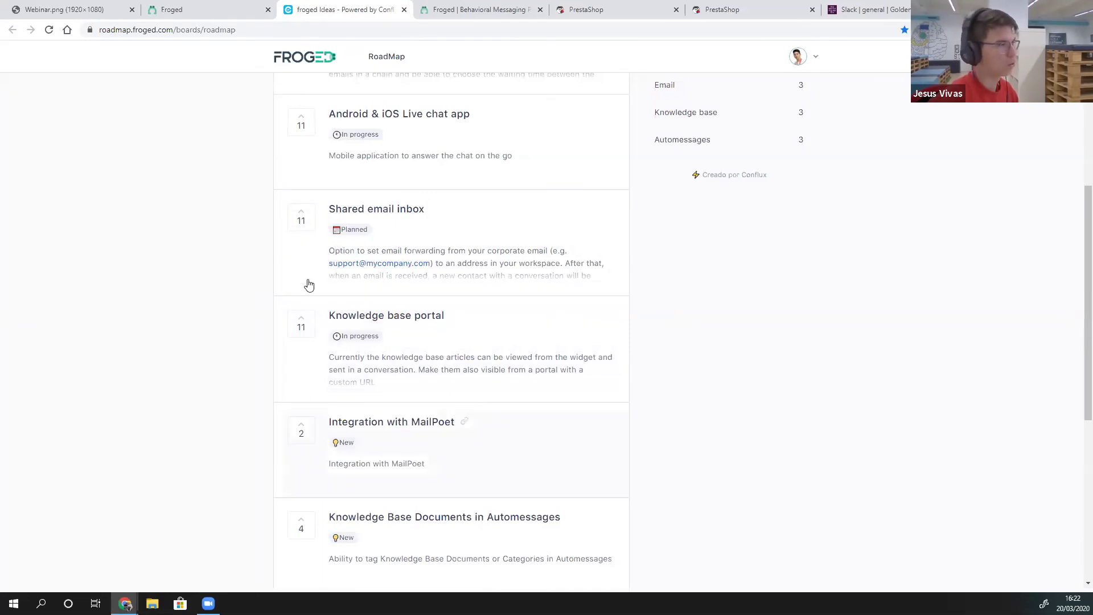
scroll(308, 283, up, 2)
key(ctrl+shift+Tab)
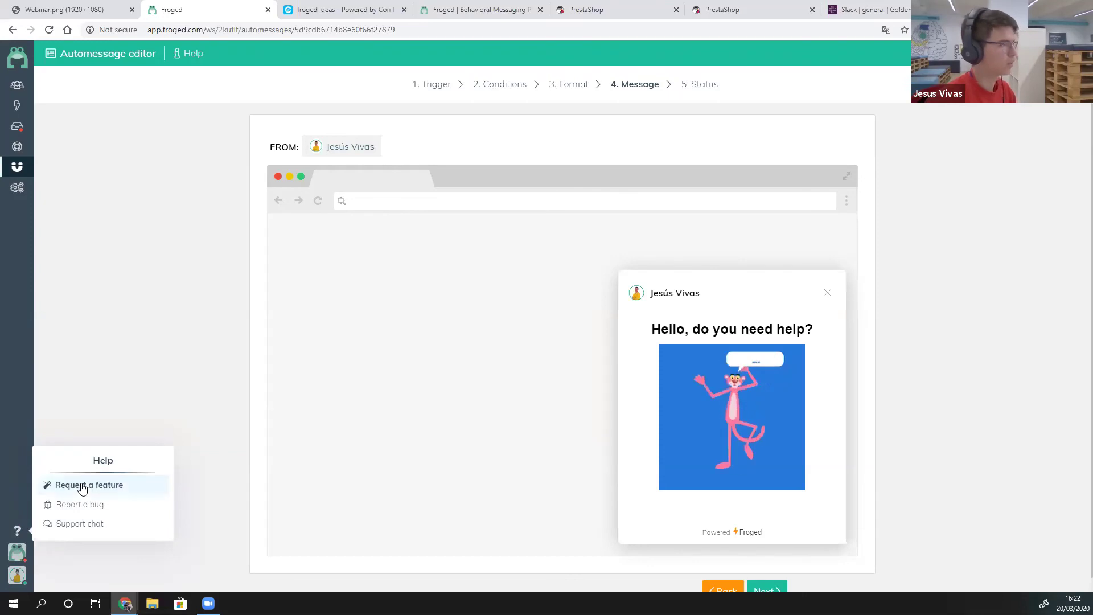
click(312, 6)
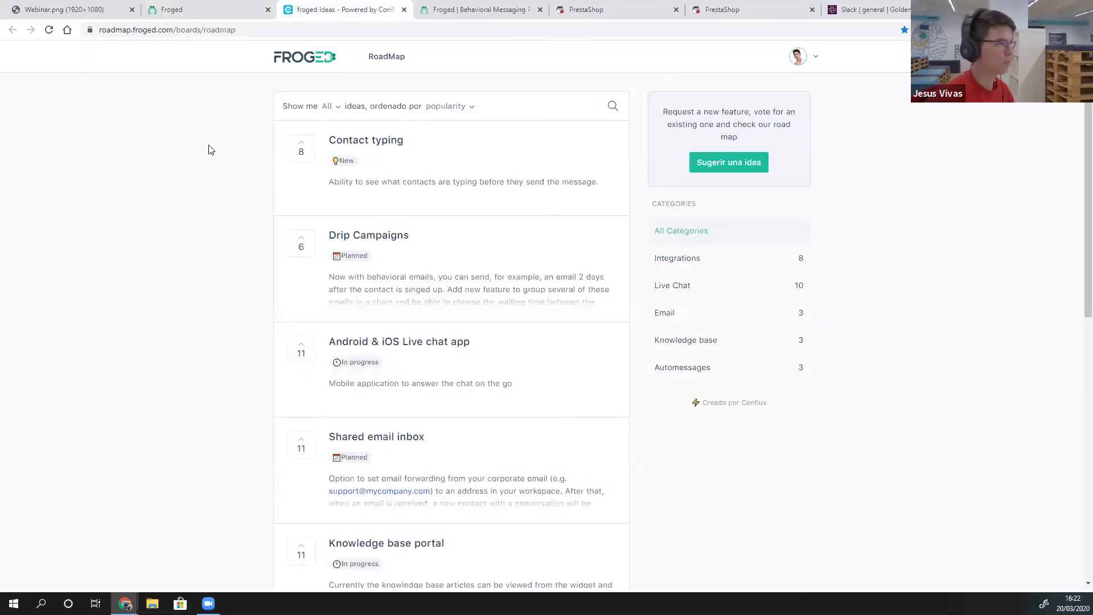